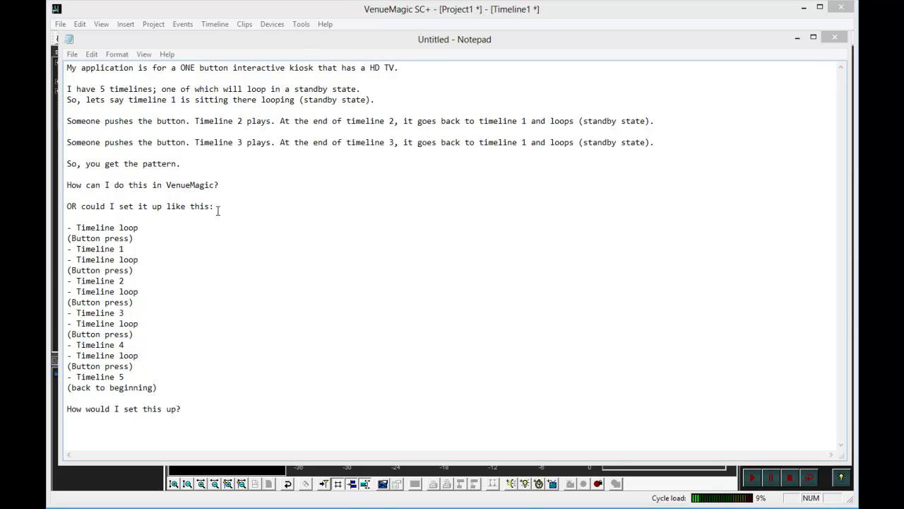
Step: Switch to VenueMagic and expand the audio library down to the contents of its Music folder
click(313, 12)
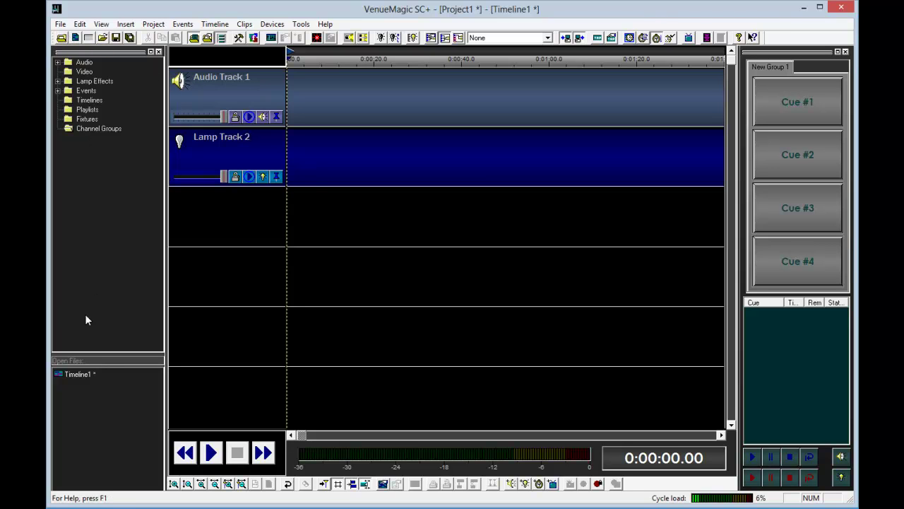
click(58, 63)
click(68, 72)
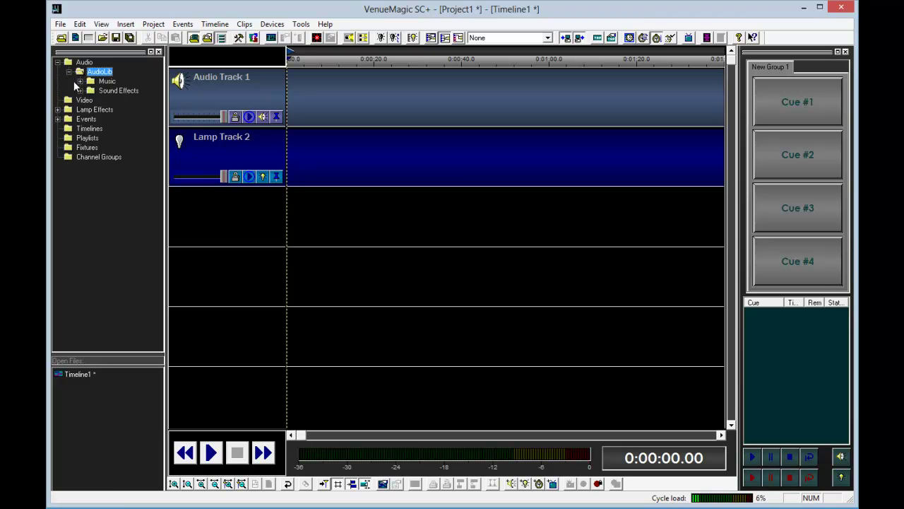
click(80, 81)
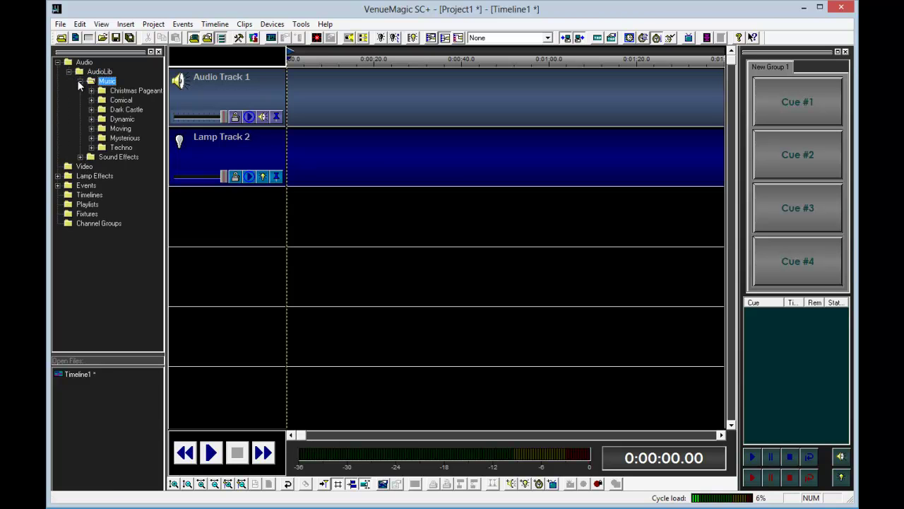
Step: Place Tocatta.mp3 from the Mysterious music folder at the start of Audio Track 1 and add an event track
click(92, 119)
click(91, 148)
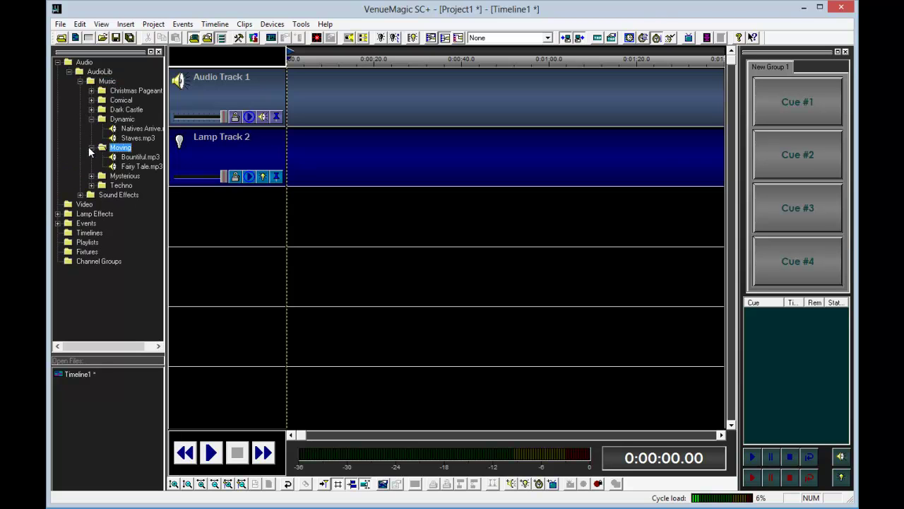
click(91, 109)
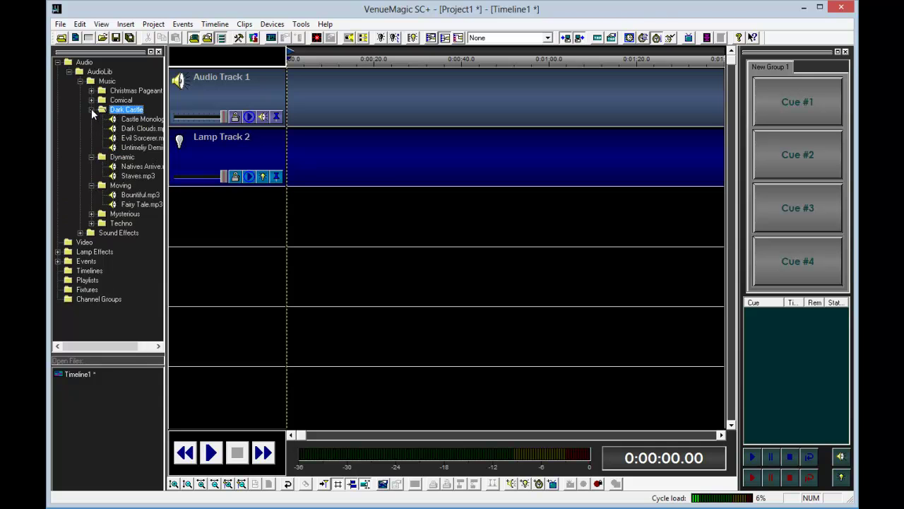
click(91, 109)
click(91, 119)
click(91, 128)
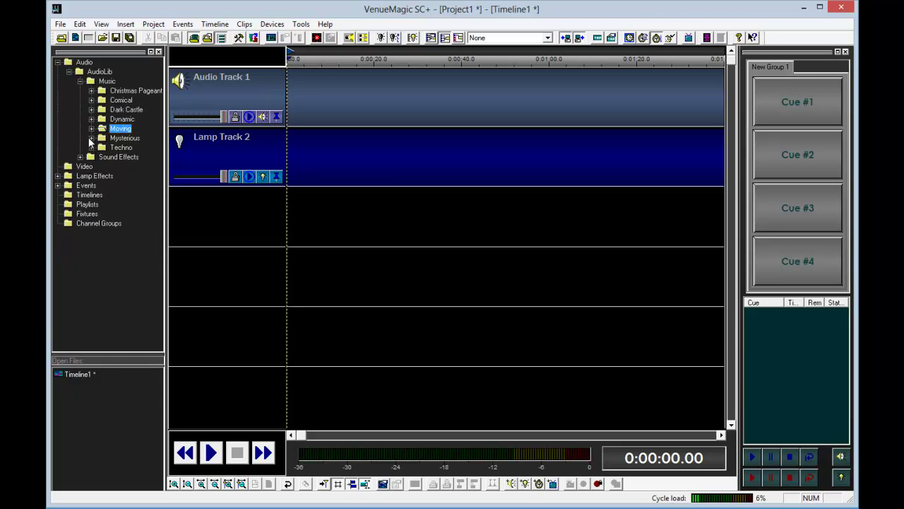
click(91, 138)
drag(114, 166, 319, 91)
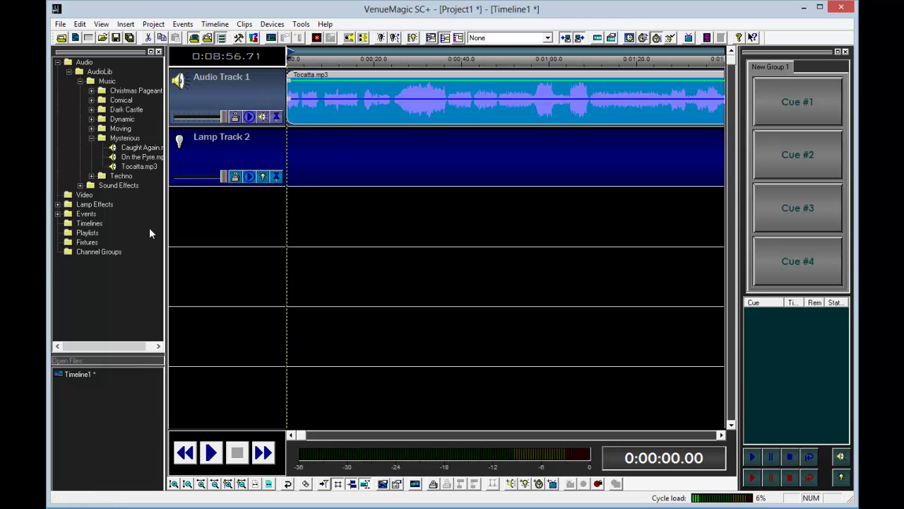
click(539, 484)
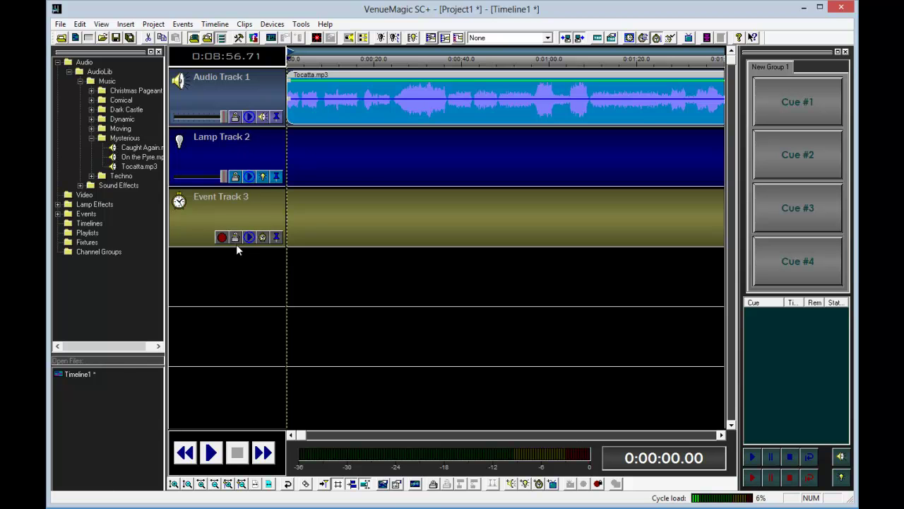
Step: Start saving the timeline under a new name and create a folder named Multi-Event Training in Projects
click(60, 24)
click(77, 90)
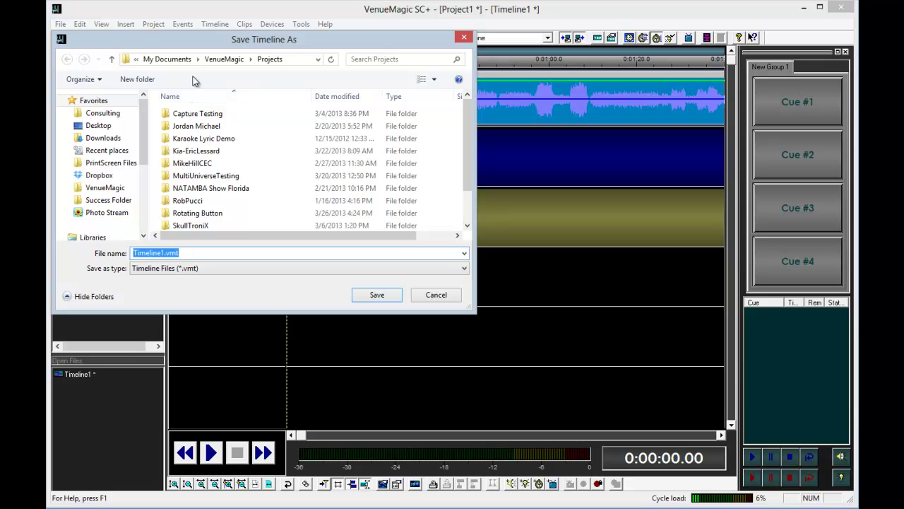
click(137, 79)
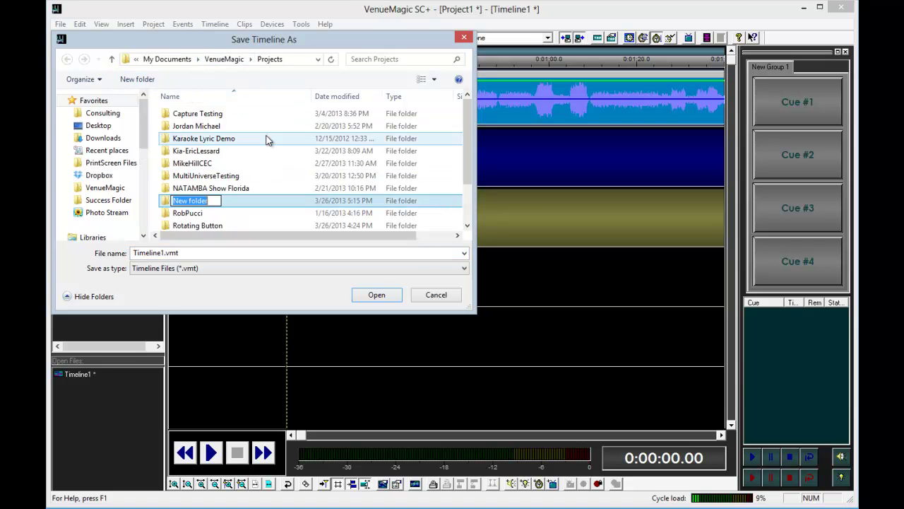
text(Multi-Event )
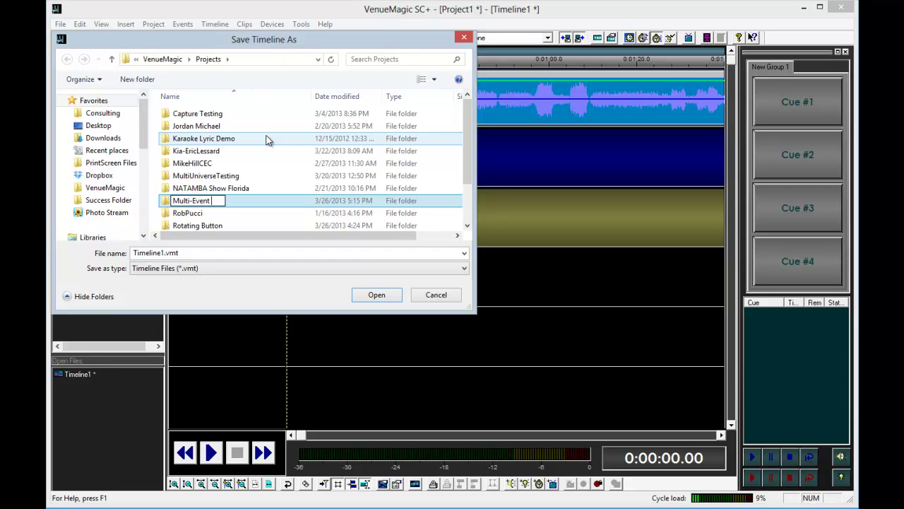
text(Training)
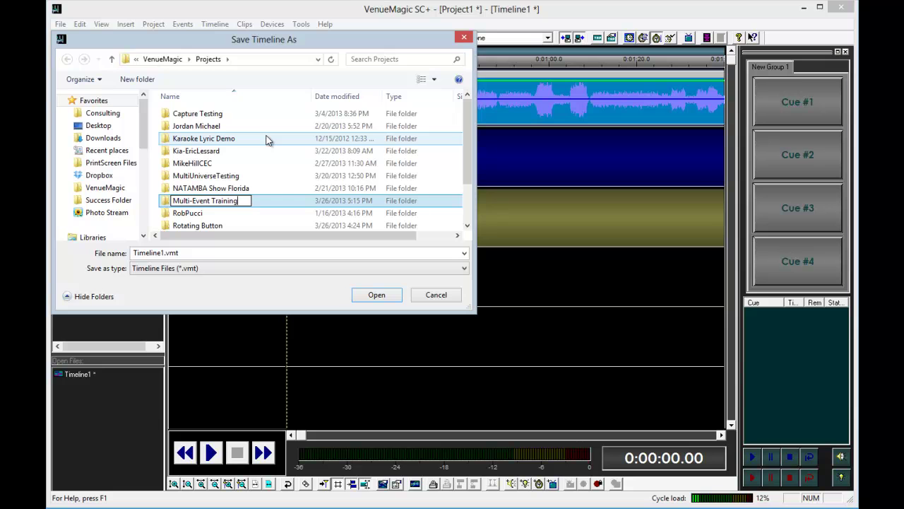
key(Return)
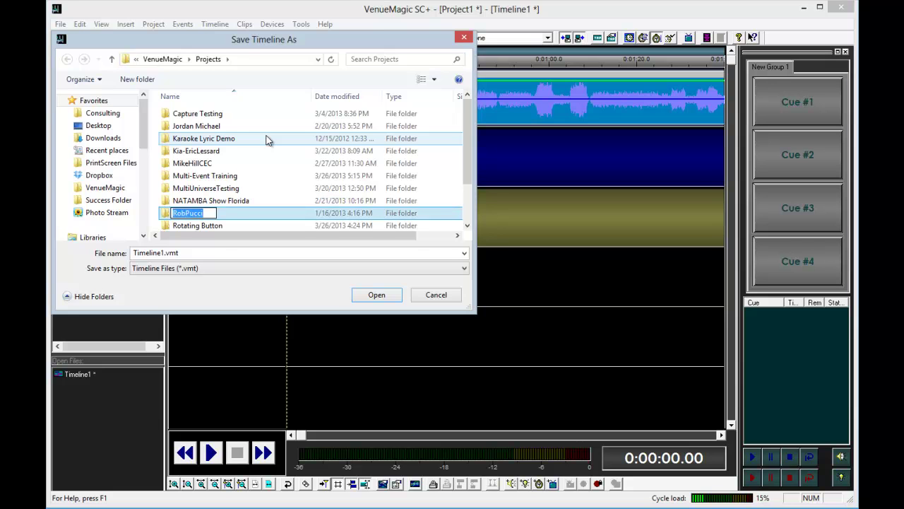
Step: Save the timeline as Background inside the Multi-Event Training folder
double_click(240, 176)
double_click(187, 253)
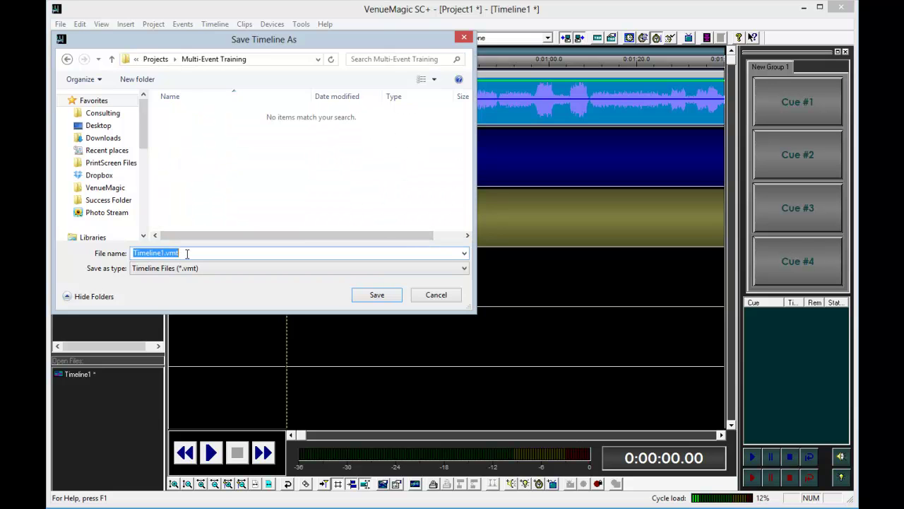
text(Ban)
key(BackSpace)
text(ckground)
key(Return)
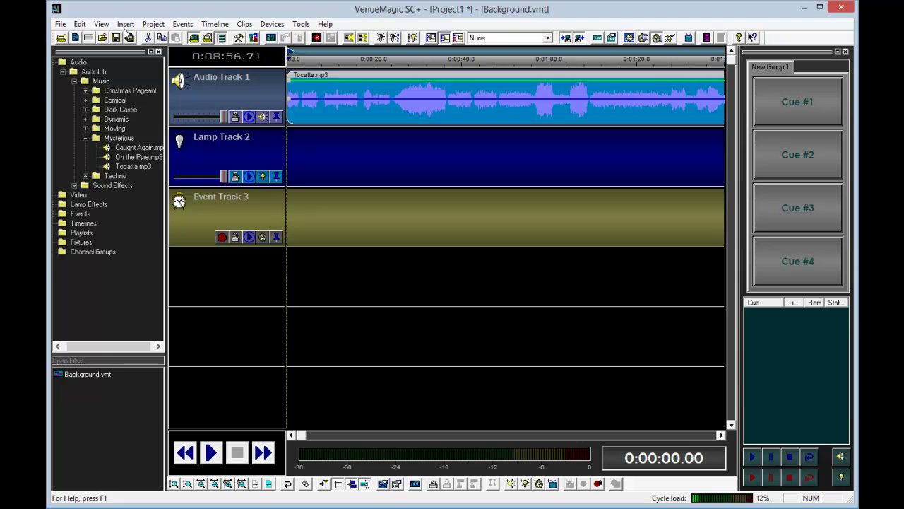
Step: Save the project as Multi-Event Training in the Multi-Event Training folder
click(61, 24)
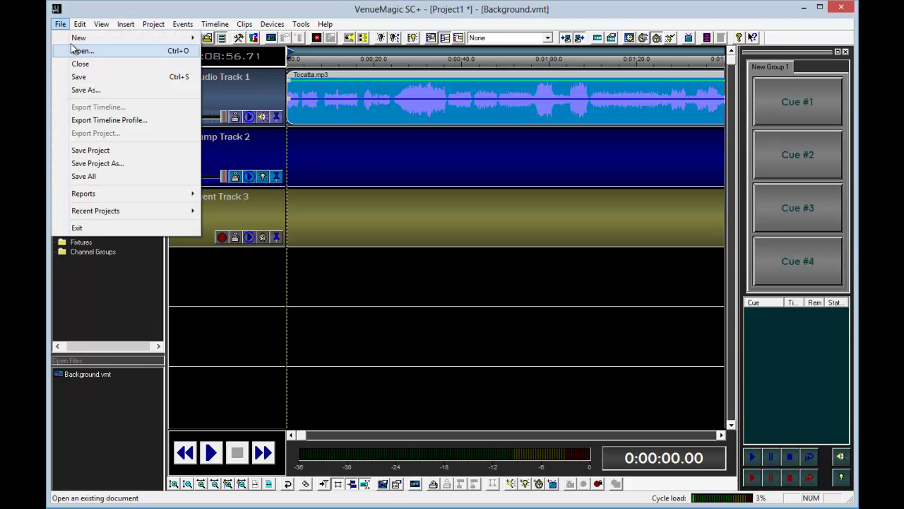
click(94, 165)
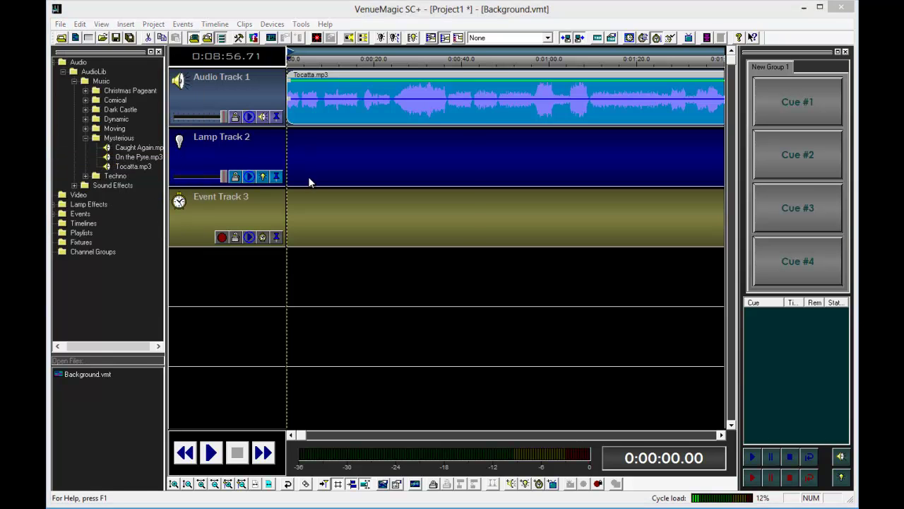
text(Mi)
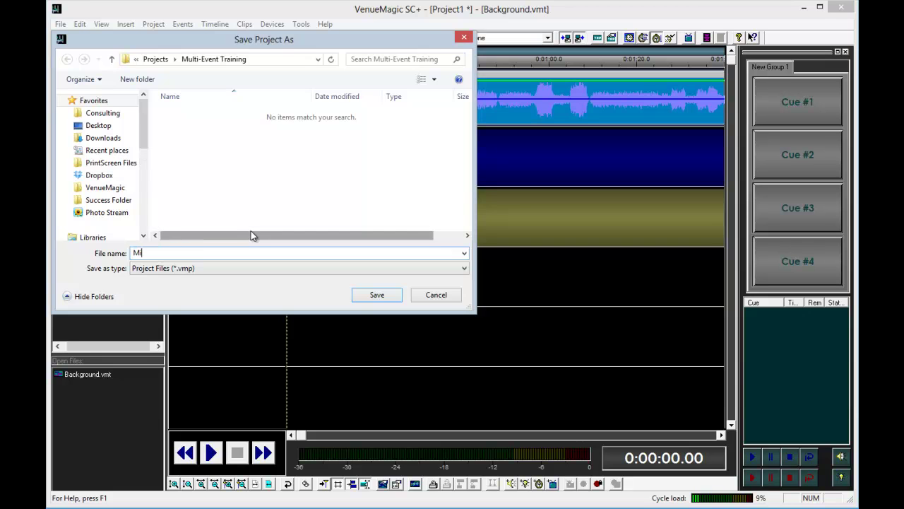
text(ulti-Event Training)
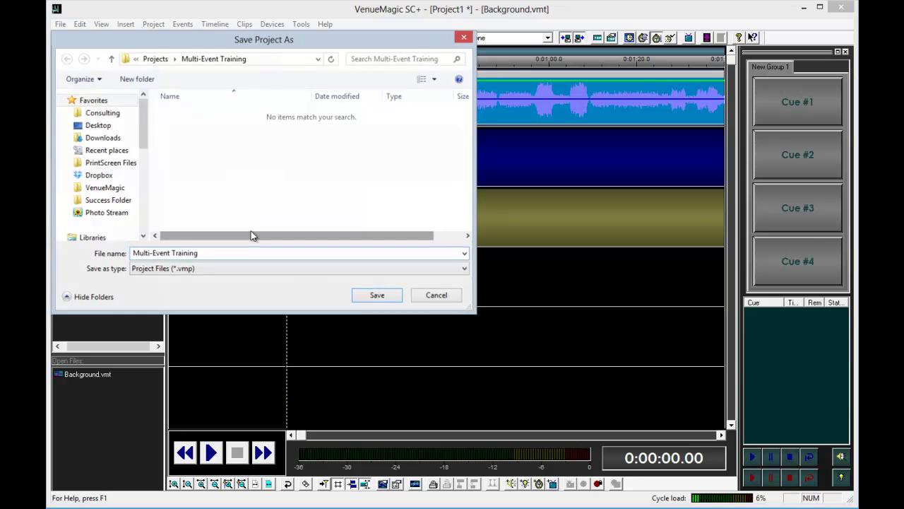
key(Return)
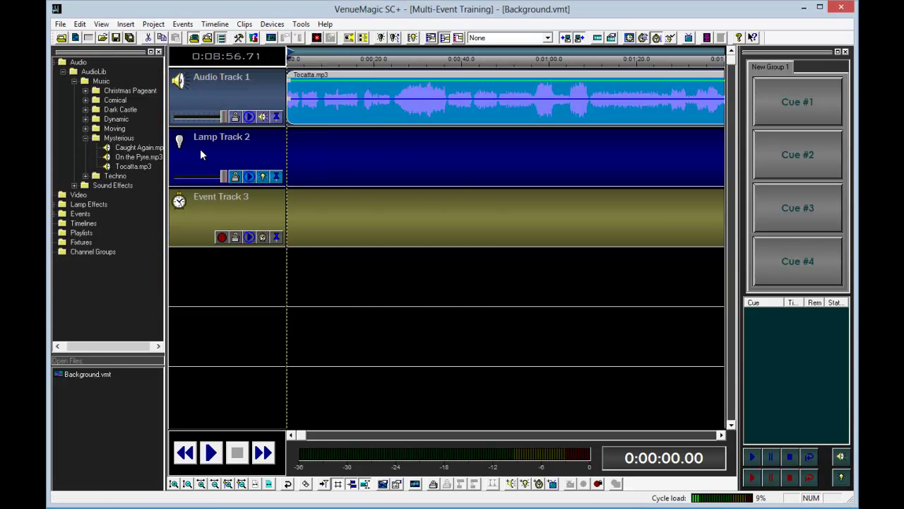
Step: Create a new timeline and save it as Timeline 1 in the Multi-Event Training folder
click(60, 24)
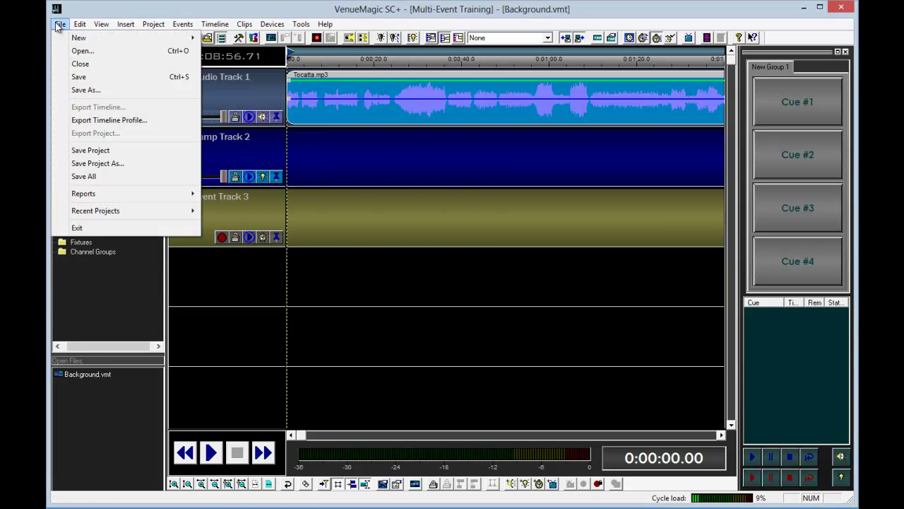
click(85, 4)
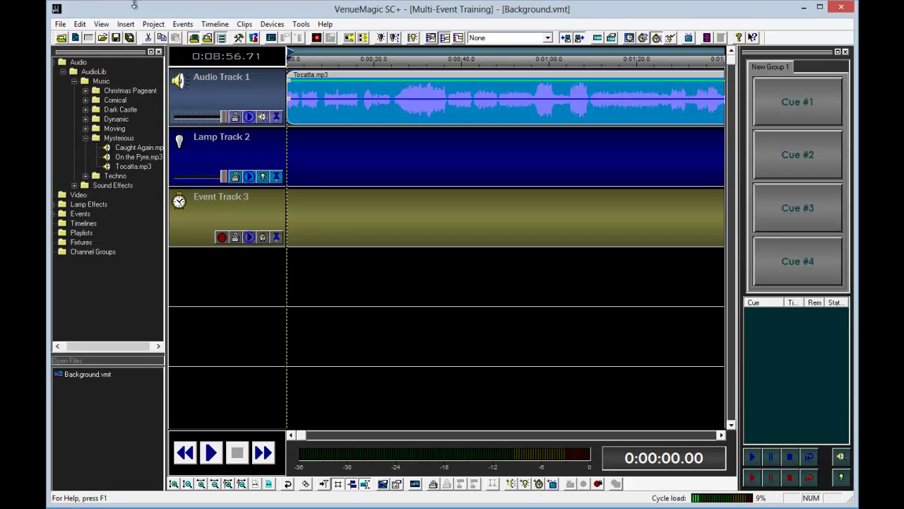
click(75, 39)
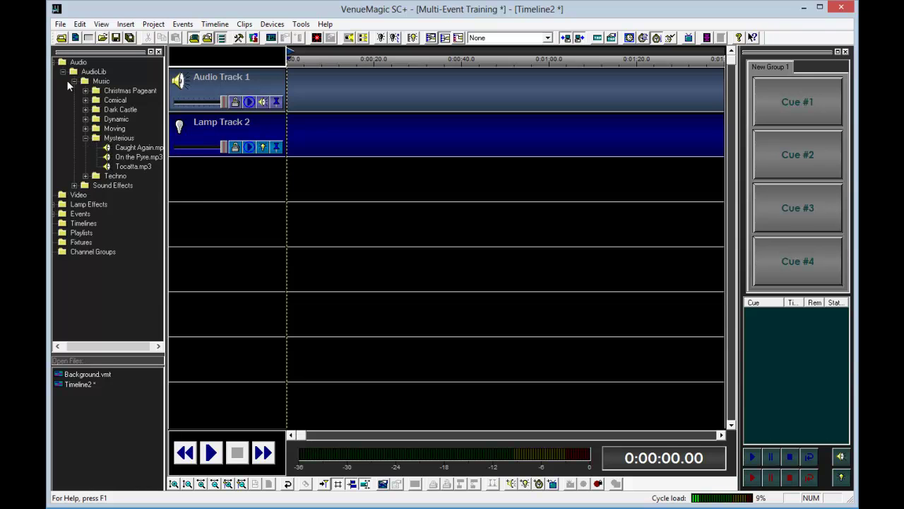
click(60, 24)
click(80, 77)
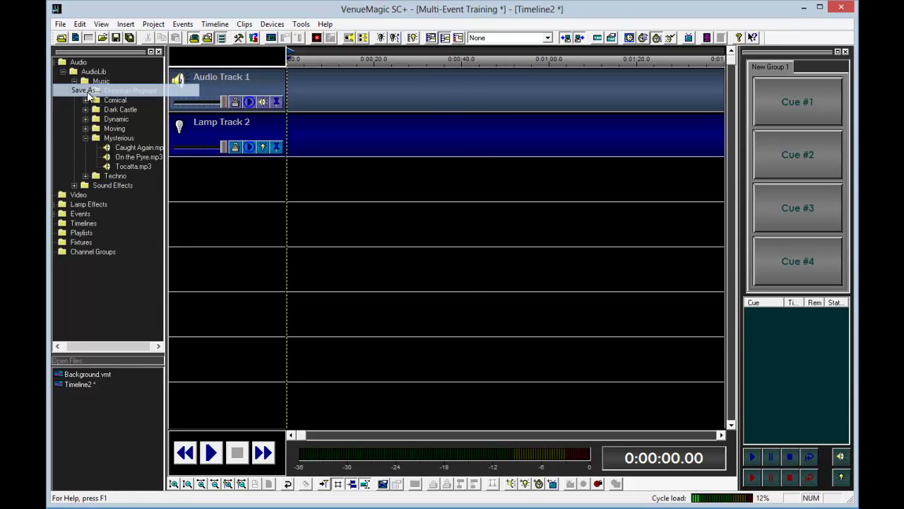
text(T)
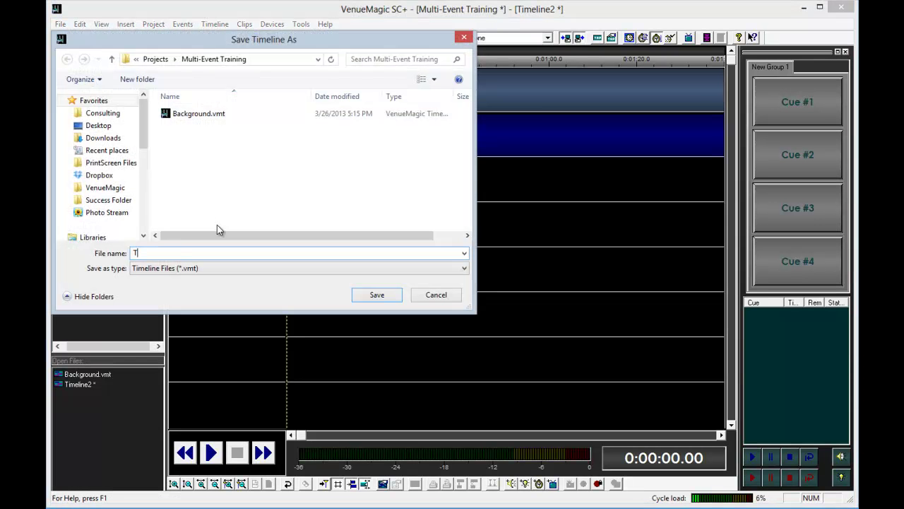
text(imeline 1)
key(Return)
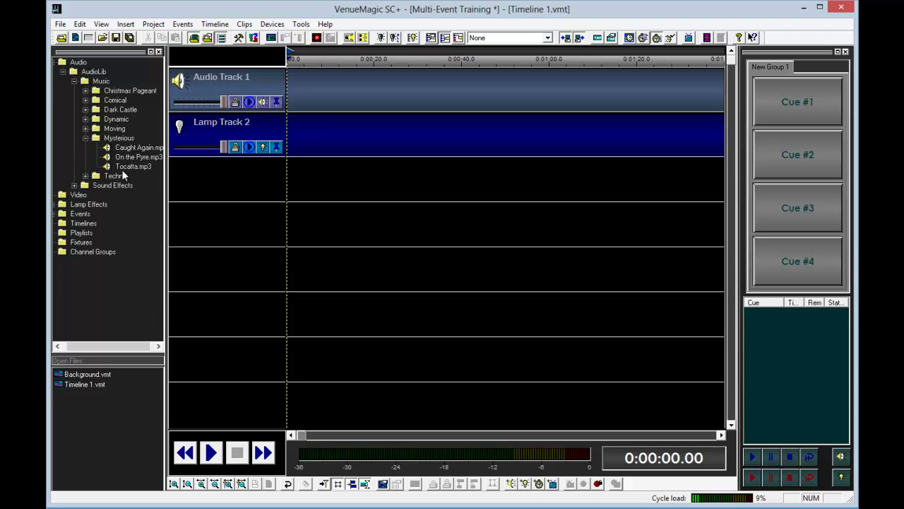
Step: Place Caught Again.mp3 at the start of Timeline 1's Audio Track 1 and add an event track
drag(108, 151, 320, 92)
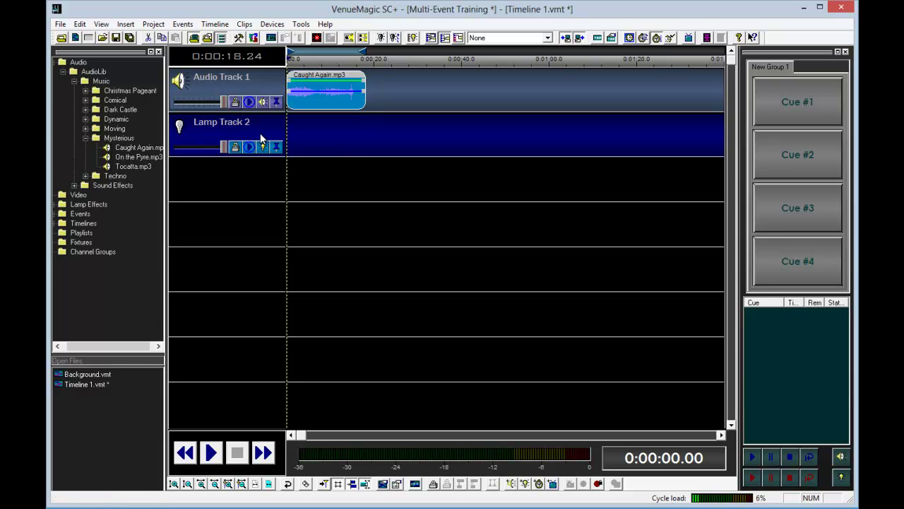
click(539, 483)
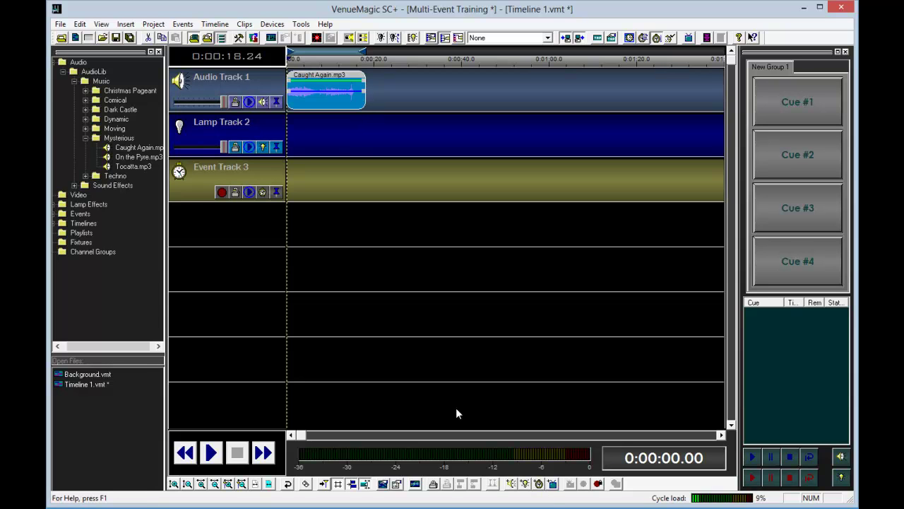
Step: Create another new timeline and save it as Timeline 2
click(76, 39)
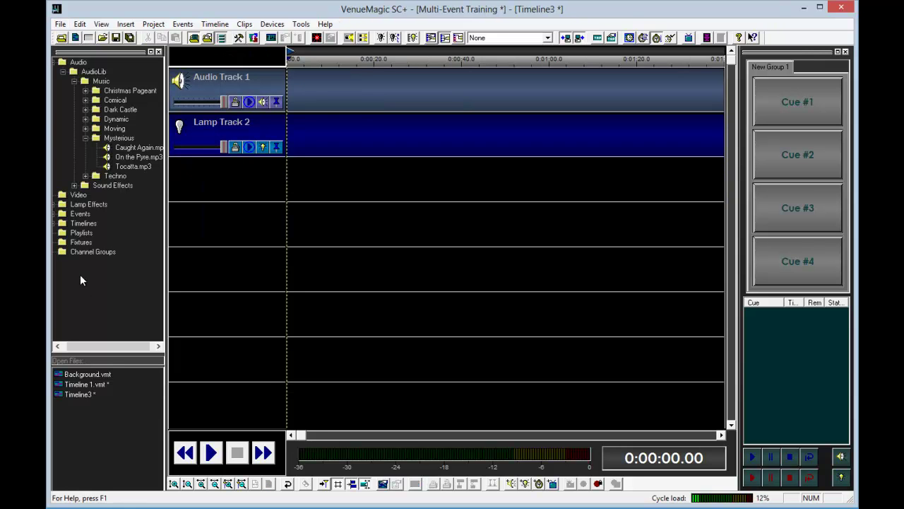
click(61, 23)
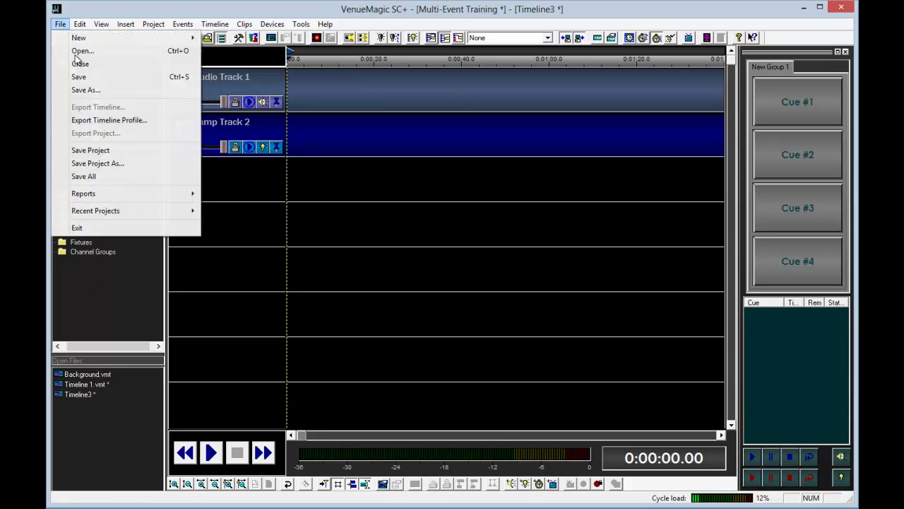
click(90, 92)
text(Timeline 2)
key(Return)
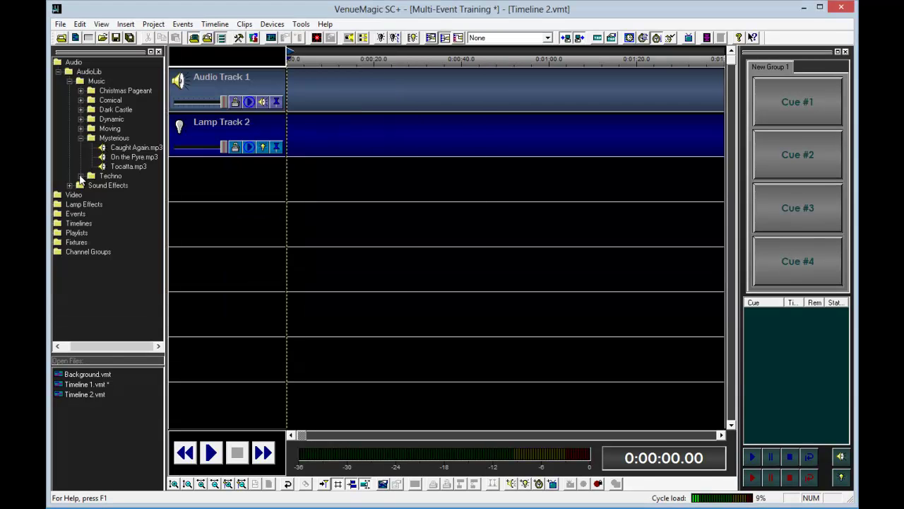
Step: Place On the Pyre.mp3 from the Mysterious folder at the start of Timeline 2's Audio Track 1
click(89, 384)
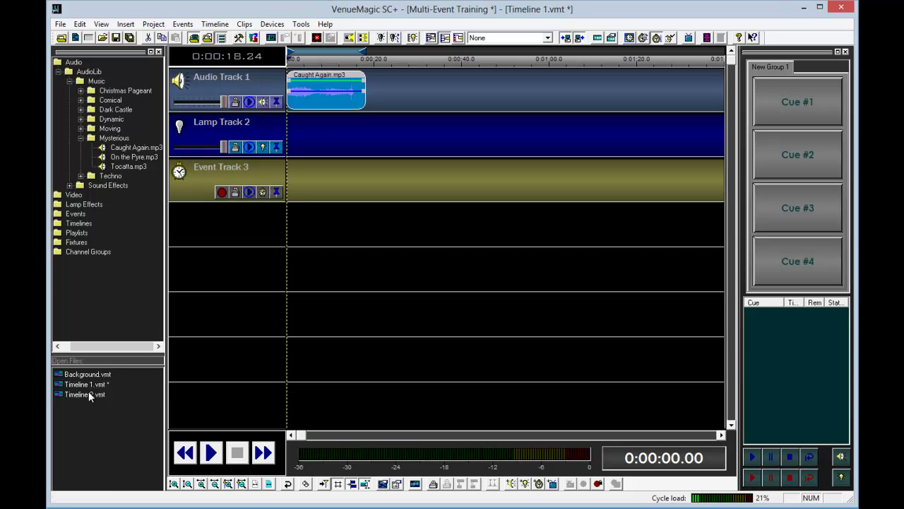
click(89, 394)
drag(105, 159, 306, 92)
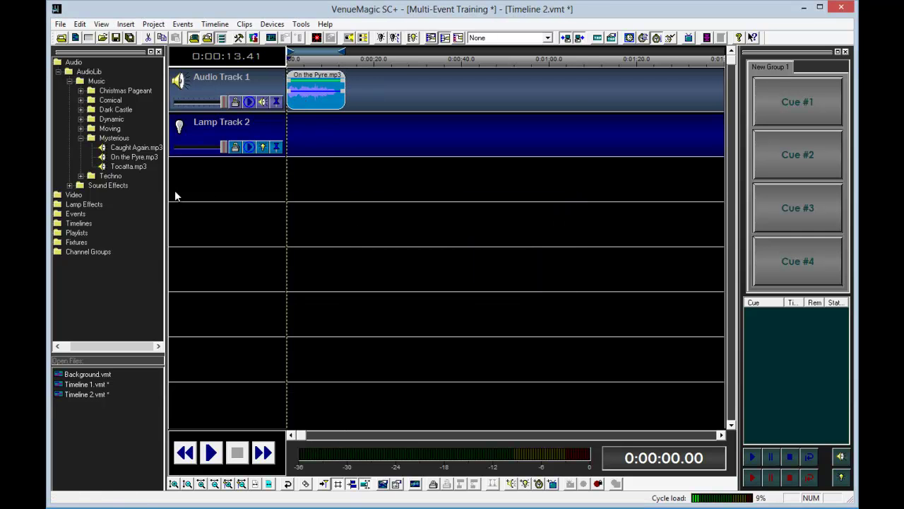
Step: Create a further new timeline and save it as Timeline 3
click(75, 39)
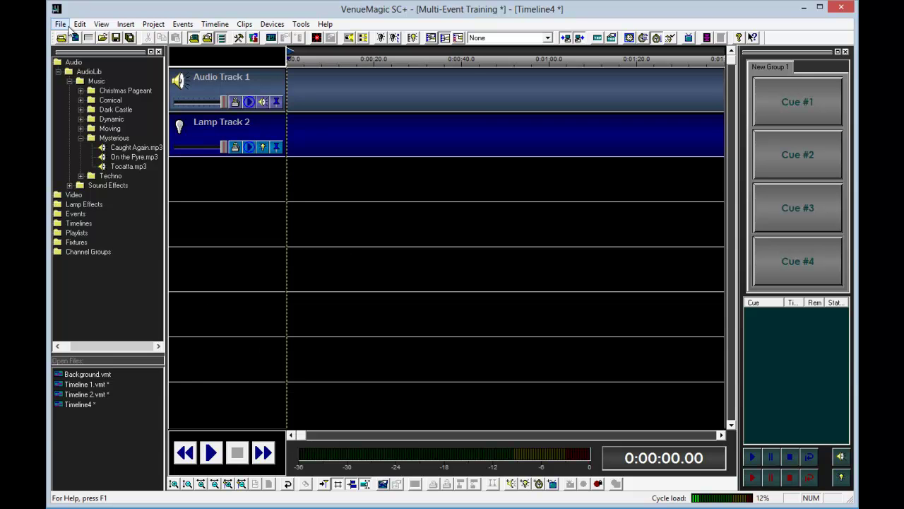
key(ctrl+s)
text(Timeline 3)
key(Return)
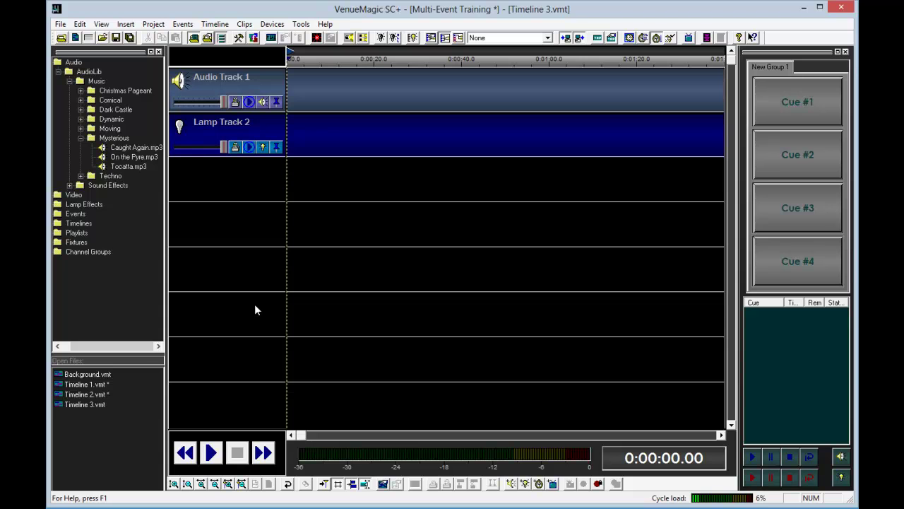
Step: Place Final Edge.mp3 from the Techno music folder on Audio Track 1 of Timeline 3
click(80, 176)
drag(111, 186, 297, 92)
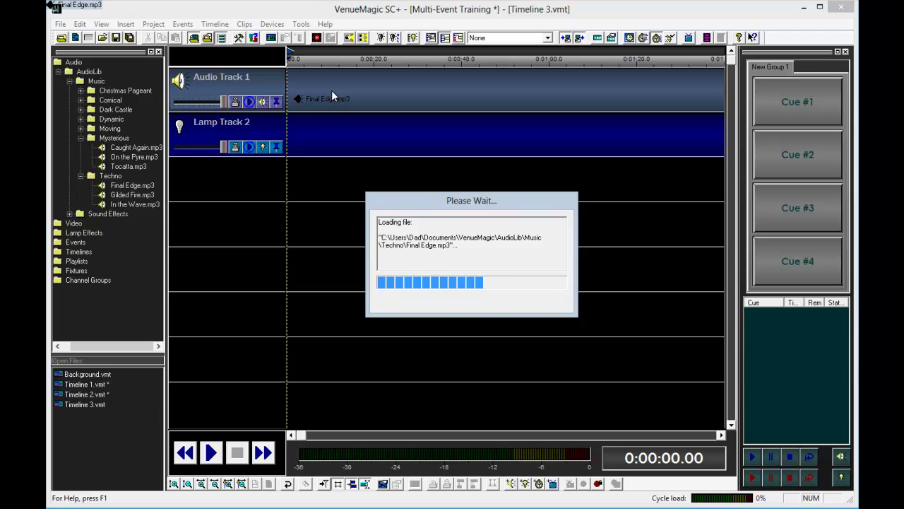
key(XF86AudioRaiseVolume)
key(XF86AudioRaiseVolume)
key(XF86AudioRaiseVolume)
key(XF86AudioRaiseVolume)
key(XF86AudioRaiseVolume)
key(XF86AudioRaiseVolume)
key(XF86AudioRaiseVolume)
key(XF86AudioRaiseVolume)
key(XF86AudioRaiseVolume)
key(XF86AudioRaiseVolume)
key(XF86AudioRaiseVolume)
key(XF86AudioRaiseVolume)
key(XF86AudioRaiseVolume)
key(XF86AudioRaiseVolume)
key(XF86AudioRaiseVolume)
key(XF86AudioRaiseVolume)
key(XF86AudioRaiseVolume)
key(XF86AudioRaiseVolume)
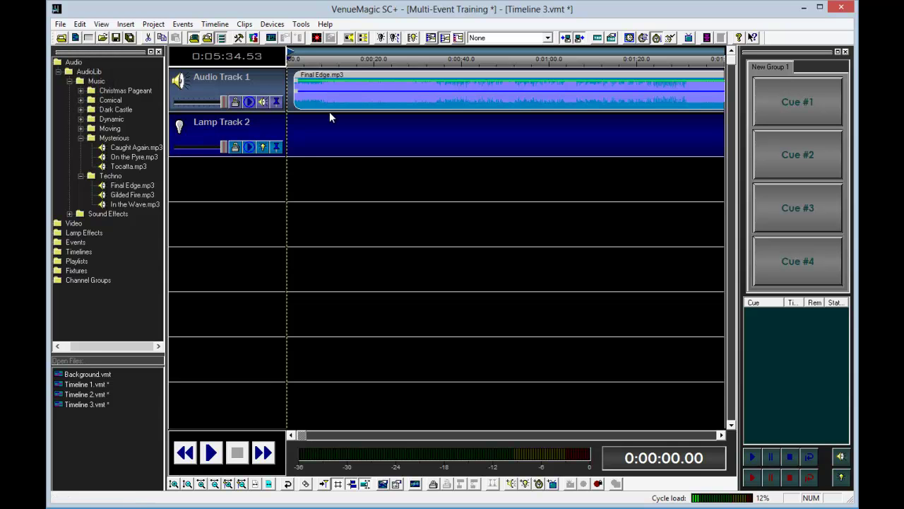
Step: Move the Final Edge clip to the start of Audio Track 1 and shorten it to about 20 seconds
drag(328, 100, 317, 100)
click(255, 483)
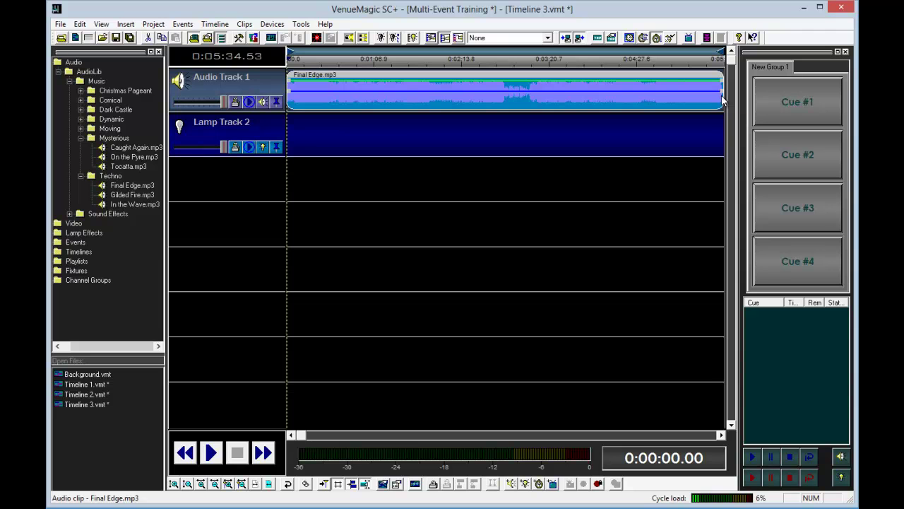
drag(722, 96, 311, 118)
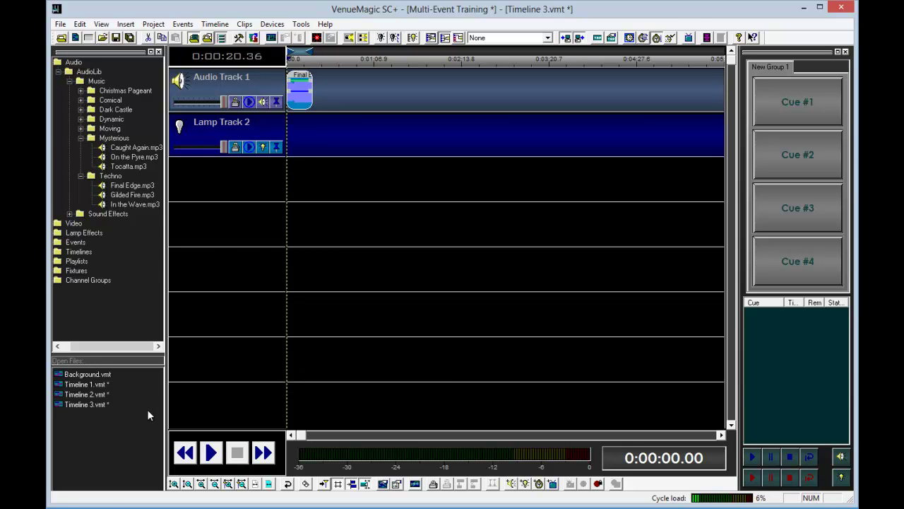
Step: Create a new timeline and save it as Timeline 4
click(75, 38)
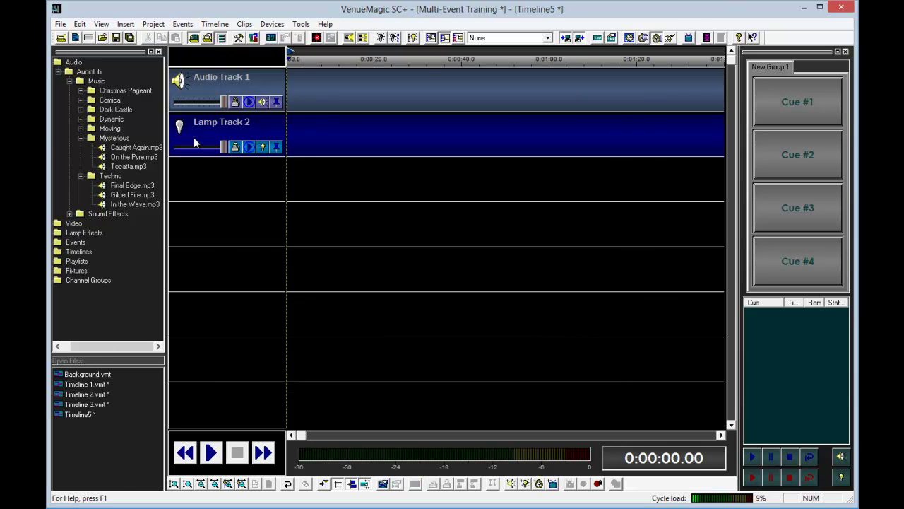
click(117, 41)
text(Timeline 4)
key(Return)
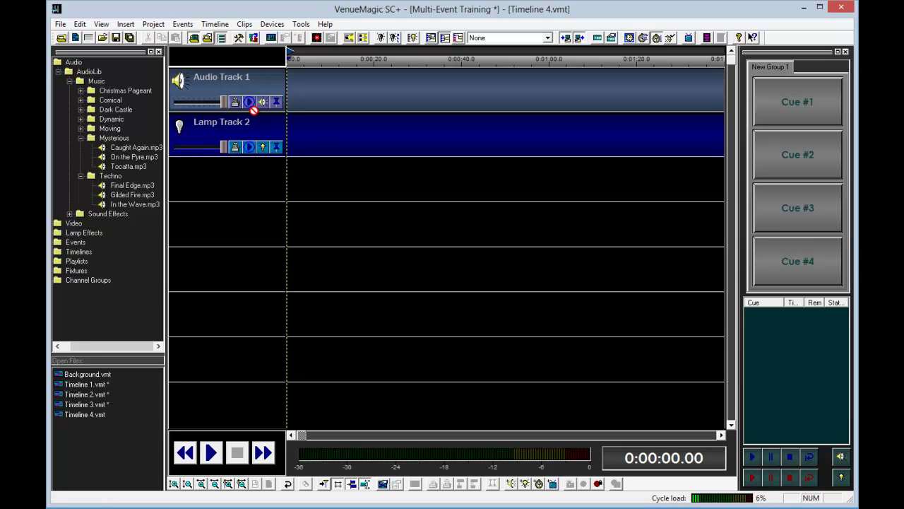
Step: Place Gilded Fire.mp3 at the start of Timeline 4's Audio Track 1 and shorten it to about 21 seconds
drag(297, 86, 311, 93)
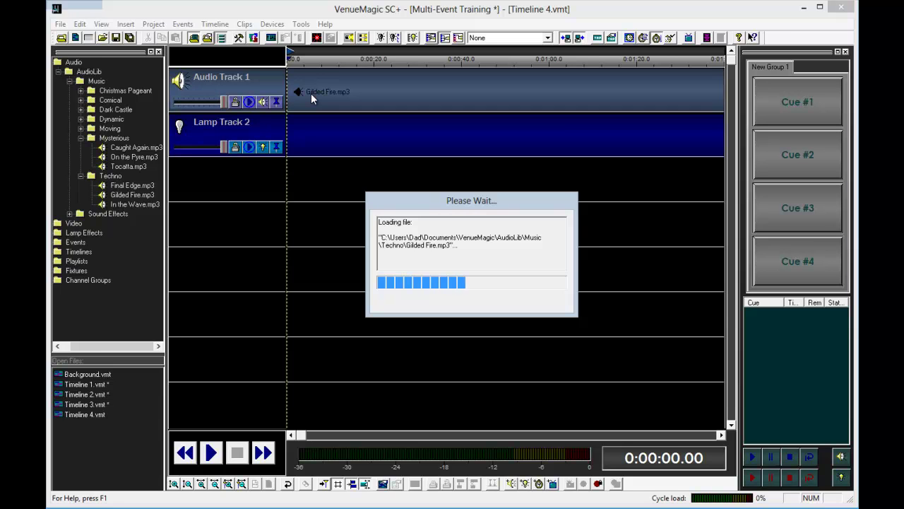
click(256, 483)
drag(722, 103, 334, 150)
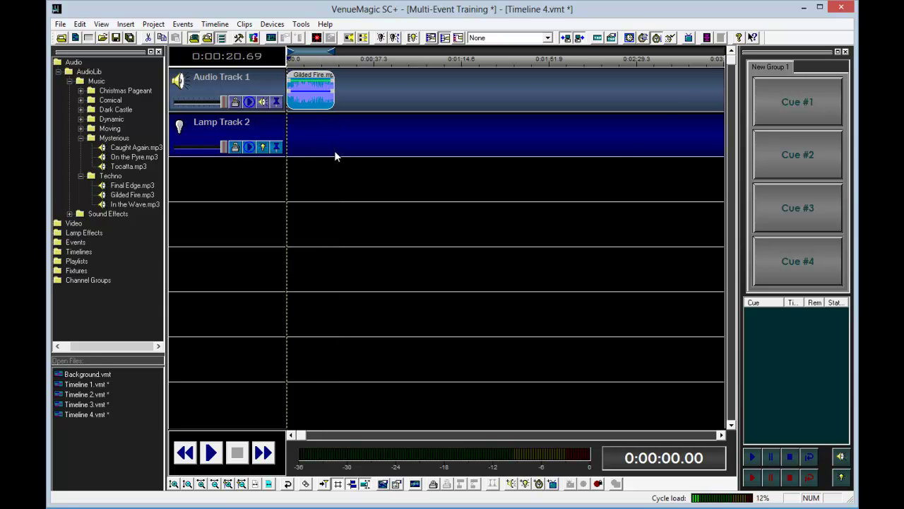
Step: Create another new timeline and save it as Timeline 5
click(75, 38)
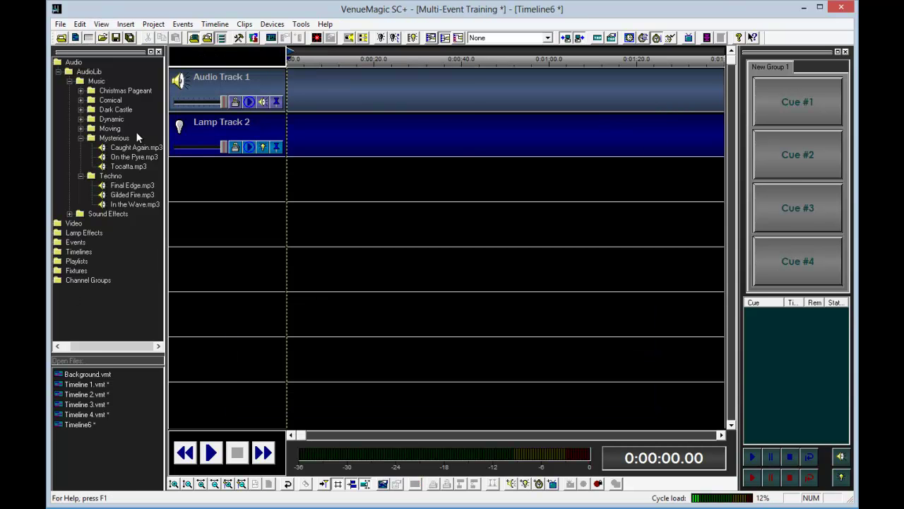
key(ctrl+s)
text(T)
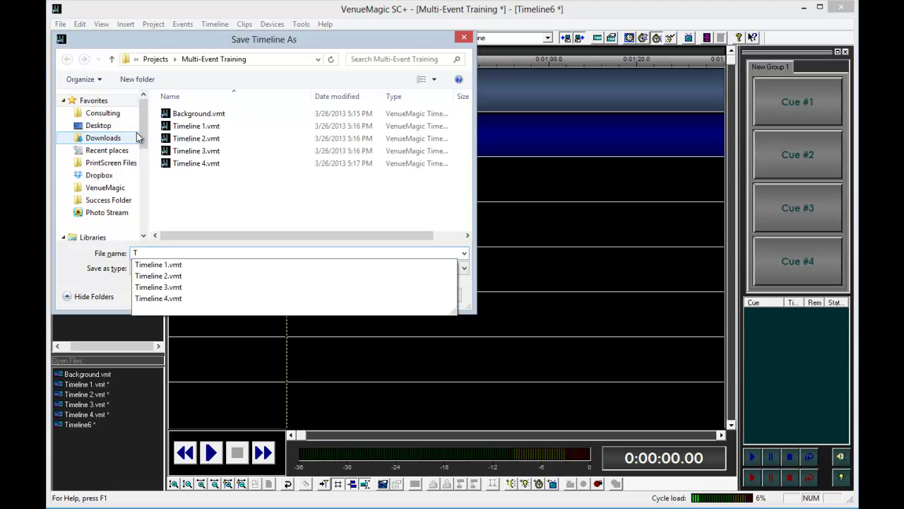
text(imeline 5)
key(Return)
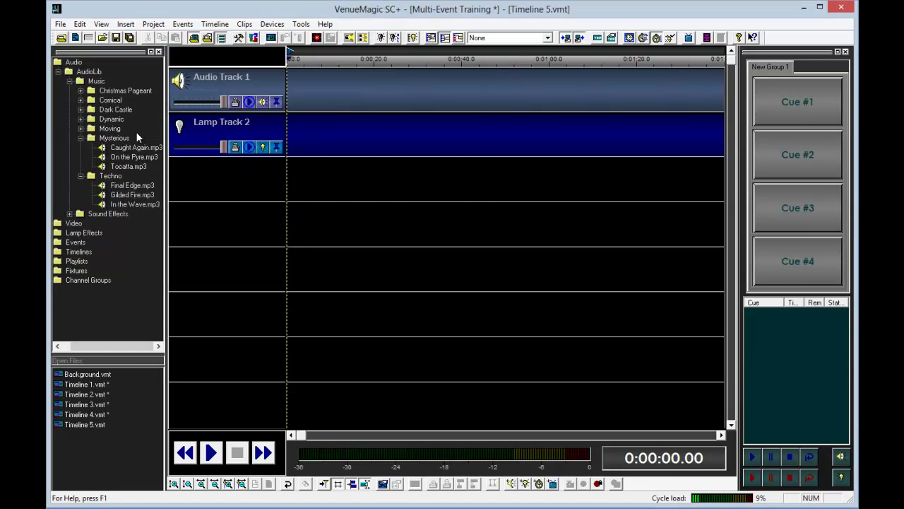
Step: Place In the Wave.mp3 at the start of Timeline 5's Audio Track 1 and shorten it to about 20 seconds
drag(103, 205, 317, 92)
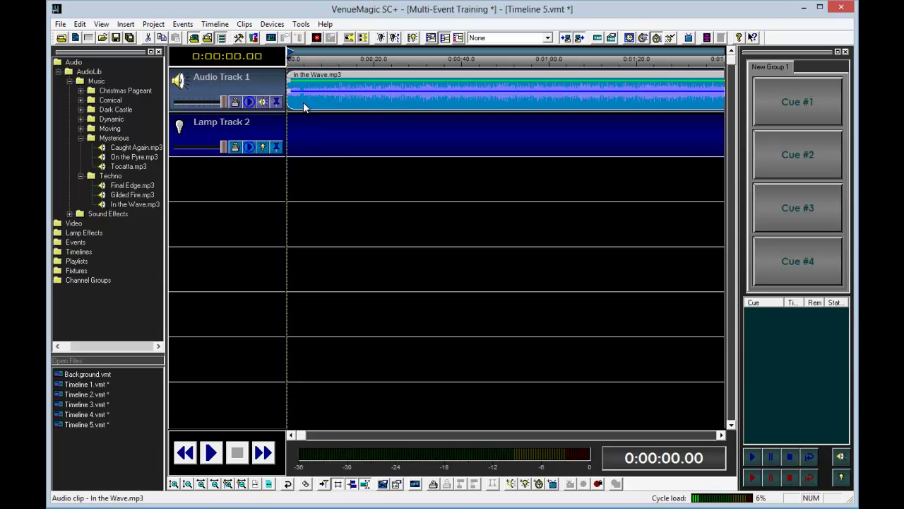
click(256, 484)
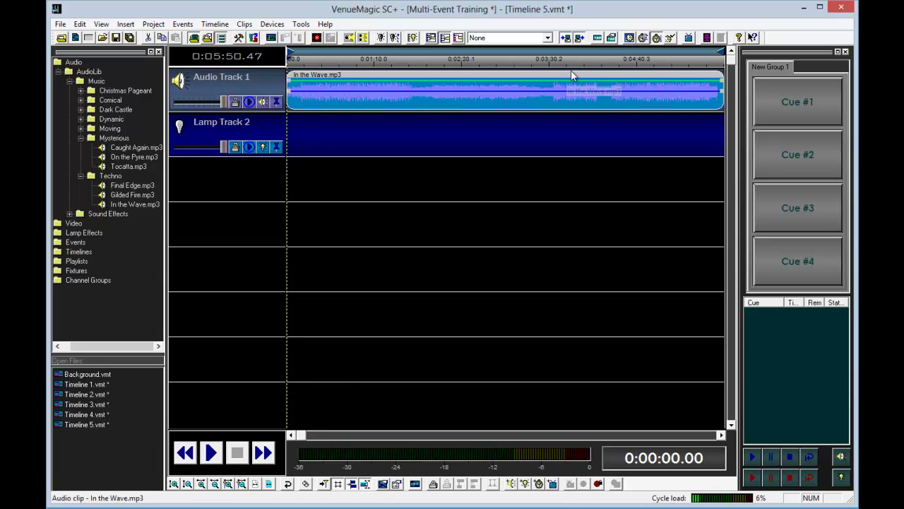
click(722, 98)
click(722, 99)
drag(721, 98, 312, 117)
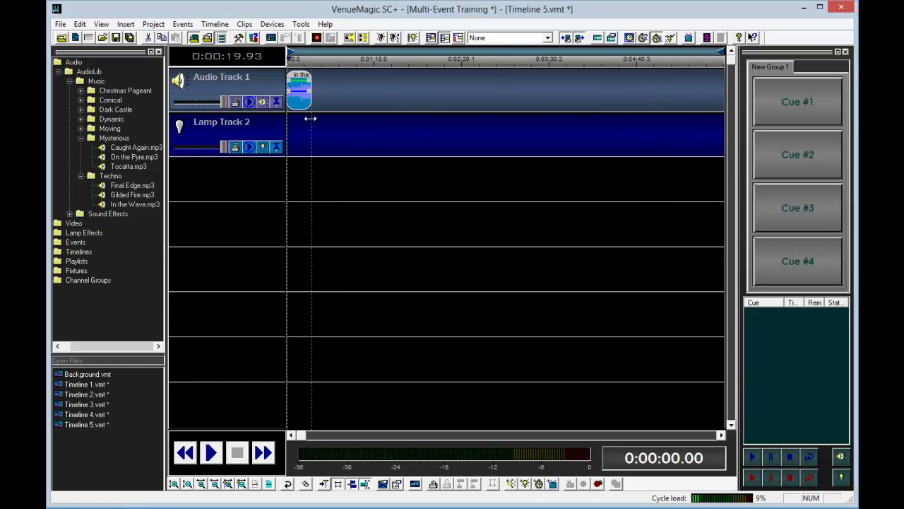
Step: Save all open files, and add an event track to each of Timelines 5, 4, 3 and 2
click(130, 38)
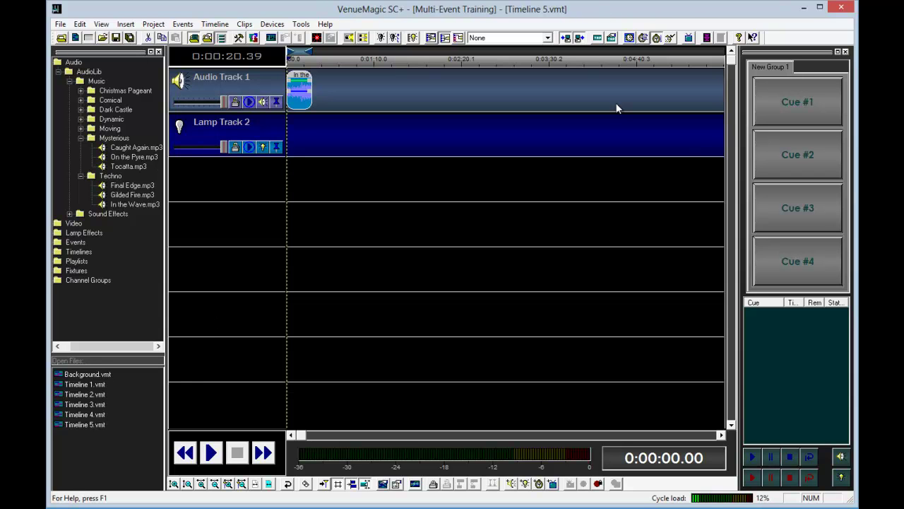
click(539, 483)
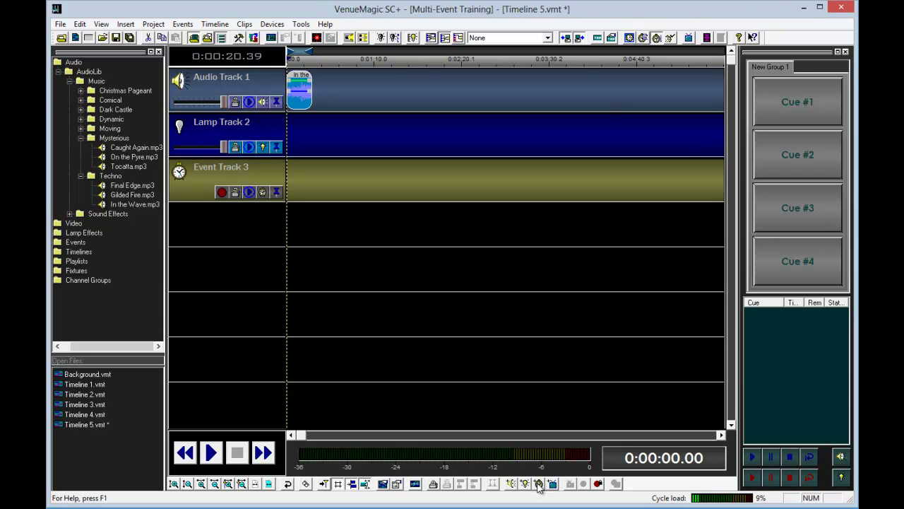
click(105, 414)
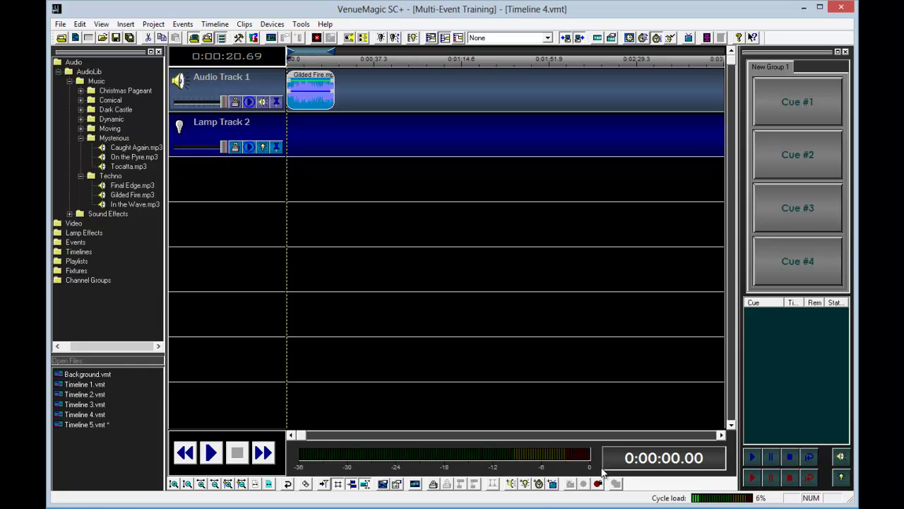
click(539, 484)
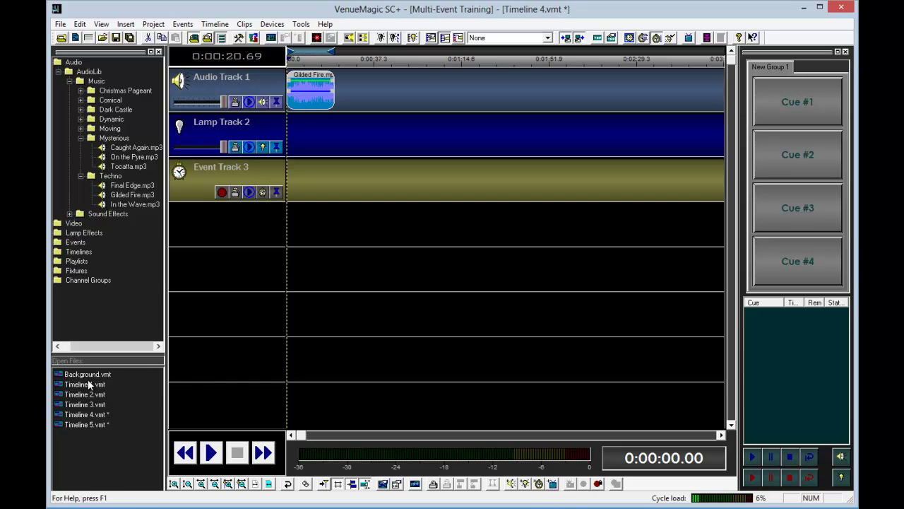
click(84, 402)
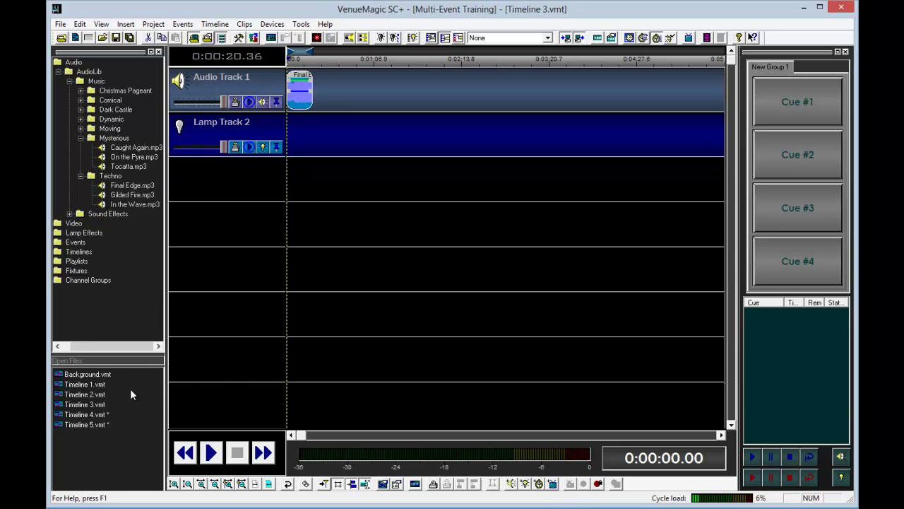
click(539, 483)
click(84, 394)
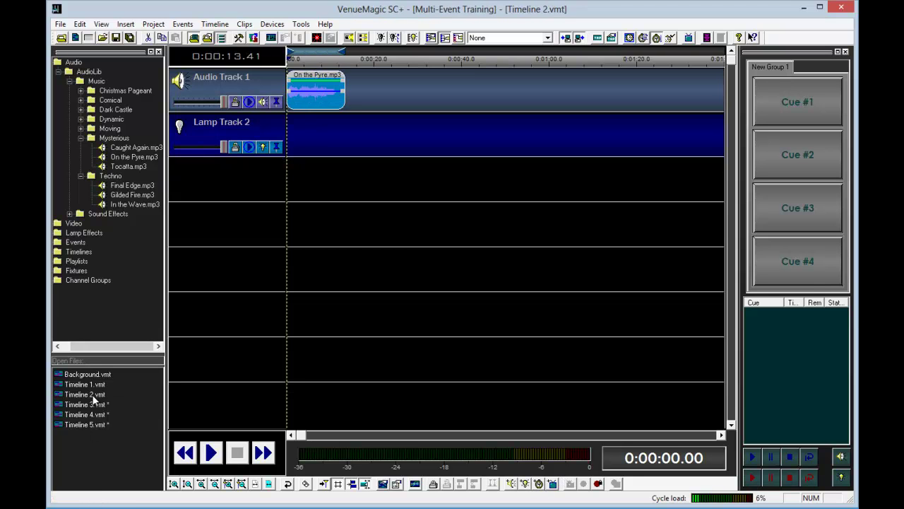
click(539, 484)
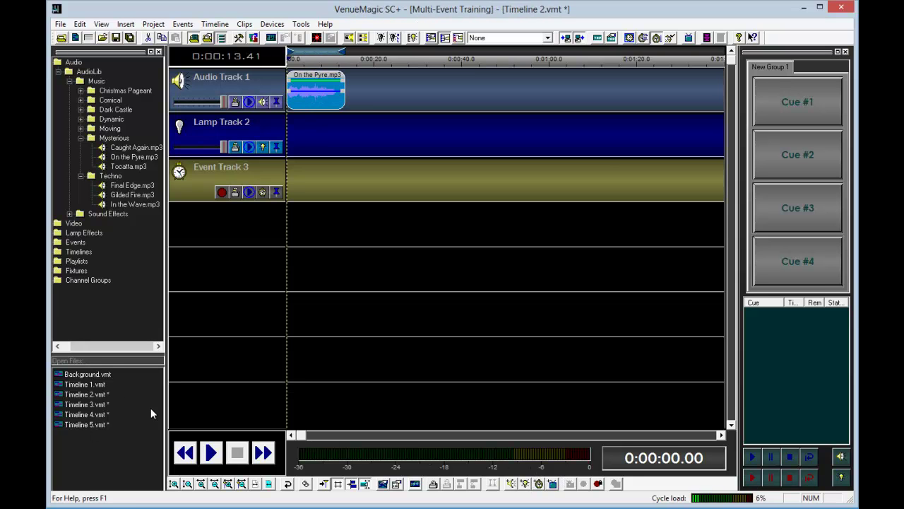
Step: With Timeline 1 shown, collapse the AudioLib folders in the media tree and widen the cue button area
click(85, 385)
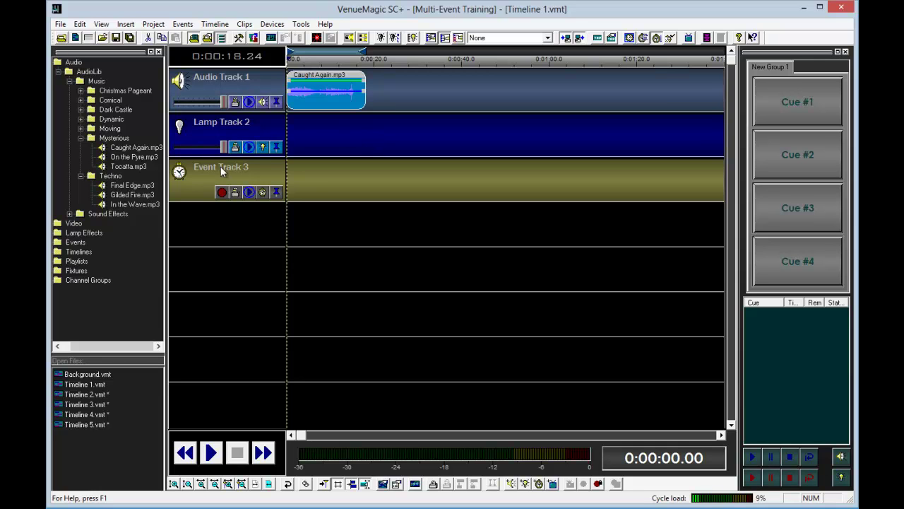
click(81, 139)
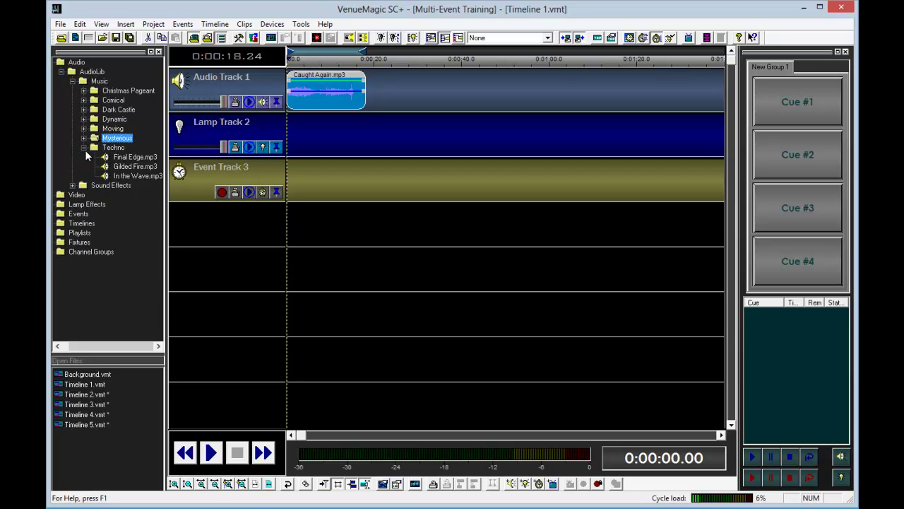
click(85, 148)
click(69, 72)
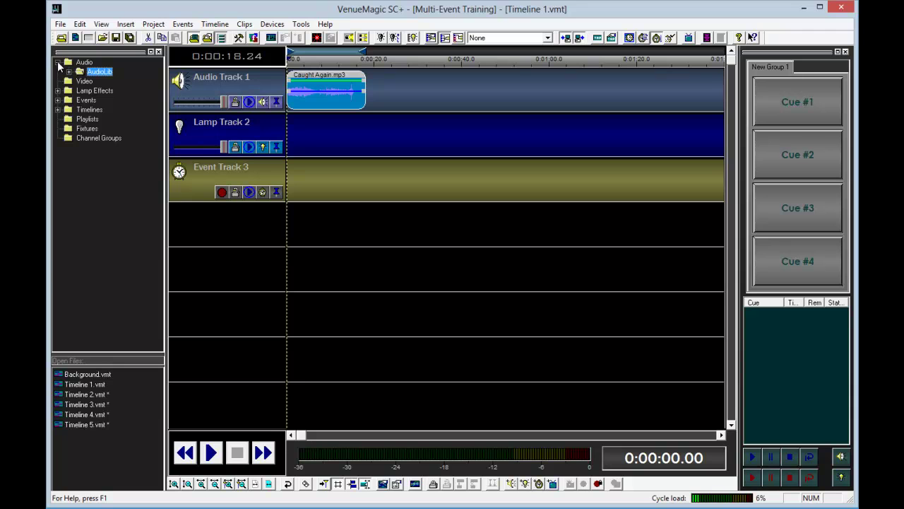
drag(741, 275, 646, 268)
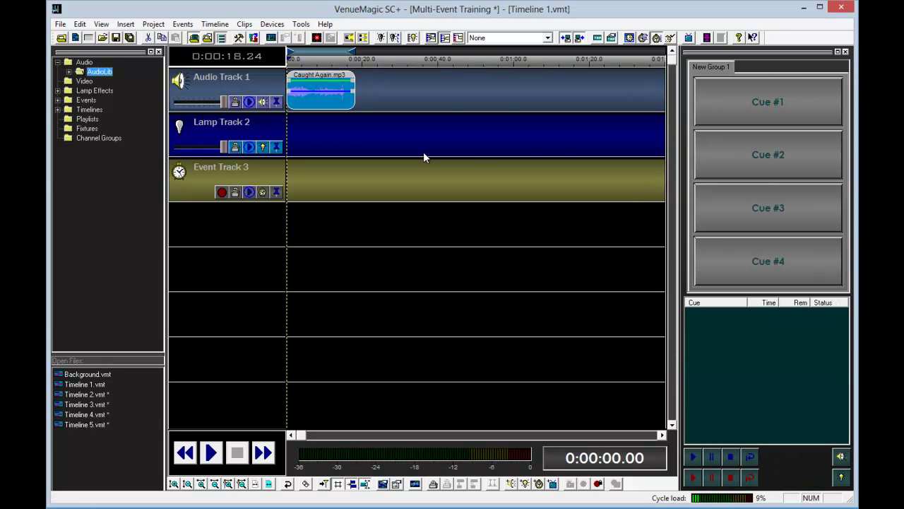
Step: Delete the Cue #3 and Cue #4 buttons from New Group 1 and save all project files
click(777, 206)
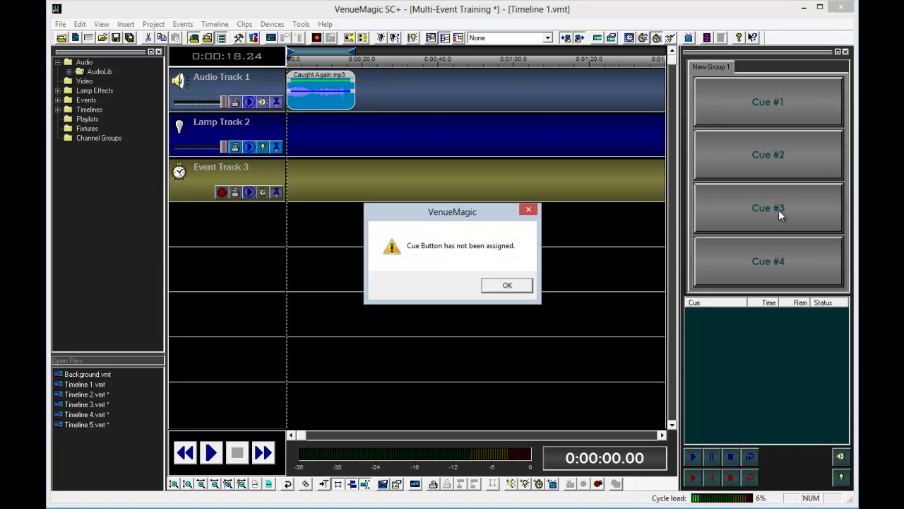
click(529, 285)
right_click(742, 217)
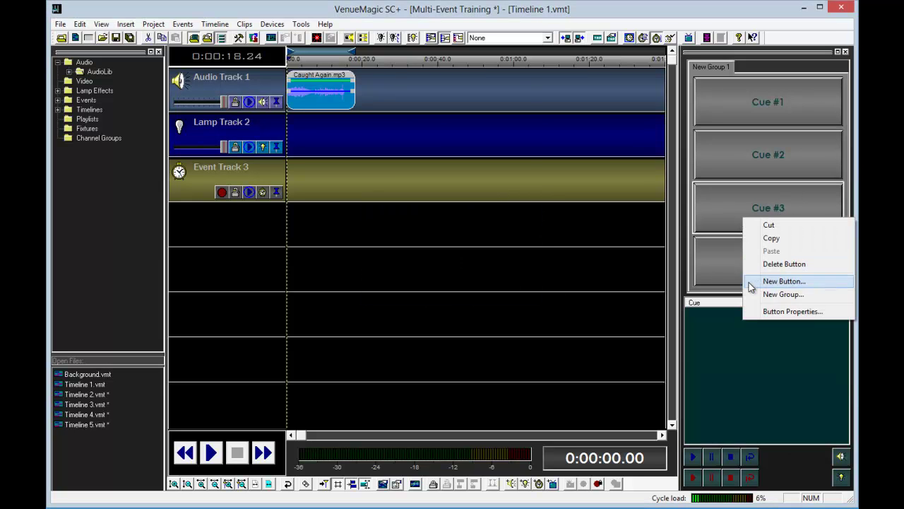
click(768, 264)
right_click(728, 260)
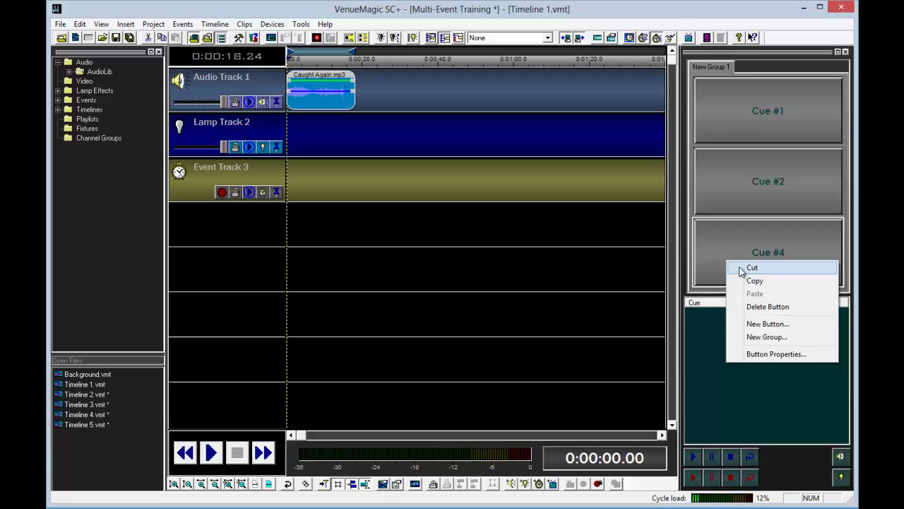
click(768, 306)
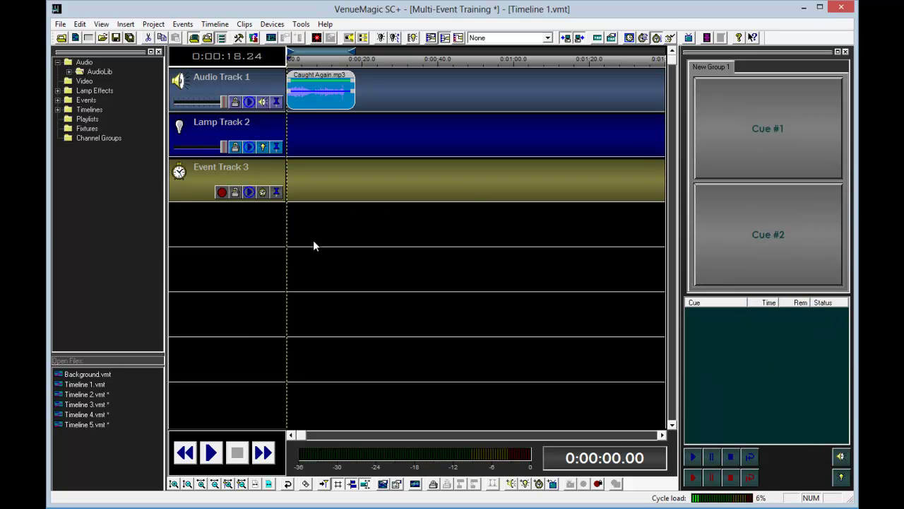
click(129, 38)
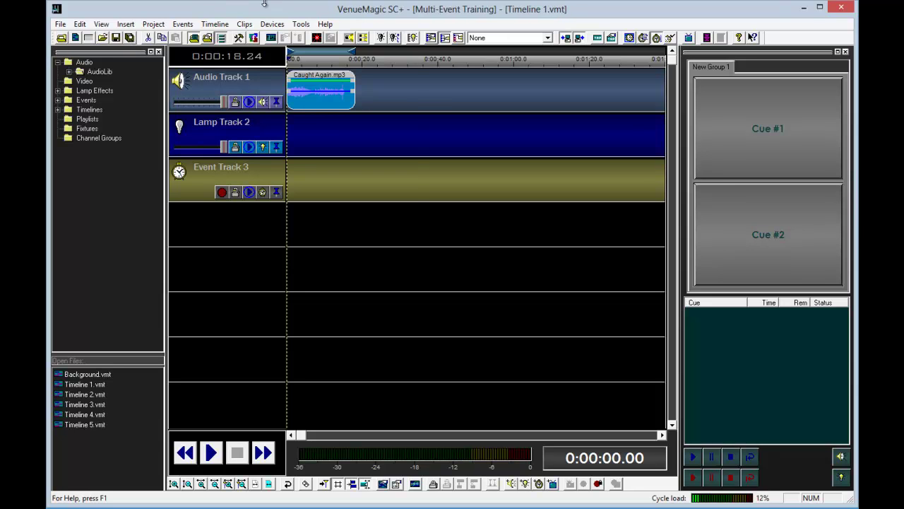
Step: Add a variable named Currently Playing with the description "0 Means Not Playing" to the project's variable table
click(300, 24)
mouse_move(269, 26)
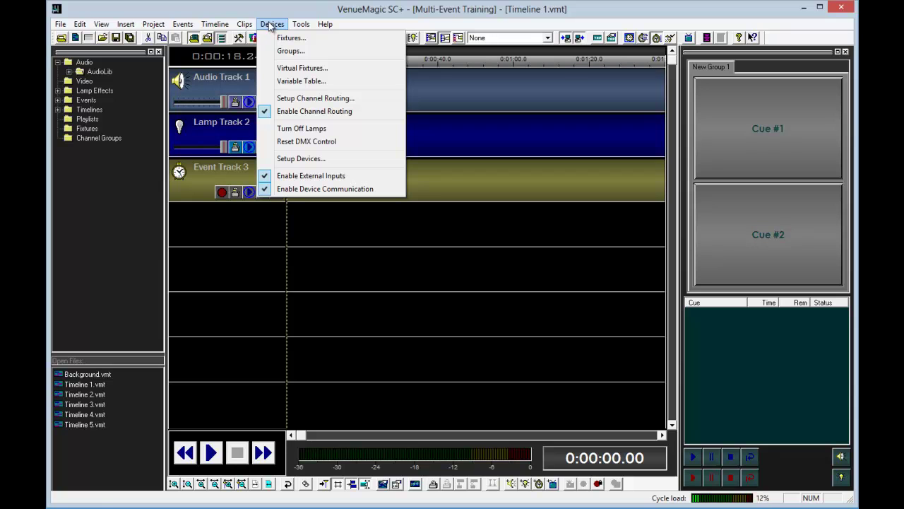
click(288, 84)
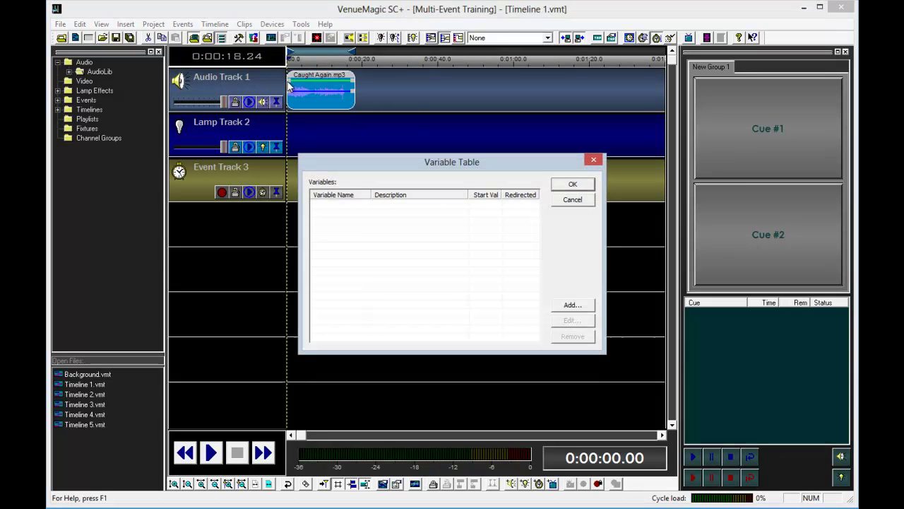
click(570, 306)
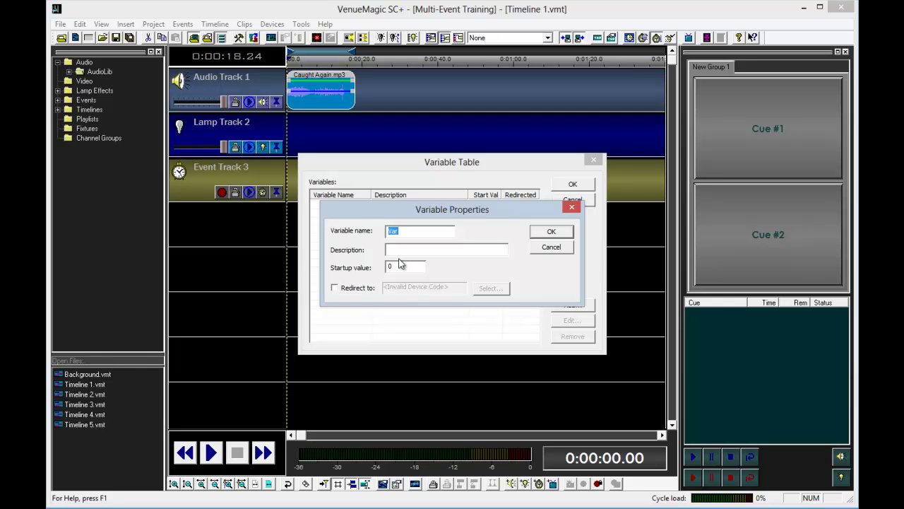
text(Currently)
text(ying)
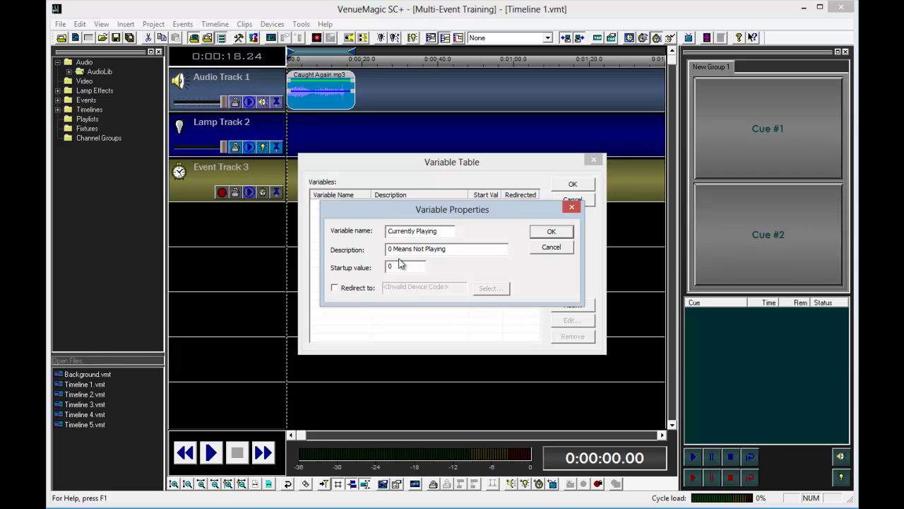
click(550, 233)
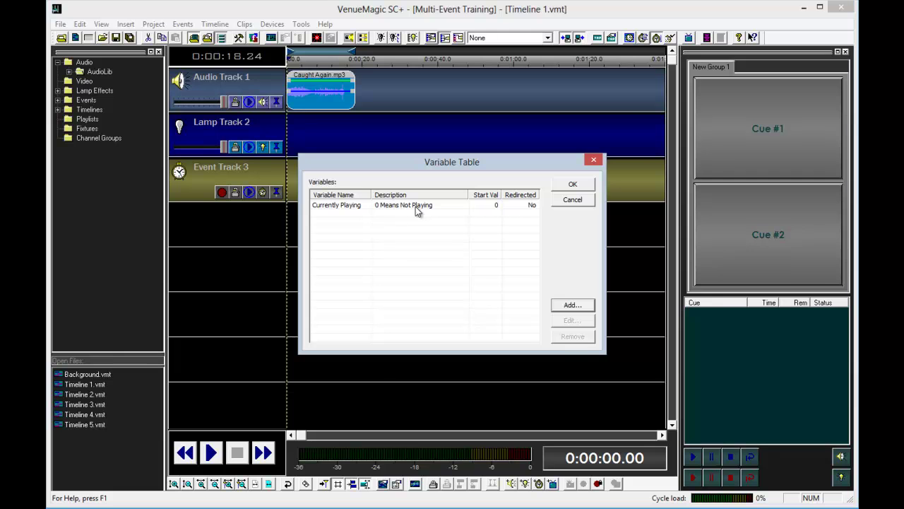
Step: Add a variable named Next Timeline with the description "This Tracks the next timeline to run" and accept the variable table
click(573, 308)
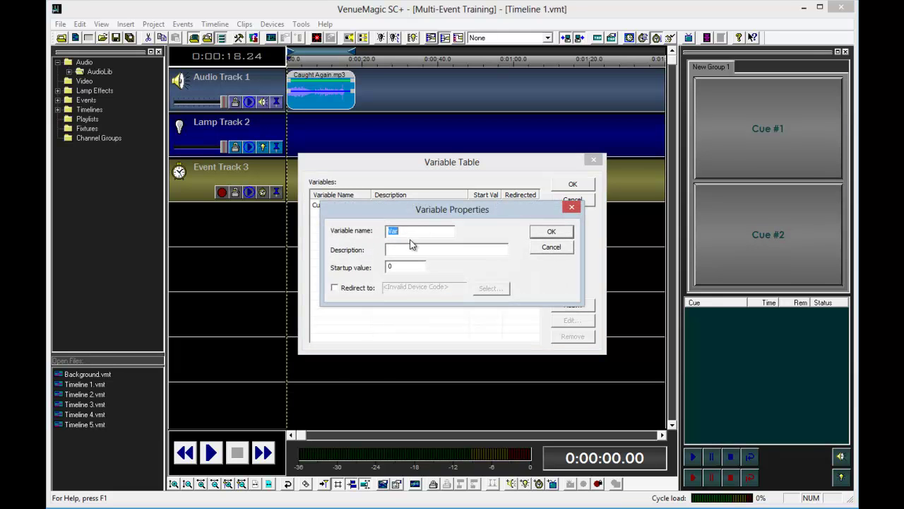
text(Next Timeline)
key(Tab)
text(This Tracks the nex)
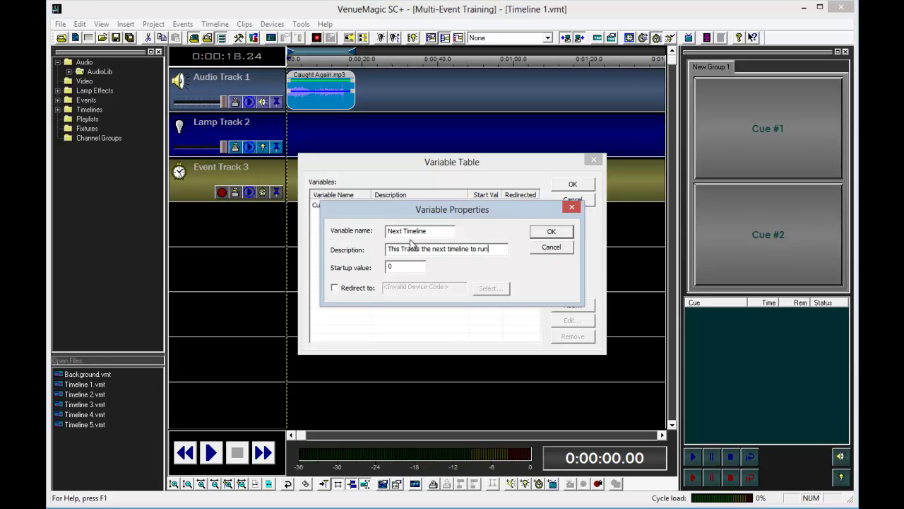
click(549, 232)
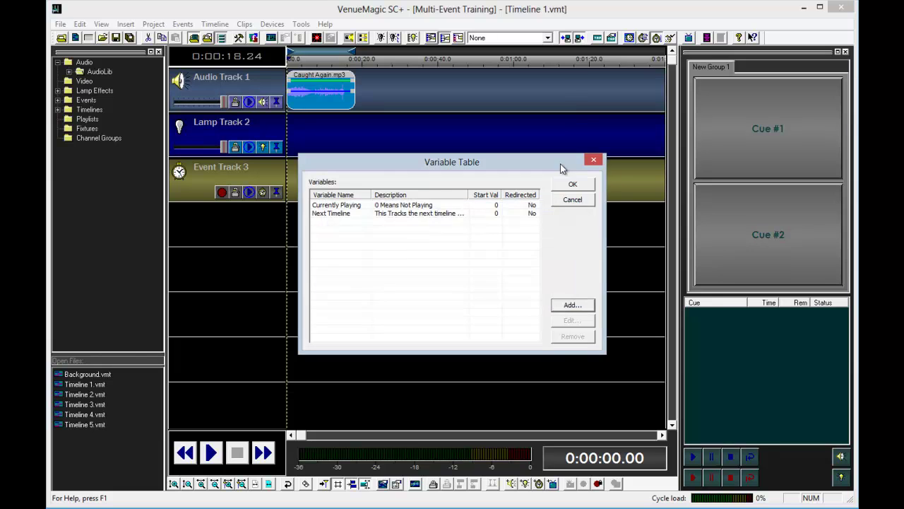
click(571, 185)
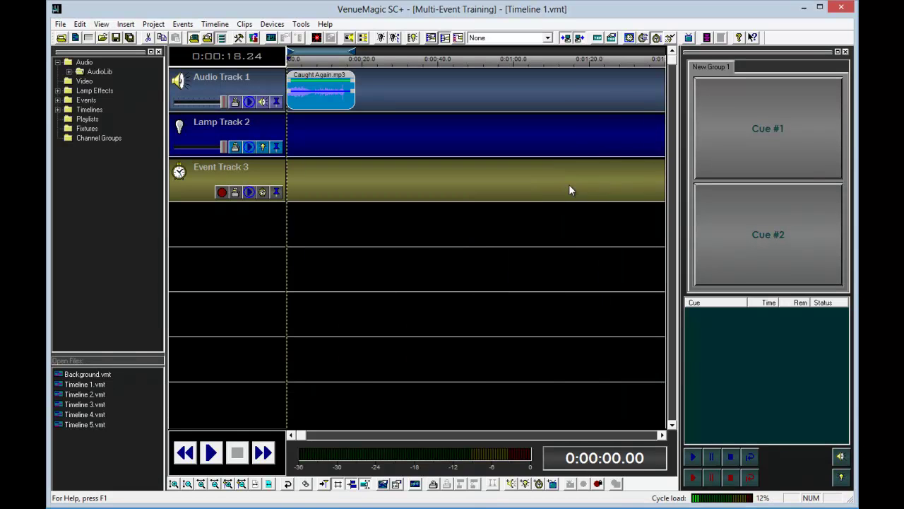
Step: Configure the Cue #1 button to play a Multi-Event event and open that event's setup
right_click(718, 123)
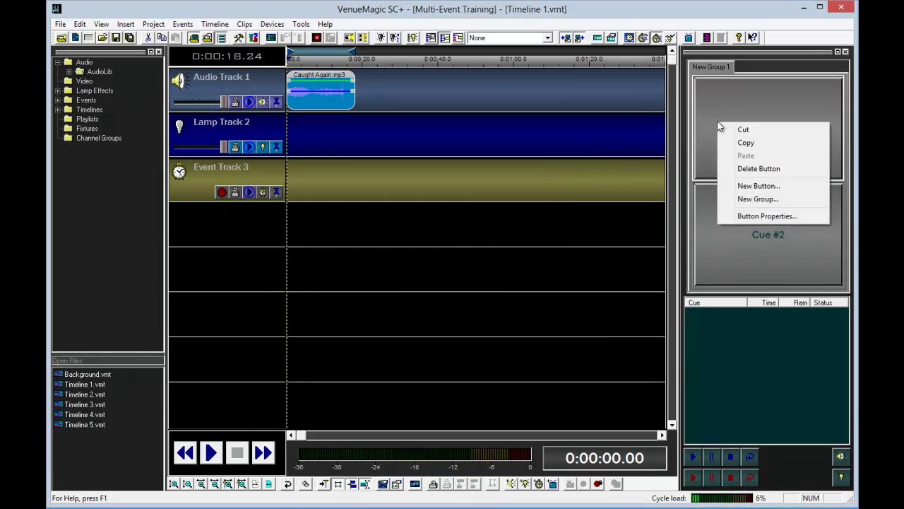
click(745, 218)
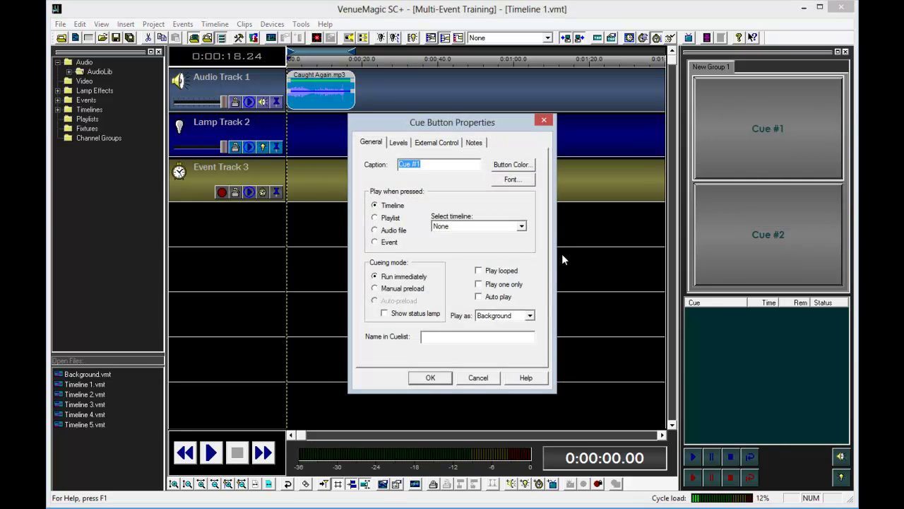
click(380, 242)
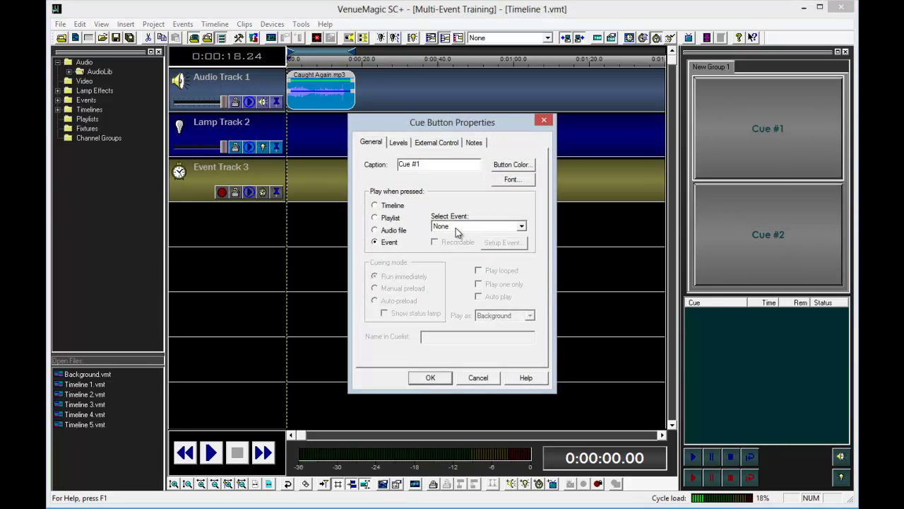
click(455, 227)
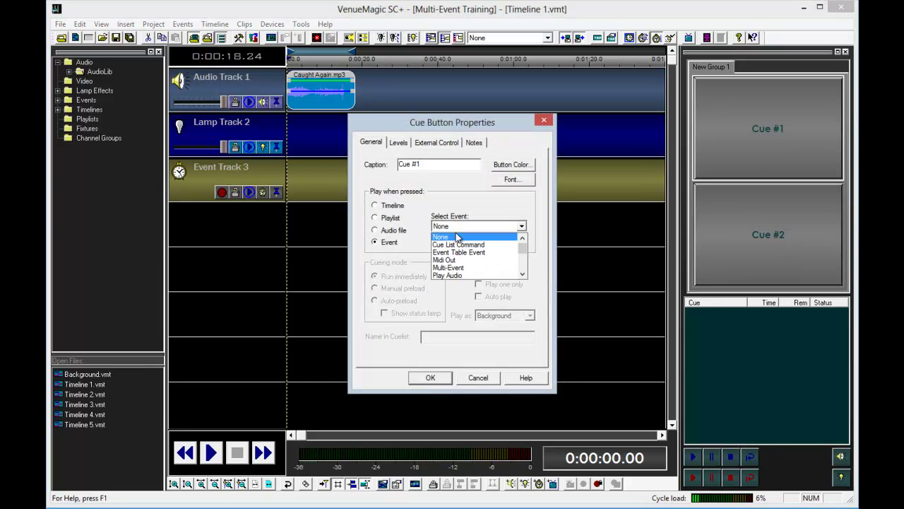
click(459, 270)
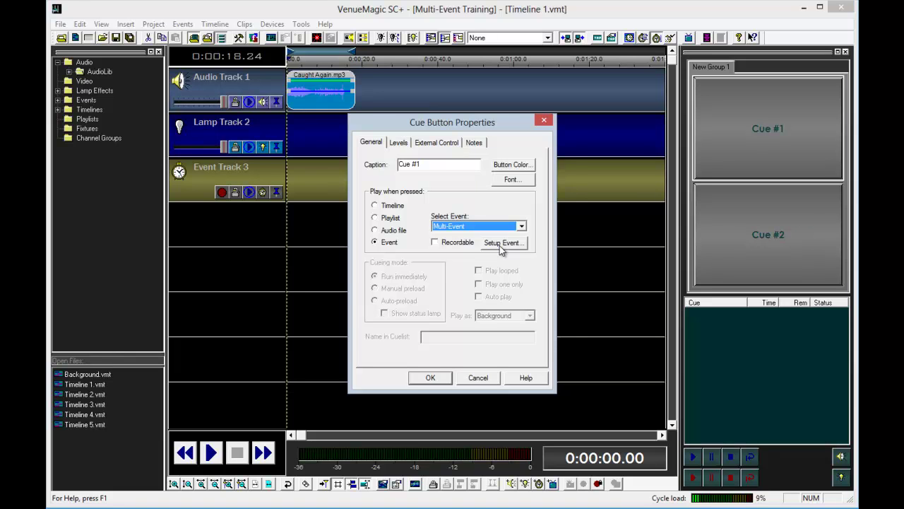
click(500, 244)
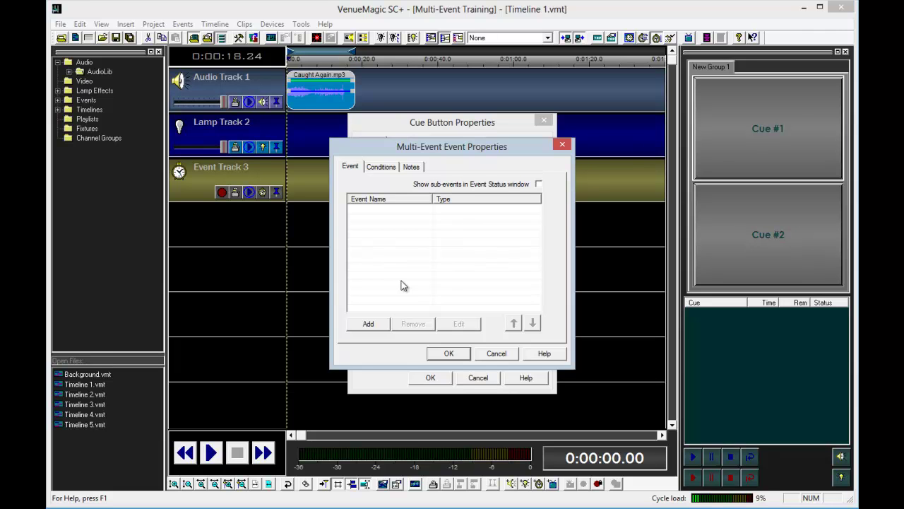
mouse_move(472, 152)
mouse_down()
mouse_move(464, 150)
mouse_move(461, 181)
mouse_move(467, 146)
mouse_up()
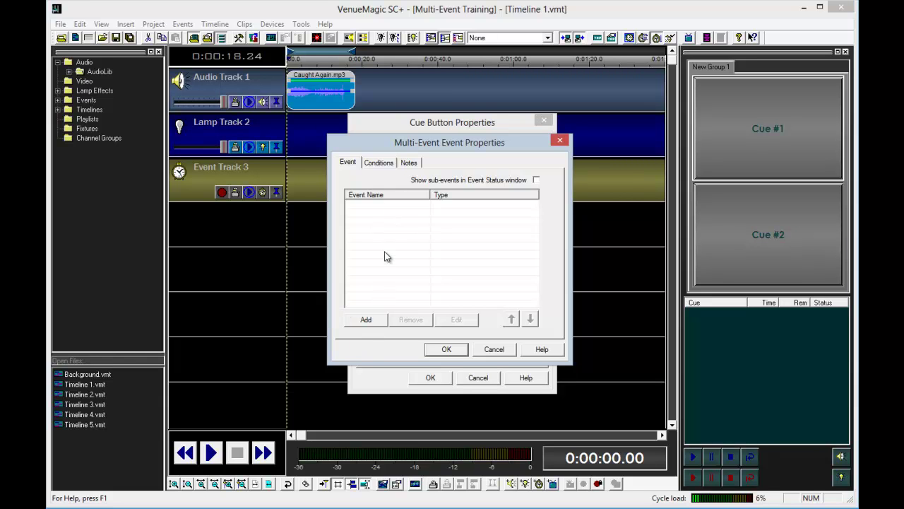
Step: Add a Set Variable sub-event to the Multi-Event that adds 1 to the Next Timeline variable
click(369, 319)
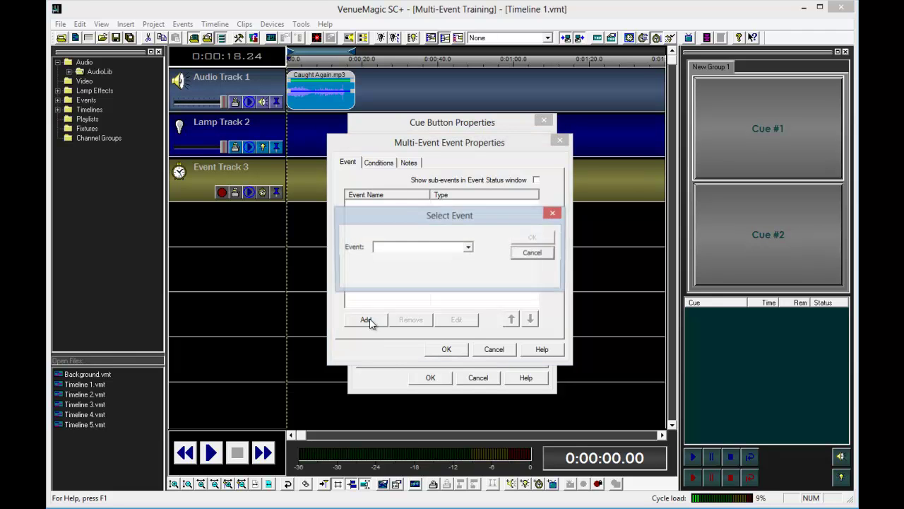
click(440, 250)
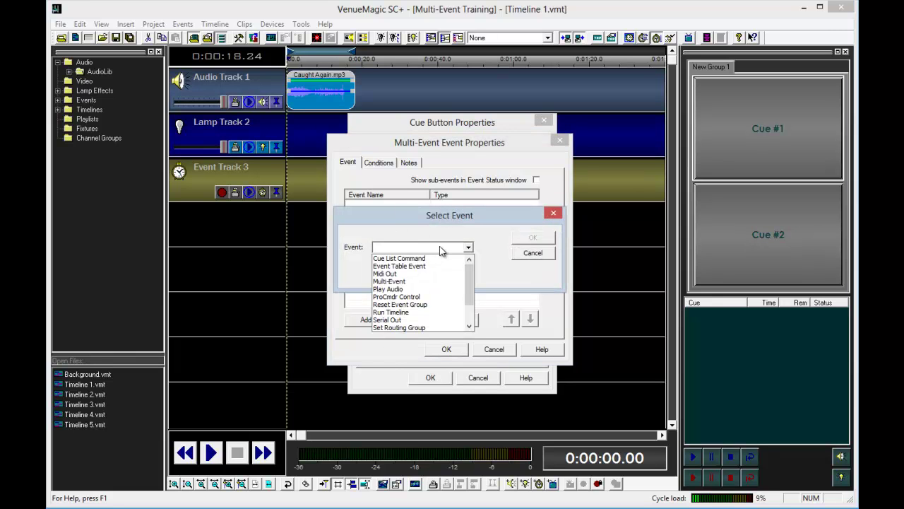
scroll(421, 323, down, 3)
click(414, 319)
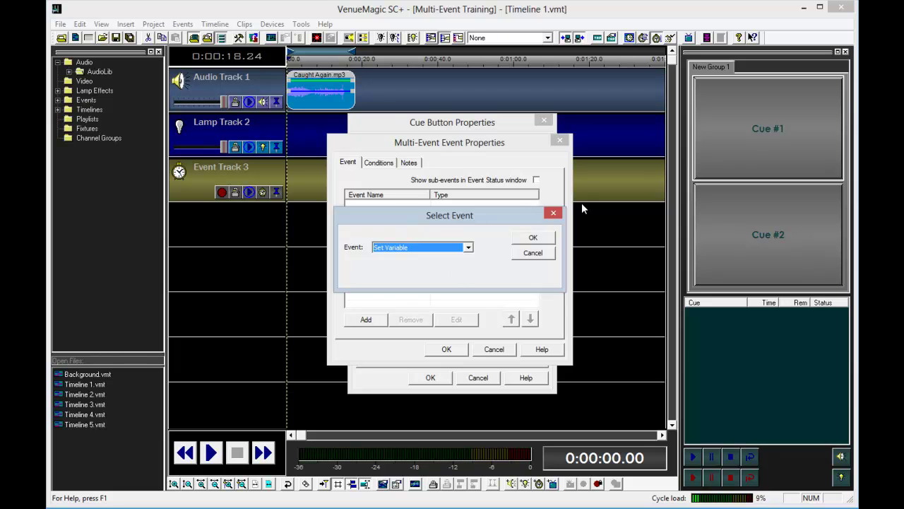
click(533, 239)
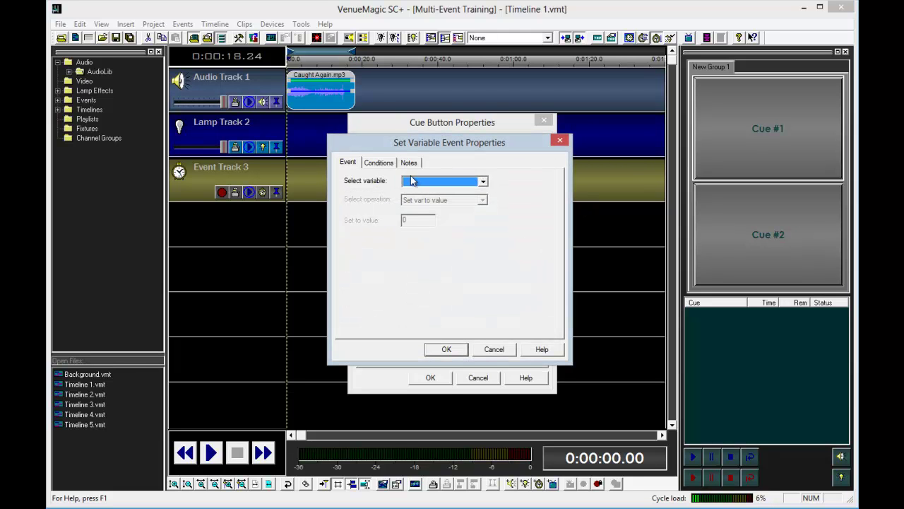
click(413, 181)
click(420, 200)
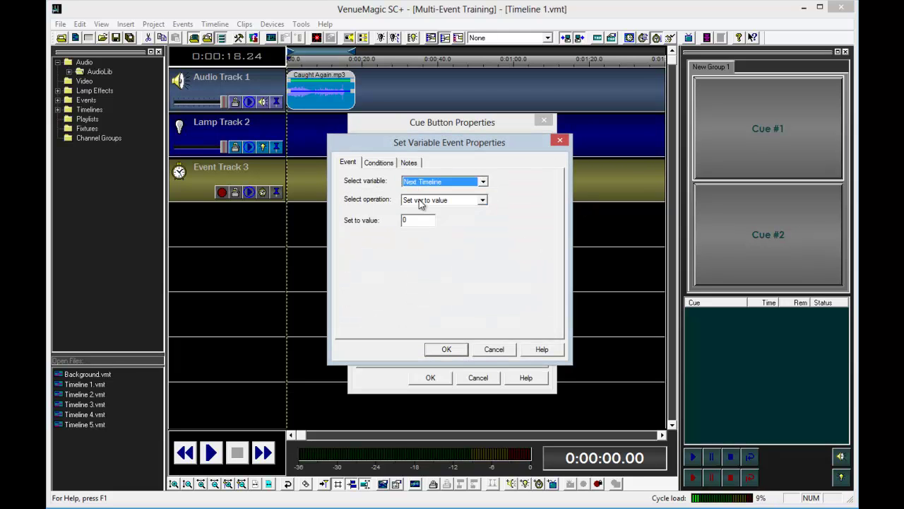
click(420, 201)
click(422, 219)
key(Tab)
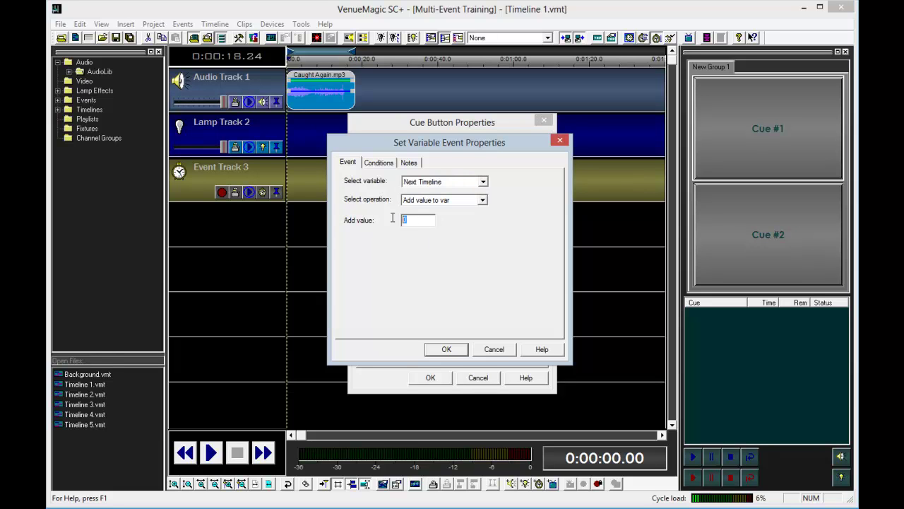
text(1)
click(444, 350)
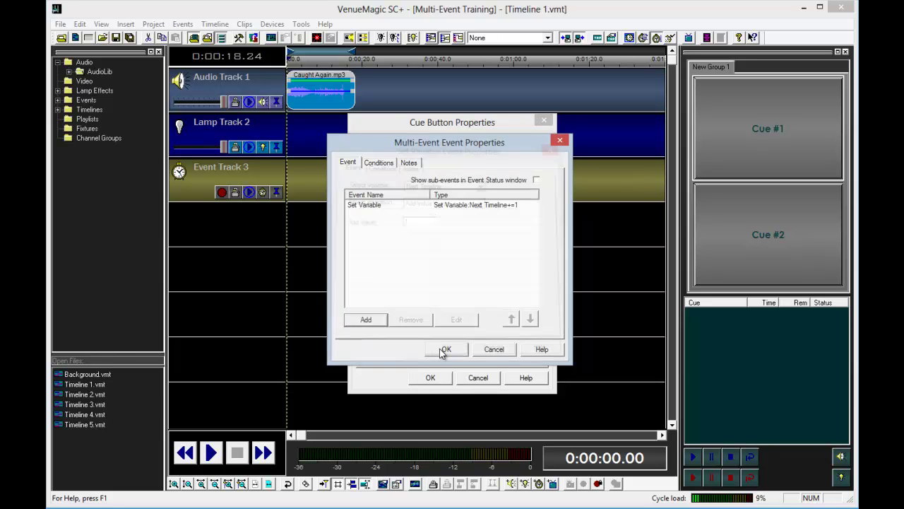
Step: Add a second Set Variable sub-event that sets the Next Timeline variable to the value 1
click(378, 318)
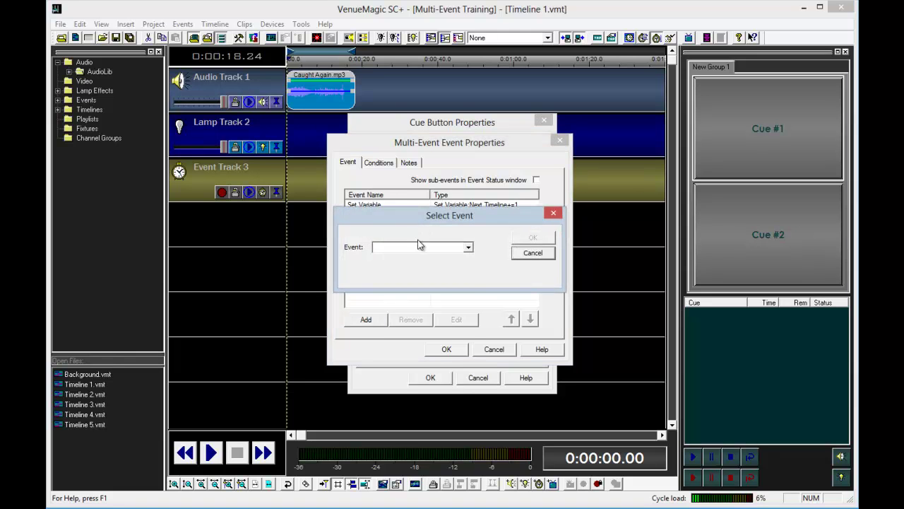
click(417, 247)
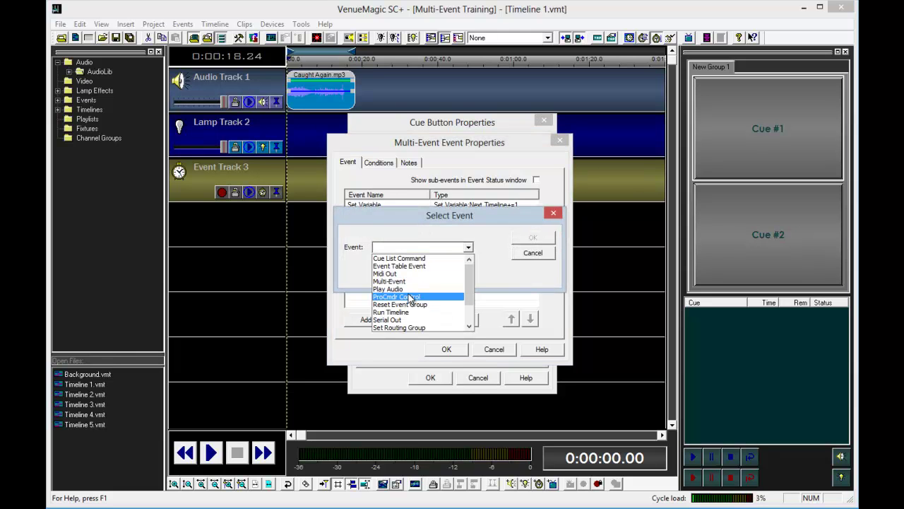
scroll(410, 304, down, 2)
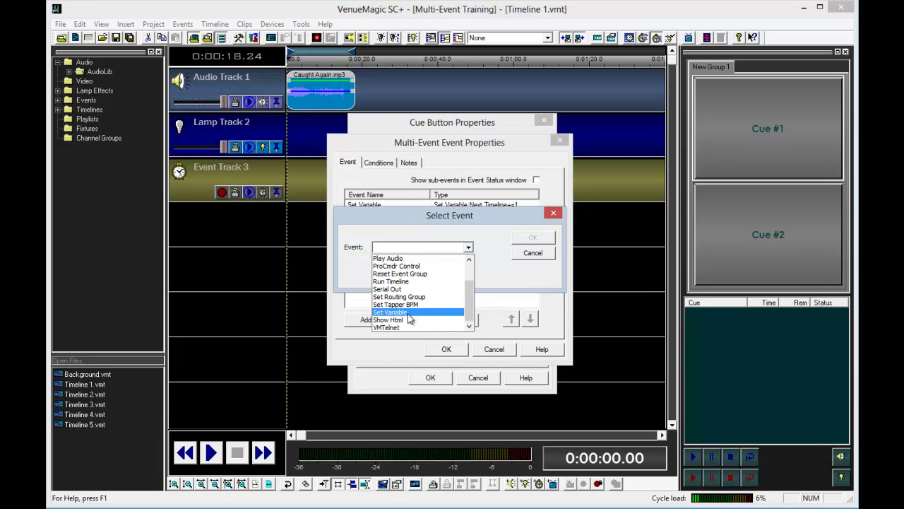
click(409, 318)
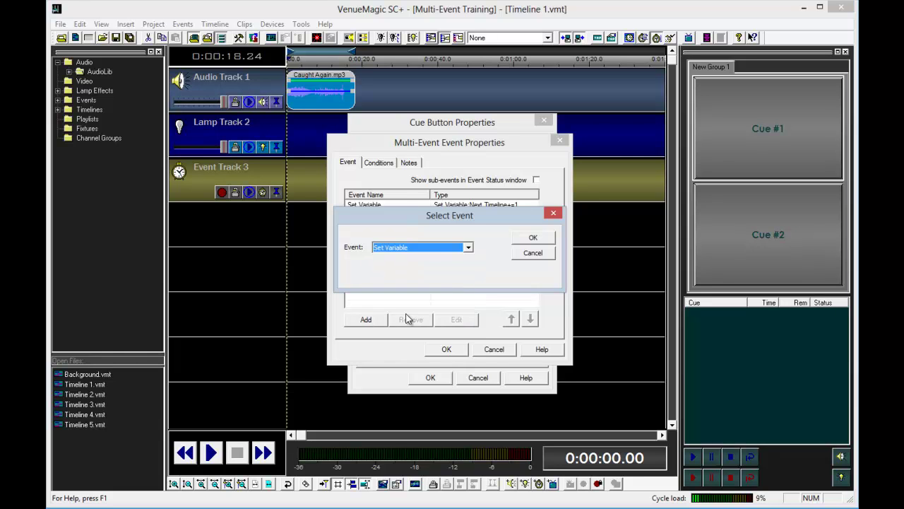
click(533, 239)
click(449, 182)
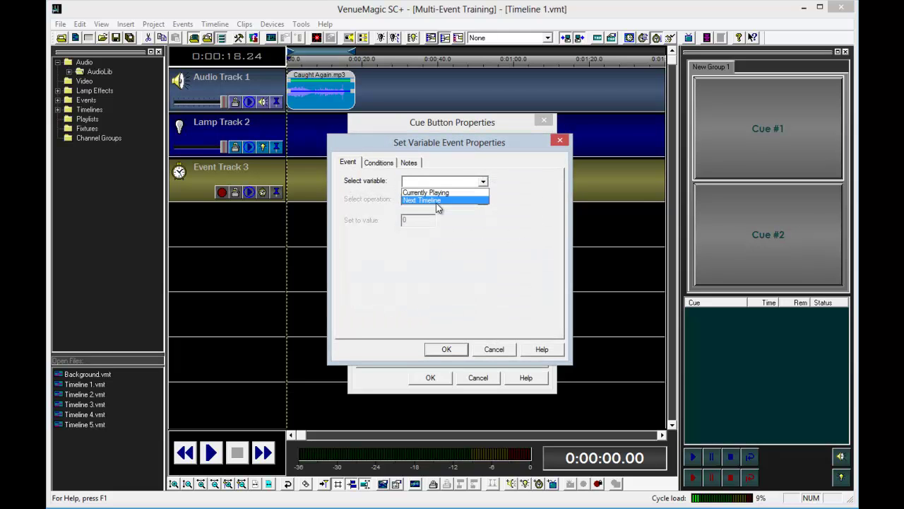
click(437, 200)
click(436, 200)
click(427, 210)
click(417, 220)
text(1)
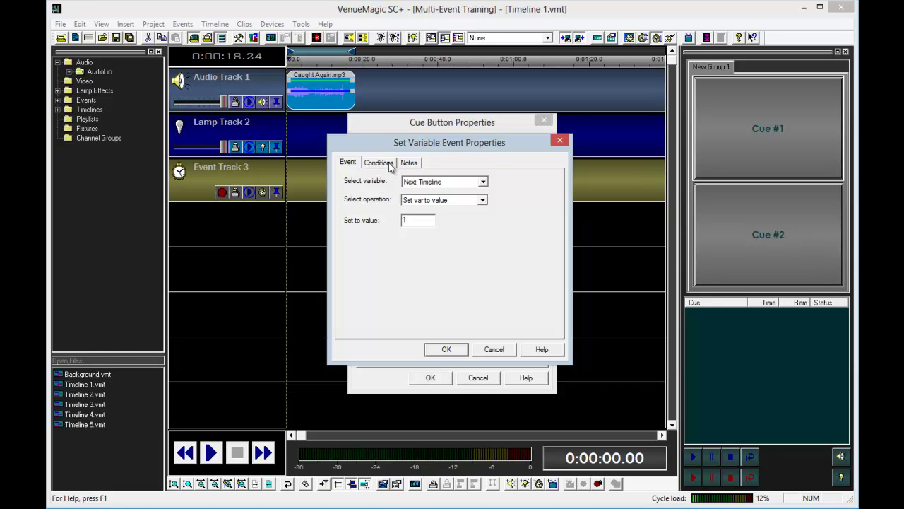
Step: Add an AND condition to this Set Variable event requiring the Currently Playing variable to equal 0
click(380, 163)
click(535, 192)
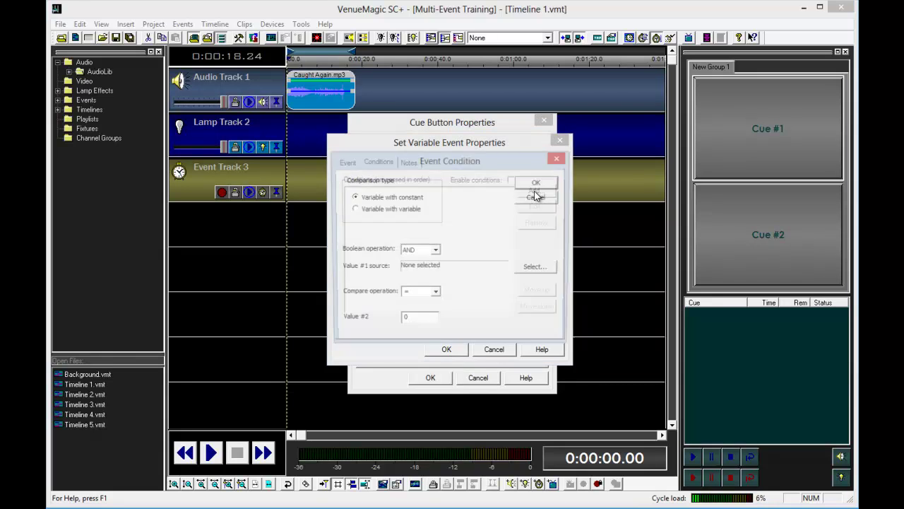
click(553, 269)
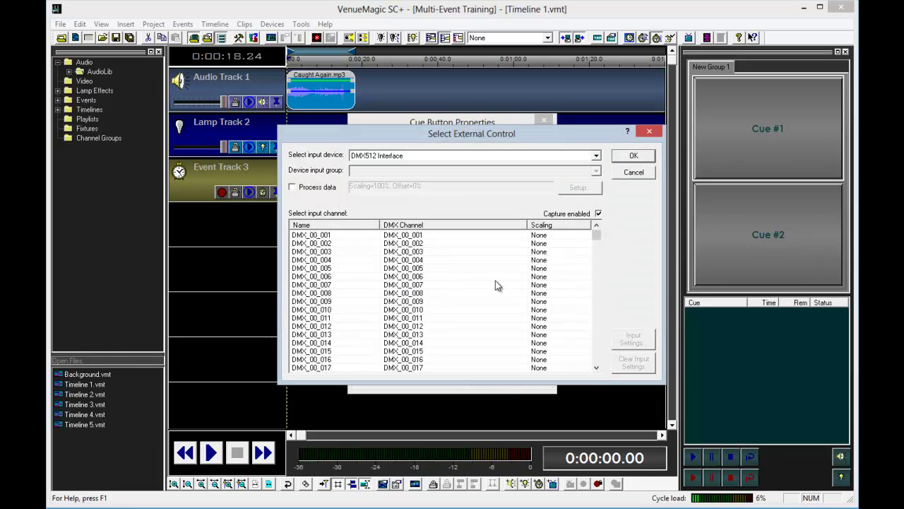
click(391, 157)
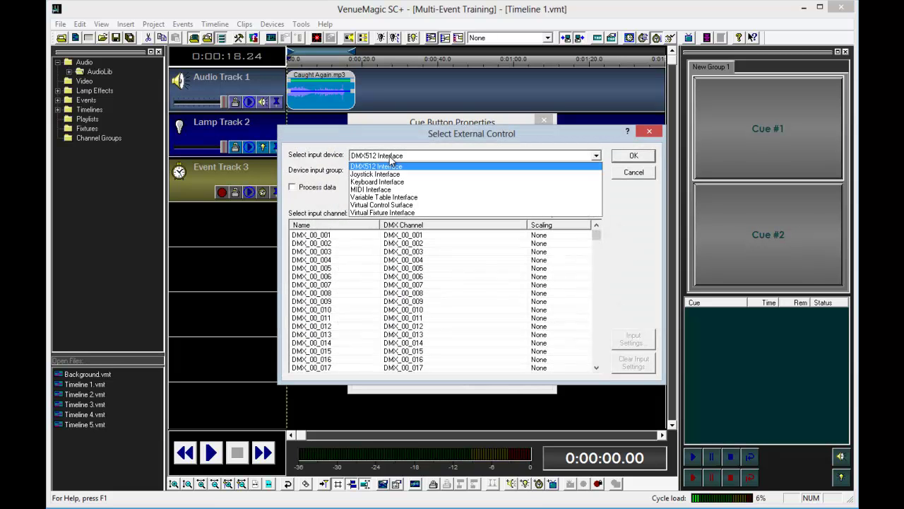
click(387, 199)
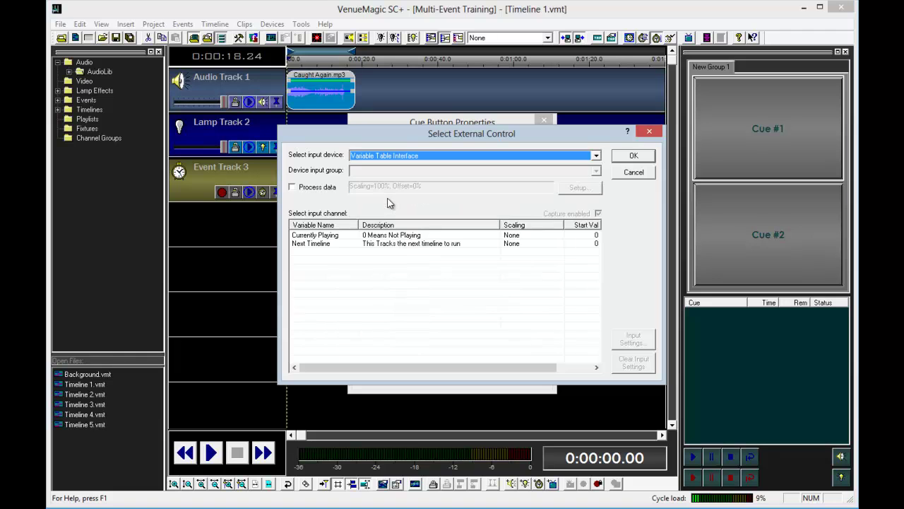
double_click(382, 236)
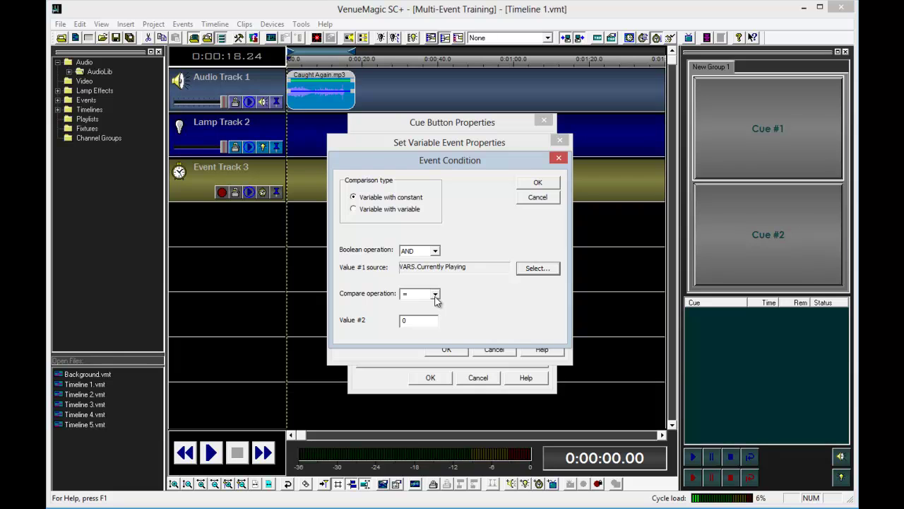
click(529, 185)
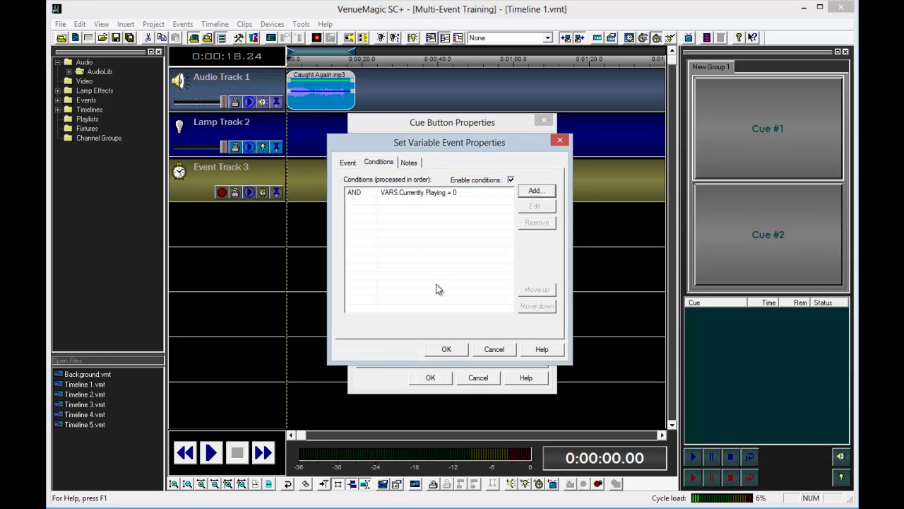
Step: Add a second AND condition to the Set Variable event requiring Next Timeline > 5, and accept the event
click(354, 163)
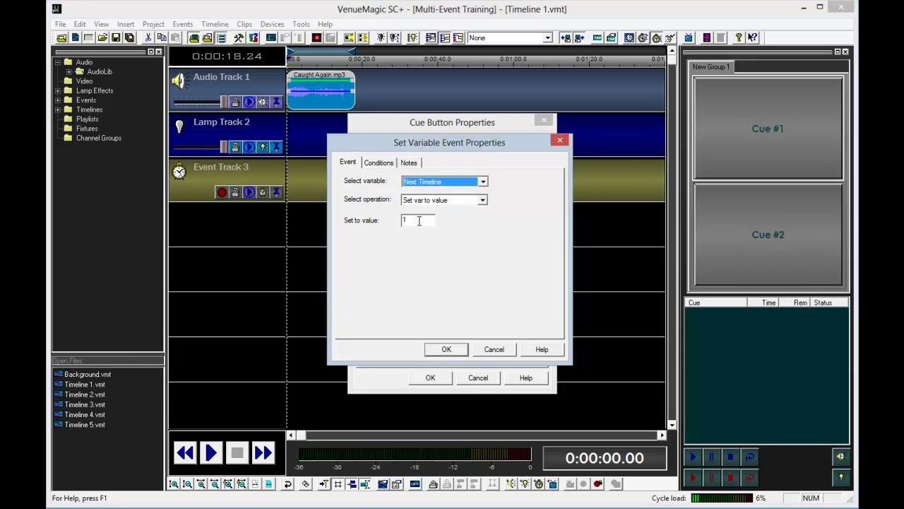
click(378, 163)
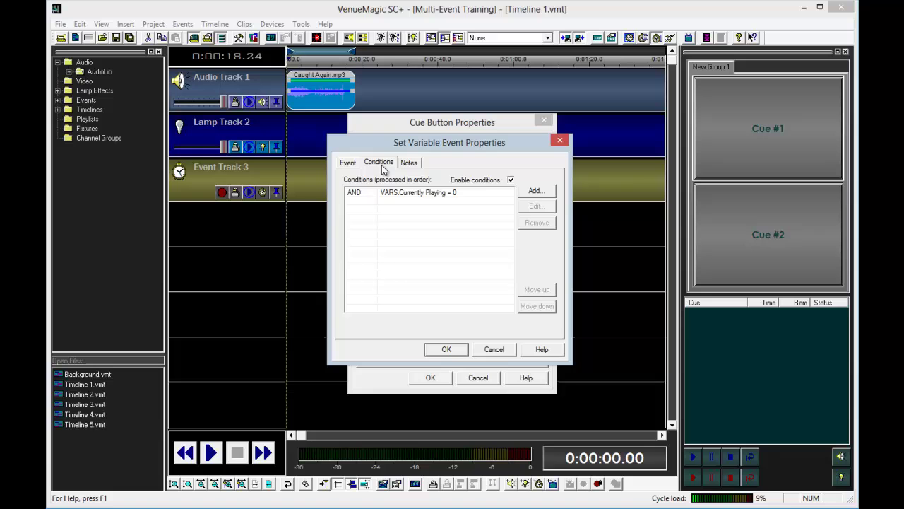
click(535, 194)
click(539, 269)
double_click(426, 244)
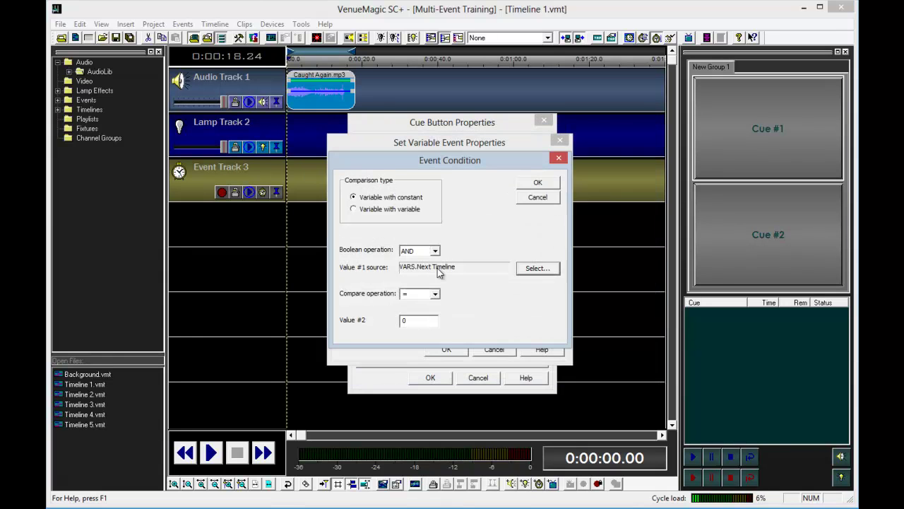
click(436, 293)
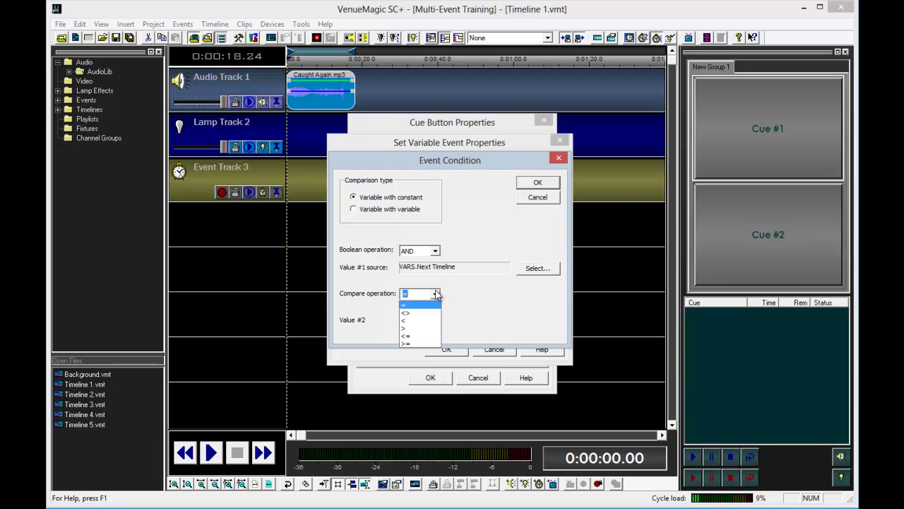
click(422, 328)
key(Tab)
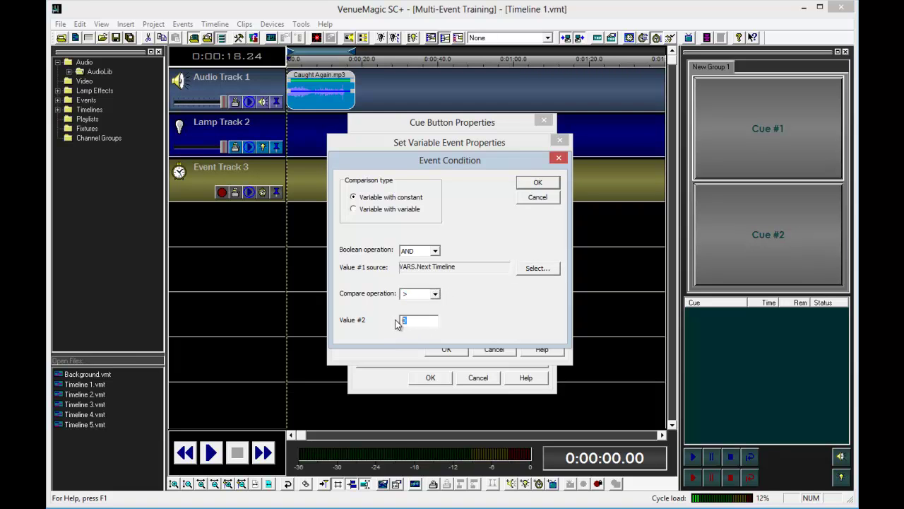
click(538, 183)
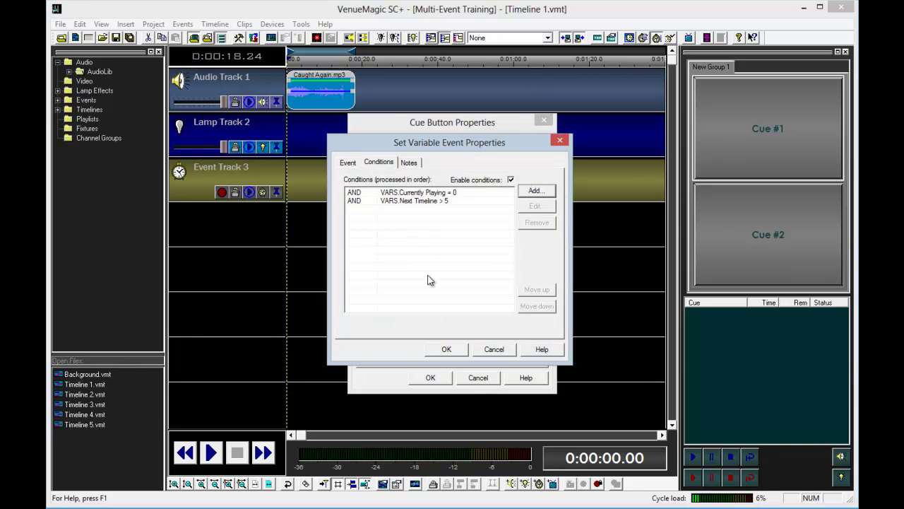
click(447, 350)
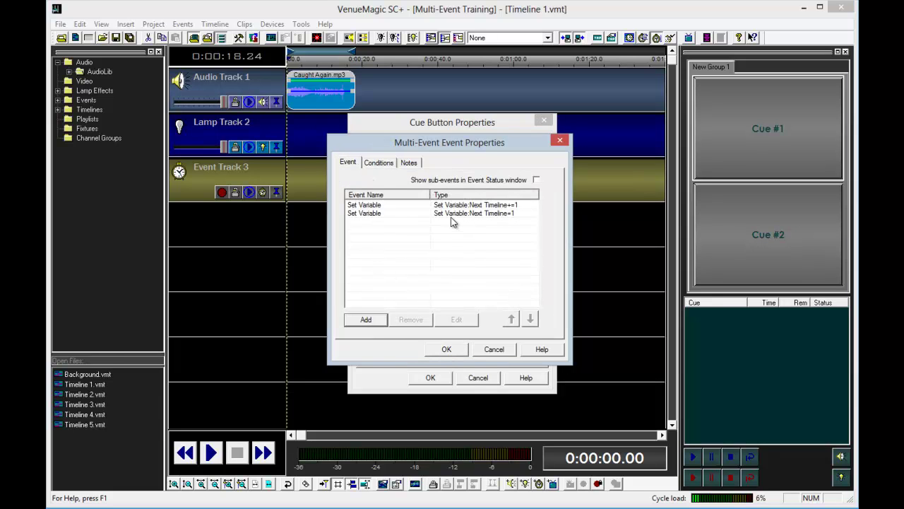
Step: Accept the Multi-Event's sub-events without adding conditions to it, and apply the Cue #1 button properties
click(386, 164)
click(350, 164)
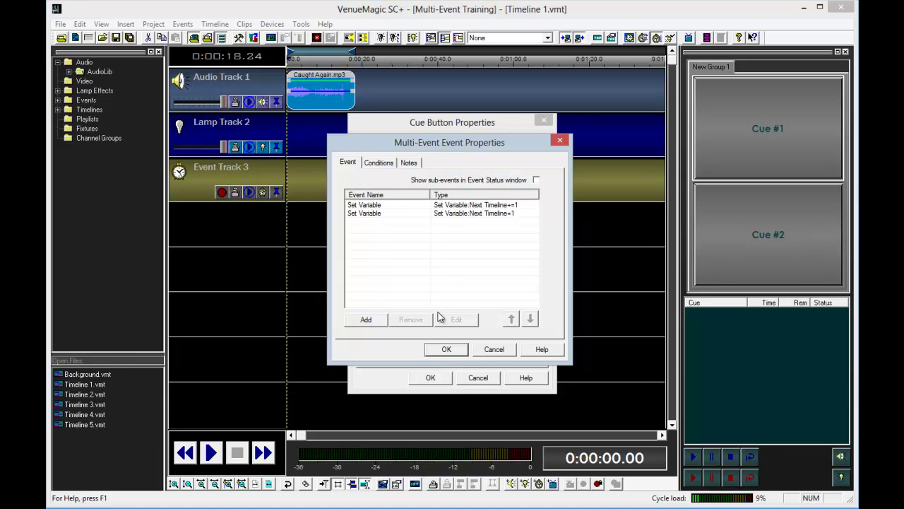
click(451, 351)
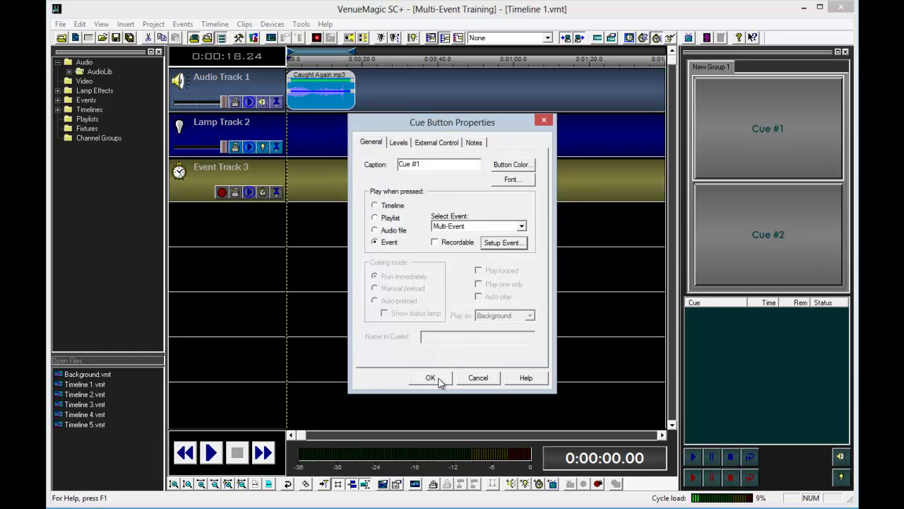
click(431, 377)
Step: Open Watch Inputs and add the Currently Playing and Next Timeline variables to the watch list
click(301, 24)
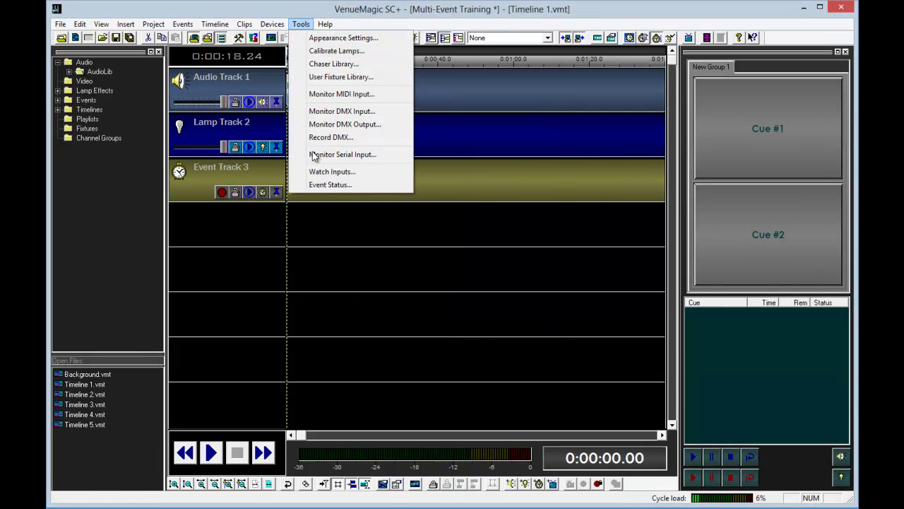
click(322, 173)
drag(550, 172, 327, 131)
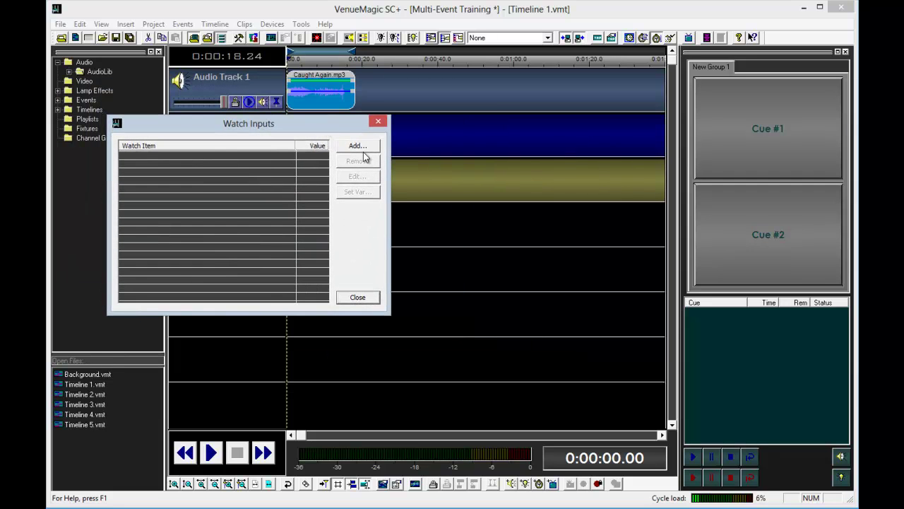
click(357, 147)
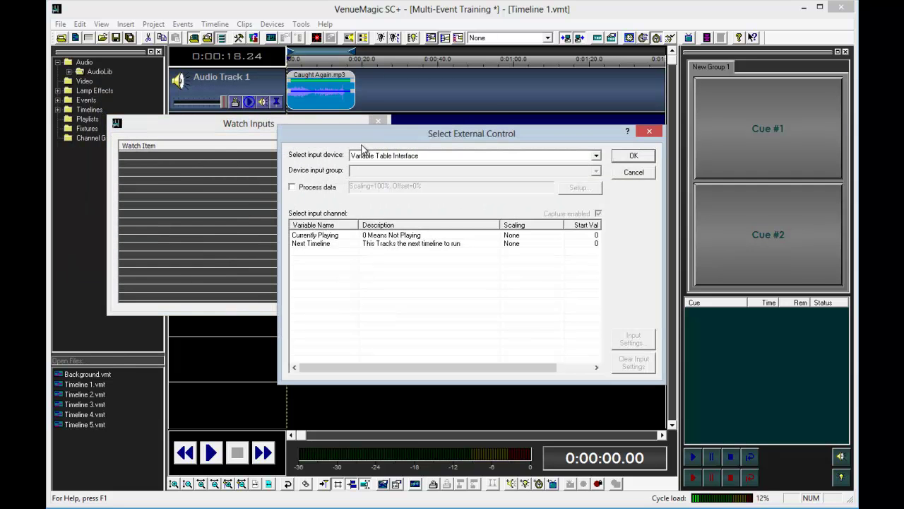
double_click(400, 235)
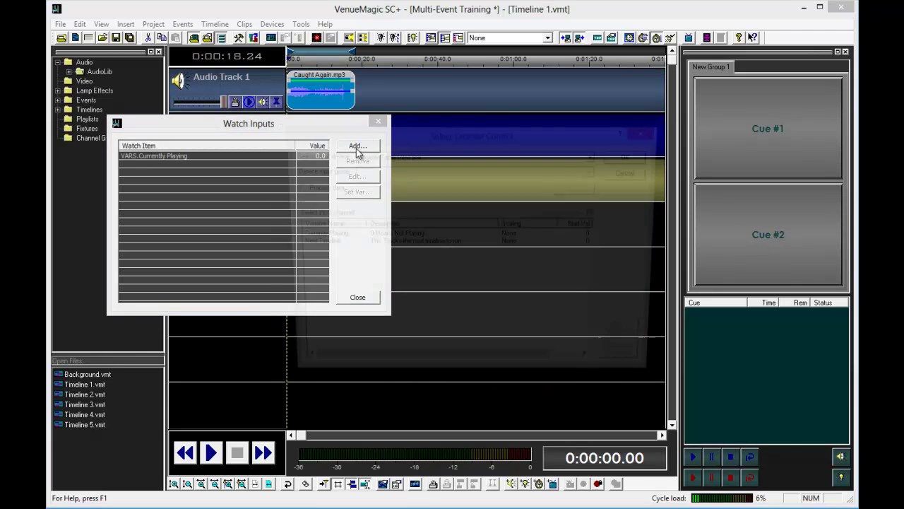
click(357, 147)
double_click(371, 244)
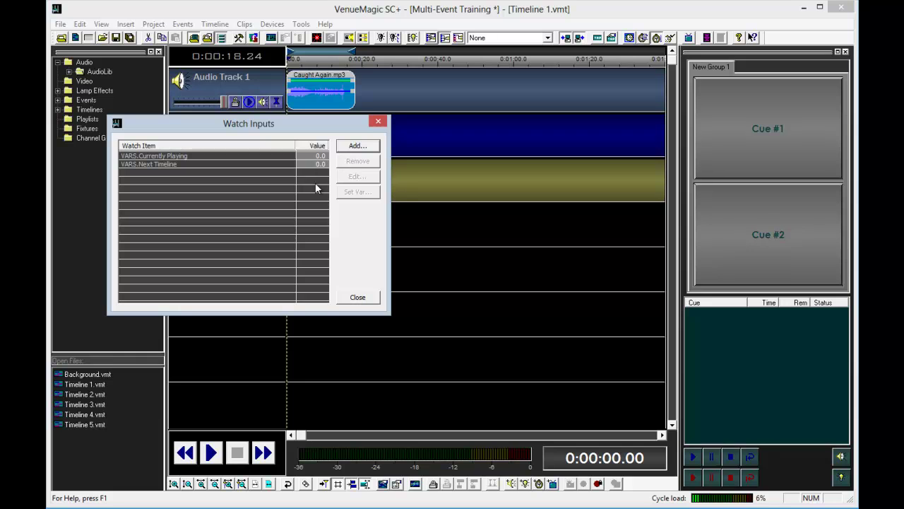
Step: Trigger Cue #1 repeatedly while watching the Next Timeline variable, and close the watch window
click(752, 142)
click(751, 143)
click(752, 143)
click(751, 142)
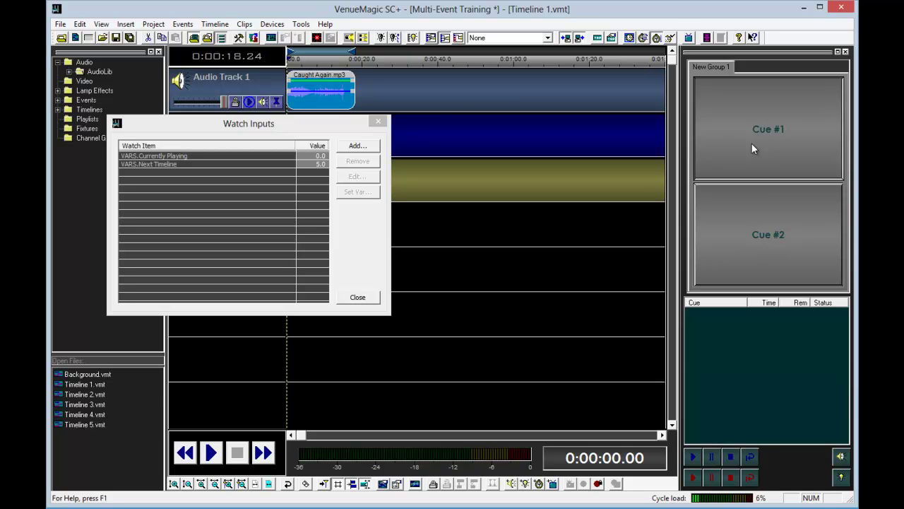
click(751, 142)
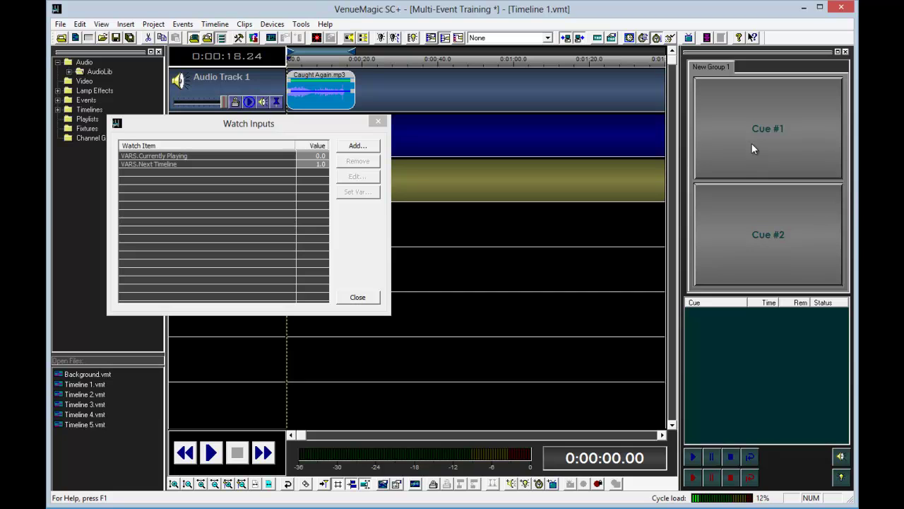
right_click(752, 144)
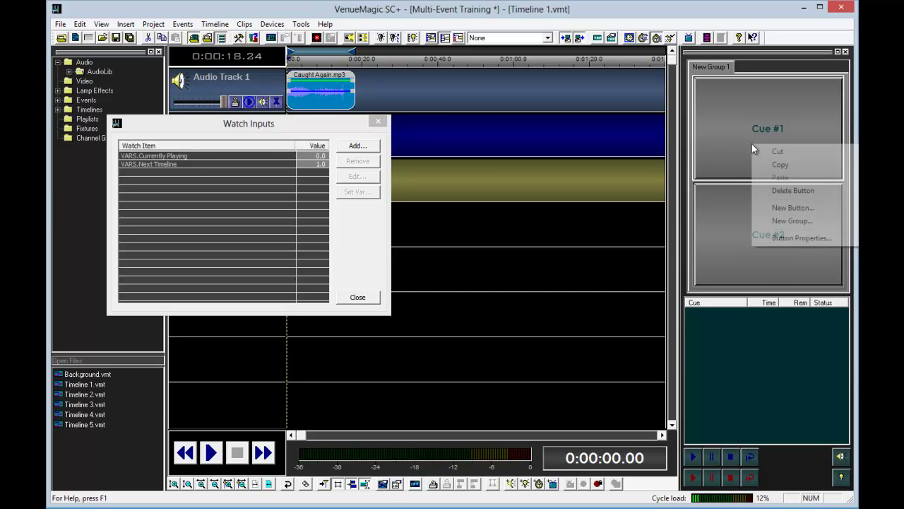
click(728, 374)
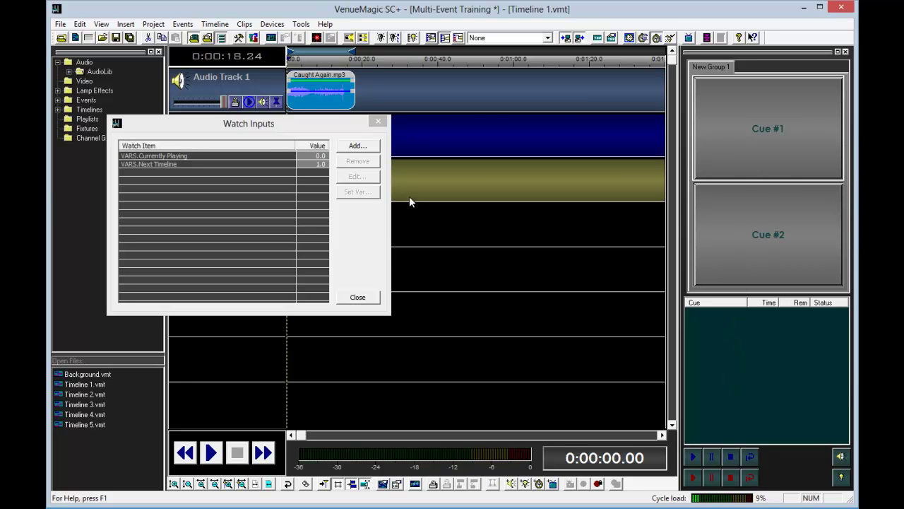
drag(343, 125, 544, 160)
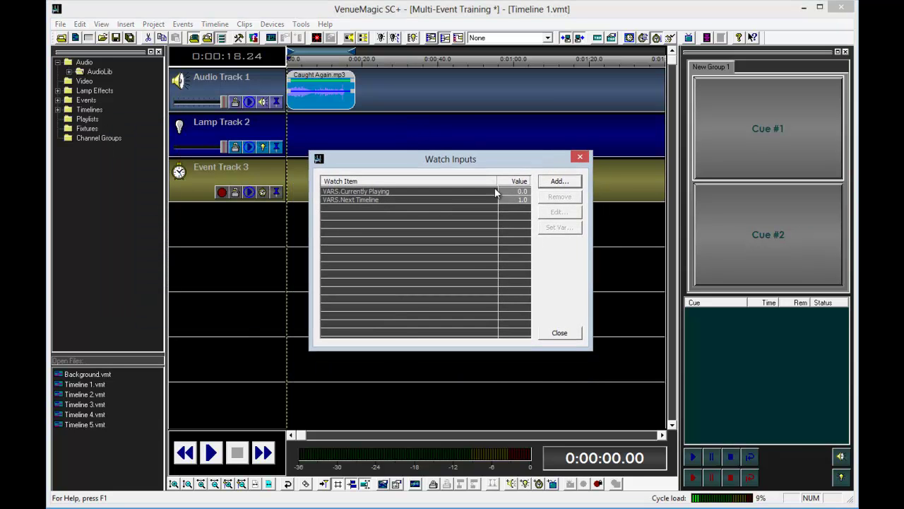
click(558, 332)
Step: Place a Set Variable event at the very start of Event Track 3 in Timeline 1
click(81, 386)
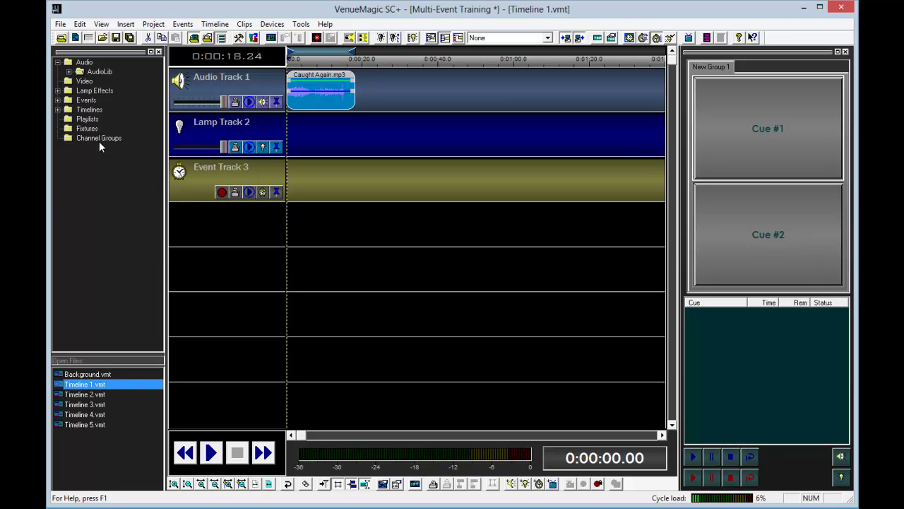
click(57, 99)
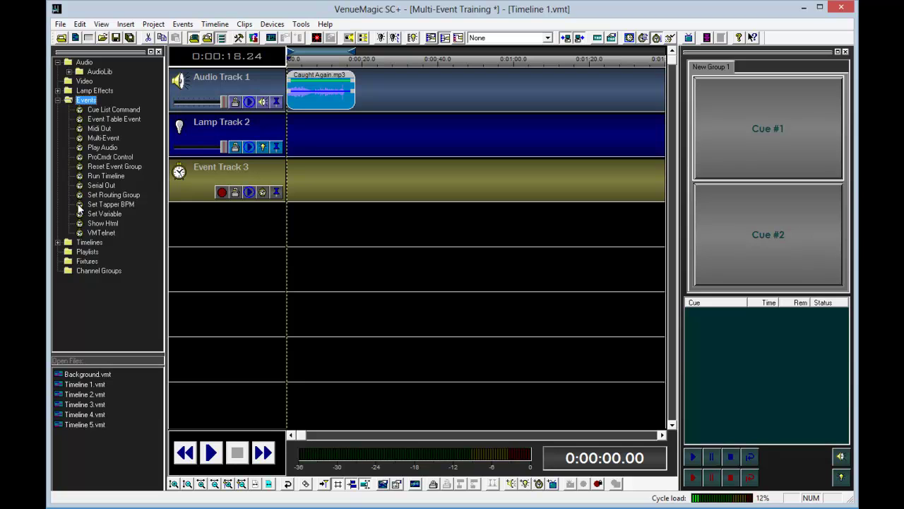
mouse_move(82, 214)
mouse_down()
mouse_move(199, 208)
mouse_move(306, 159)
mouse_move(284, 178)
mouse_up()
click(288, 178)
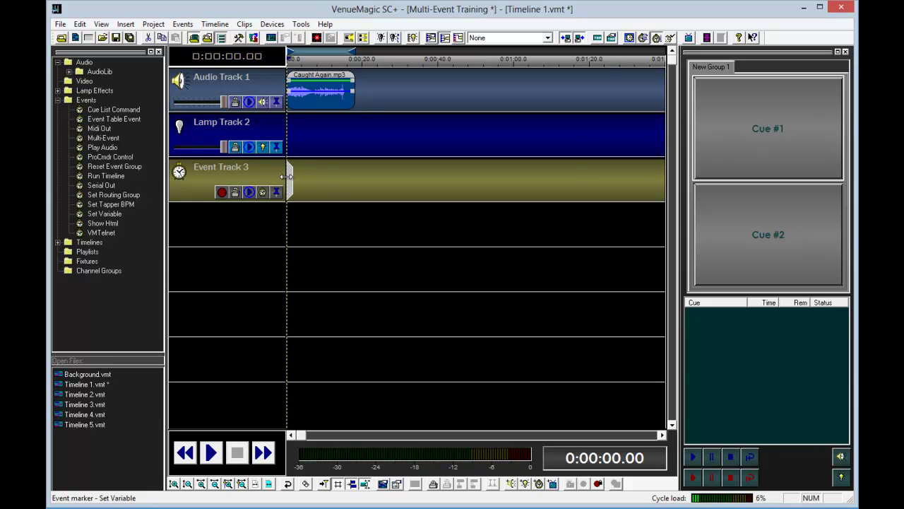
Step: Configure the Set Variable event at the start of Event Track 3 to set Currently Playing to the value 1
double_click(290, 185)
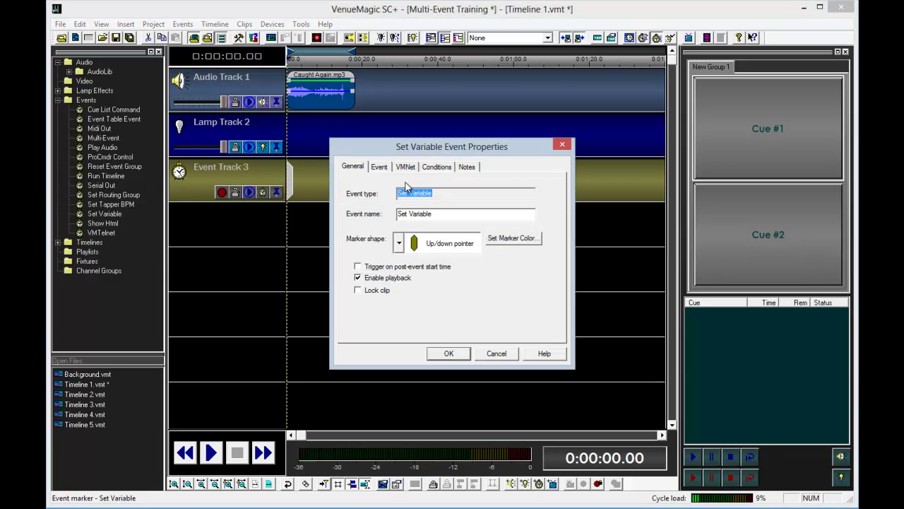
click(382, 166)
click(417, 185)
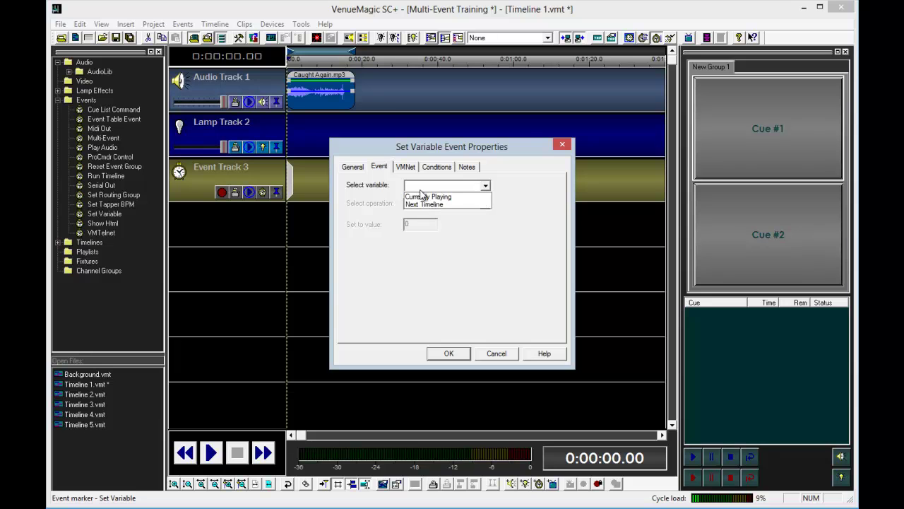
click(421, 195)
double_click(414, 226)
text(1)
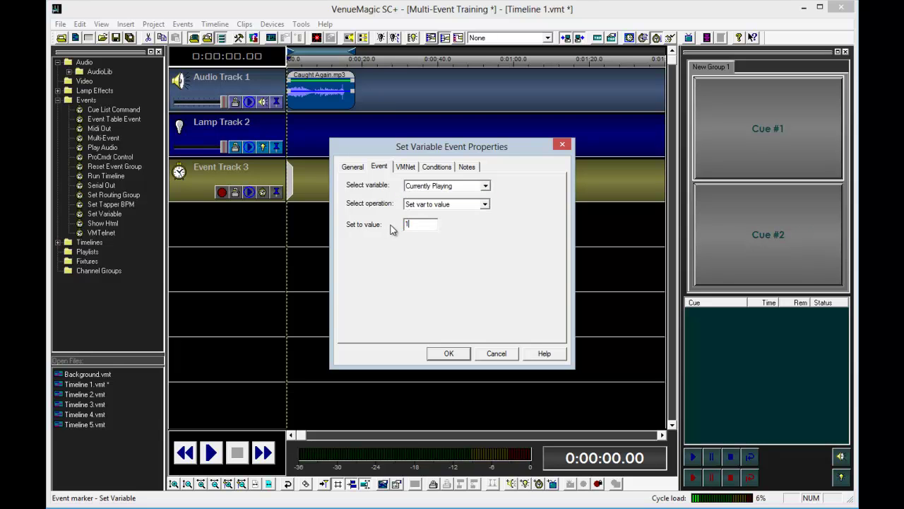
click(445, 354)
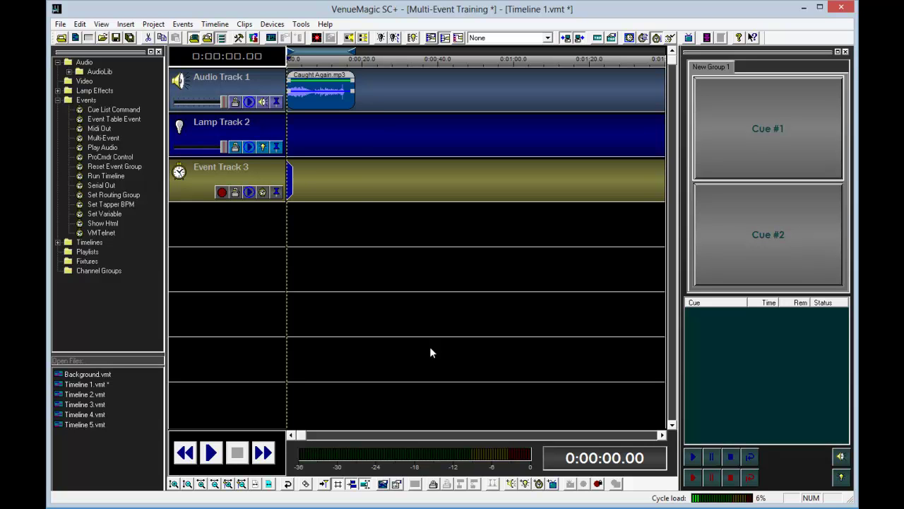
Step: Add a Run Timeline event on Event Track 3 at the audio clip's end that plays the Background timeline looped as Foreground 1
drag(81, 177, 347, 189)
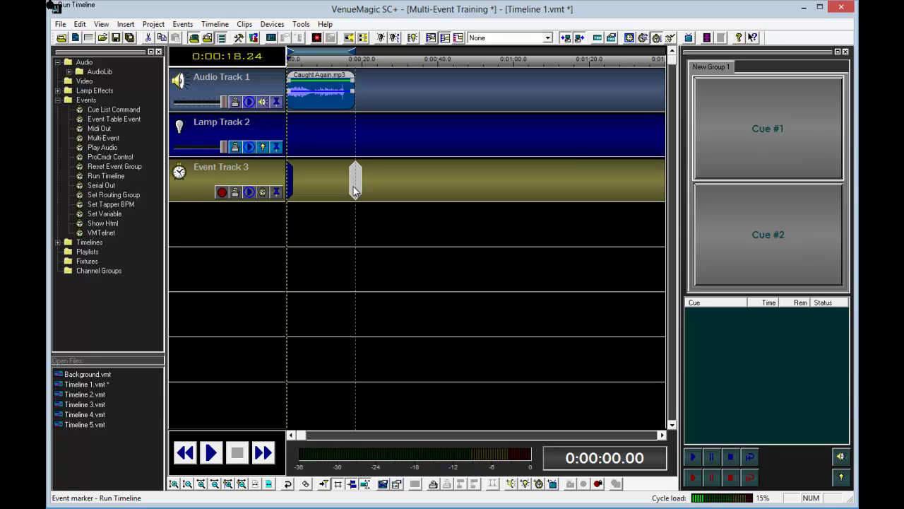
double_click(354, 185)
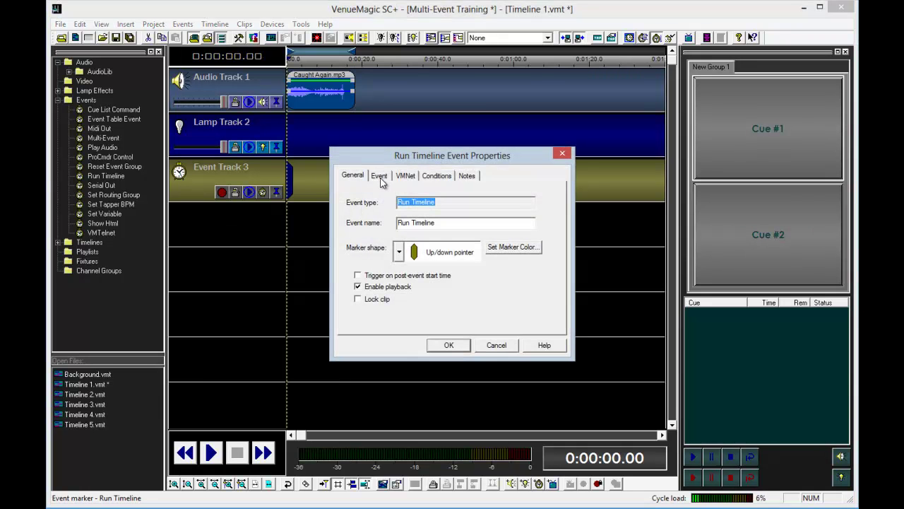
click(379, 175)
click(429, 195)
click(429, 215)
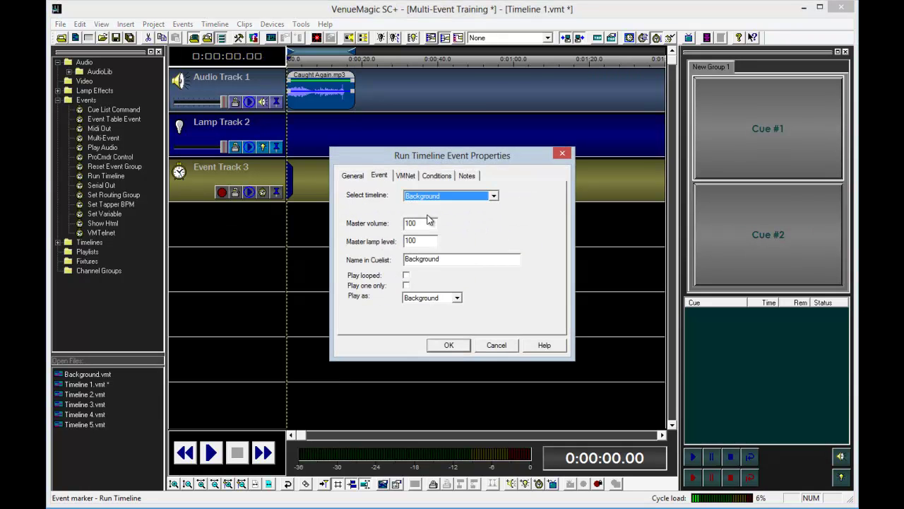
click(406, 276)
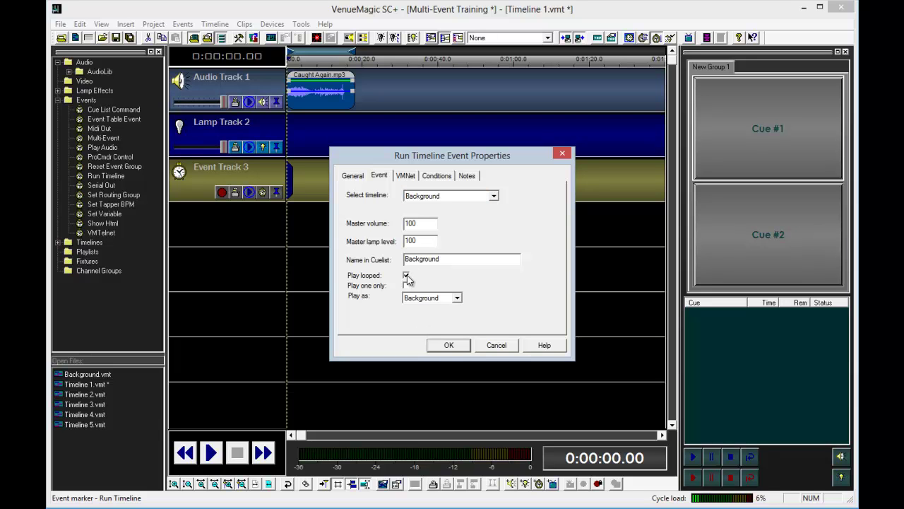
click(443, 299)
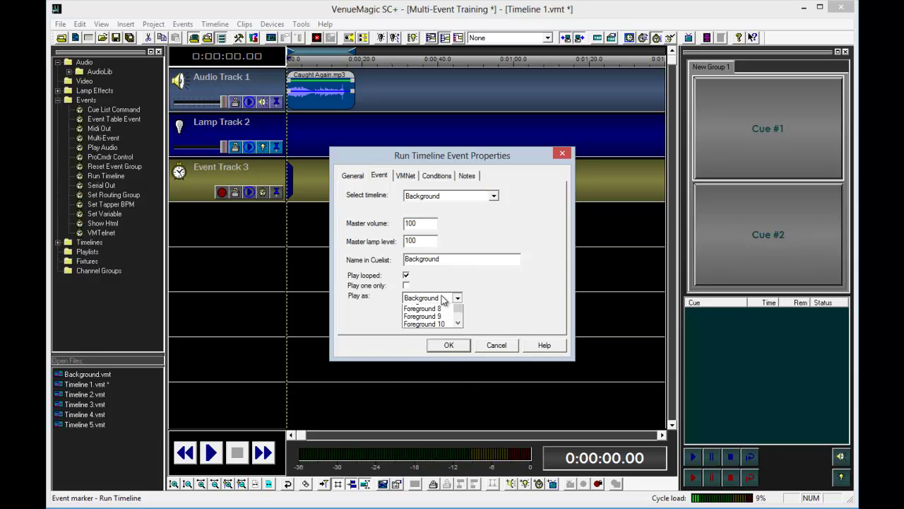
click(438, 316)
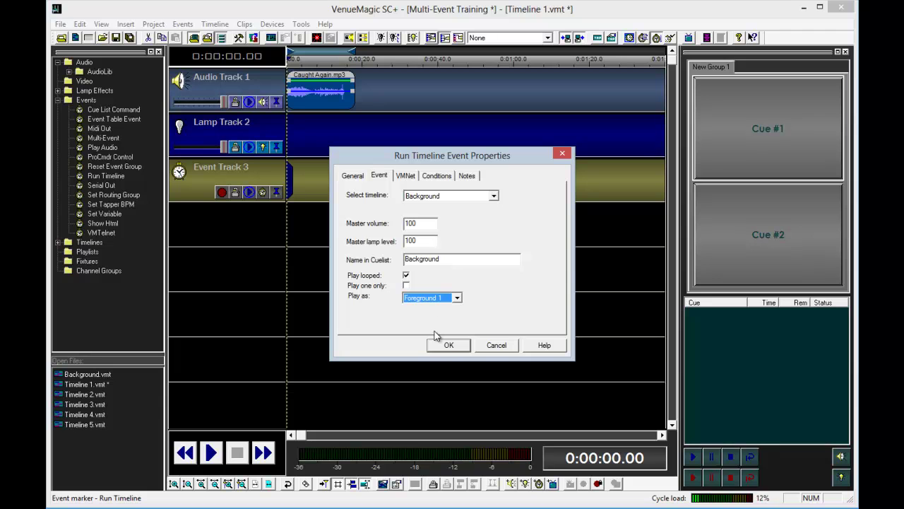
click(446, 346)
click(447, 349)
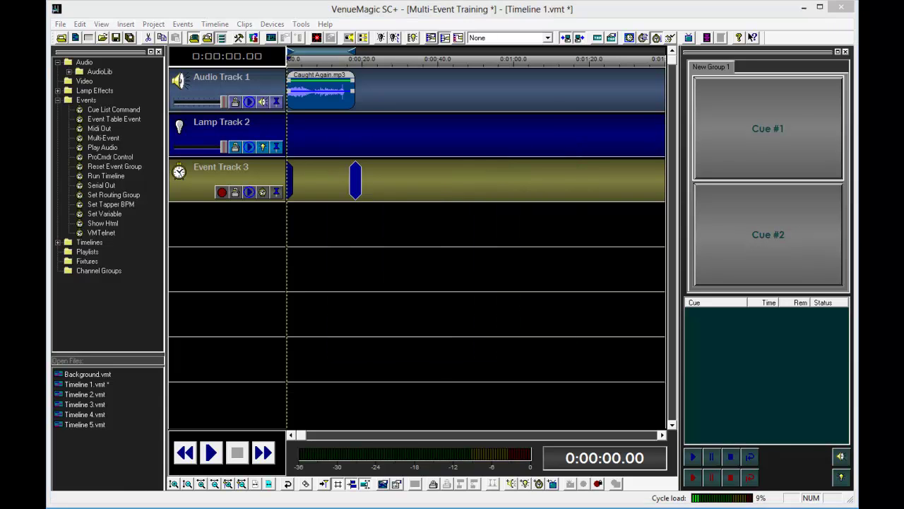
Step: Switch to Notepad to review the one-button kiosk requirements, and return to VenueMagic
key(alt+Tab)
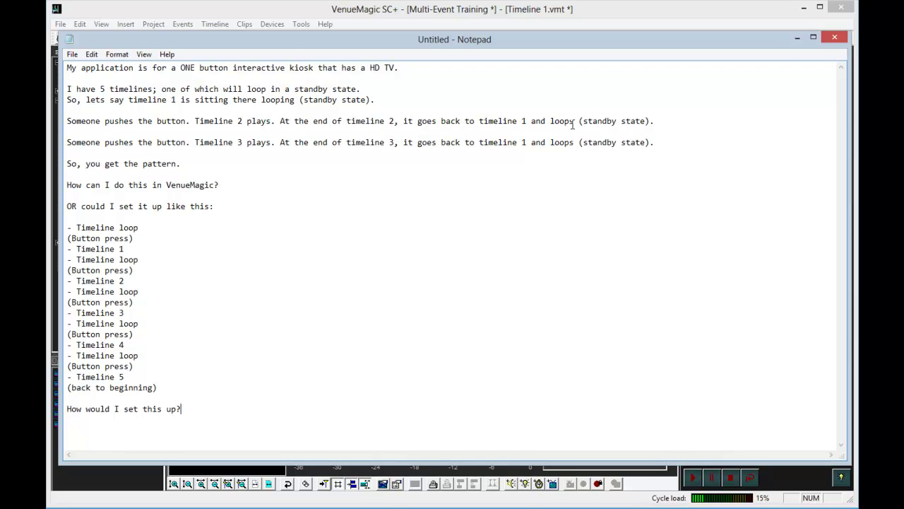
click(701, 7)
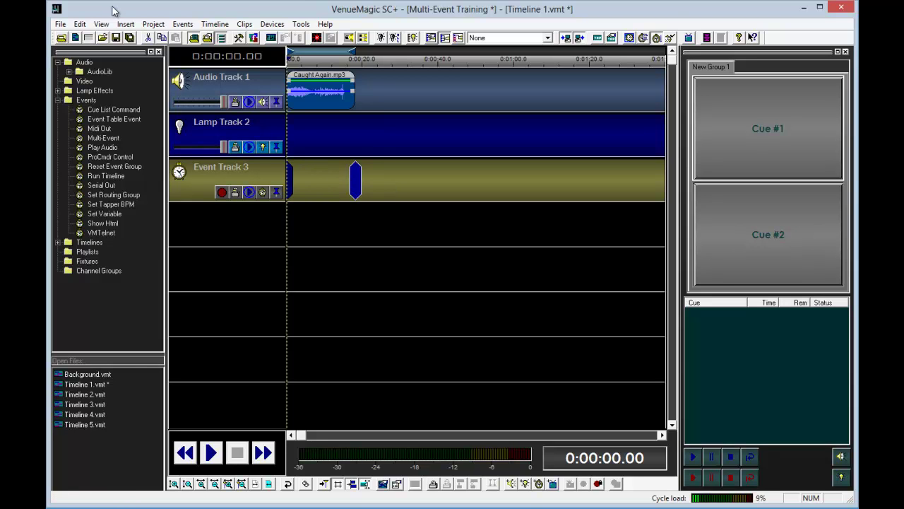
Step: Save all files and copy Timeline 1's two events to Timeline 2's Event Track 3, placing them at the start and at the audio clip's end
click(130, 37)
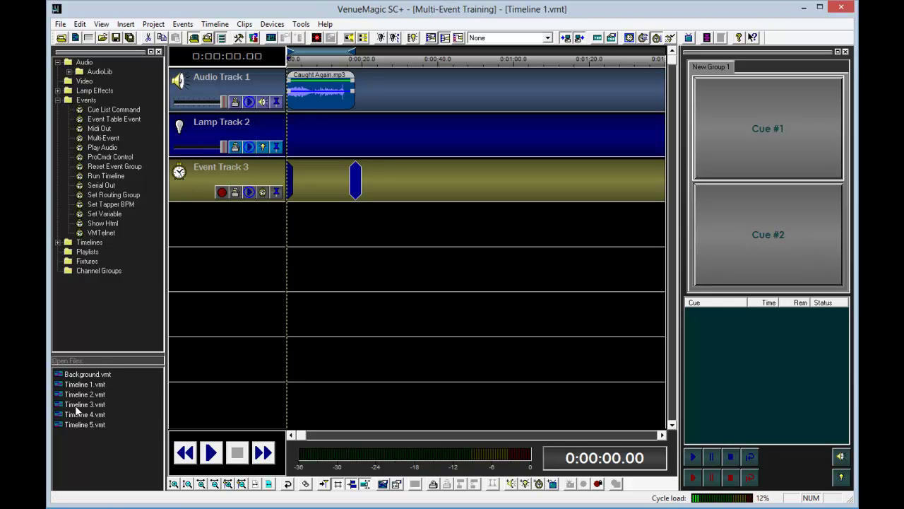
drag(380, 180, 226, 219)
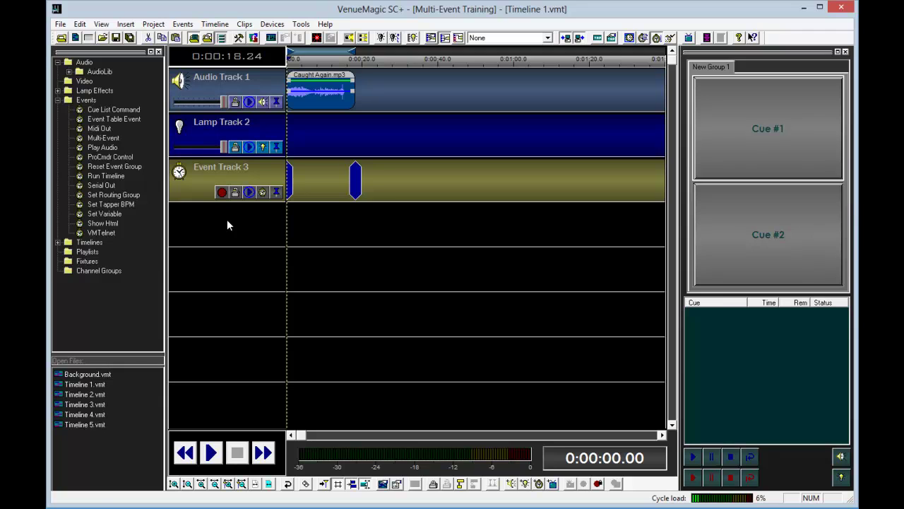
click(90, 394)
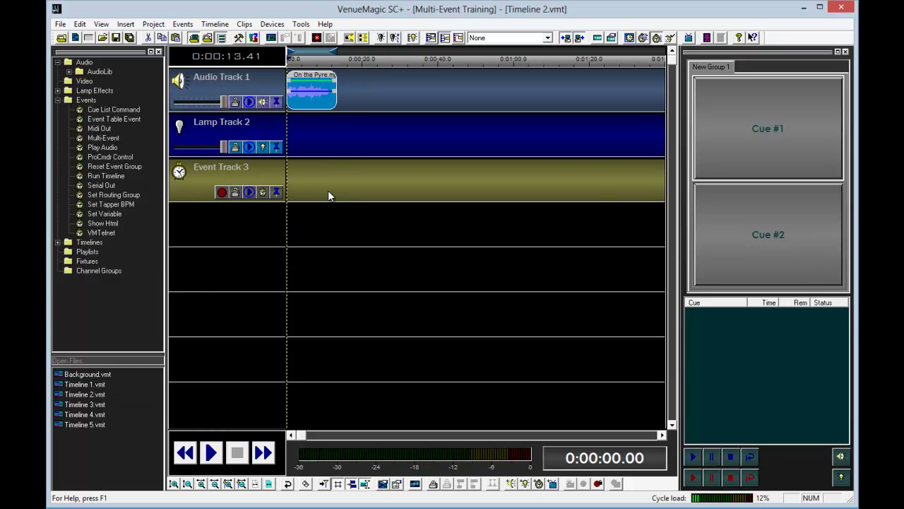
key(ctrl+v)
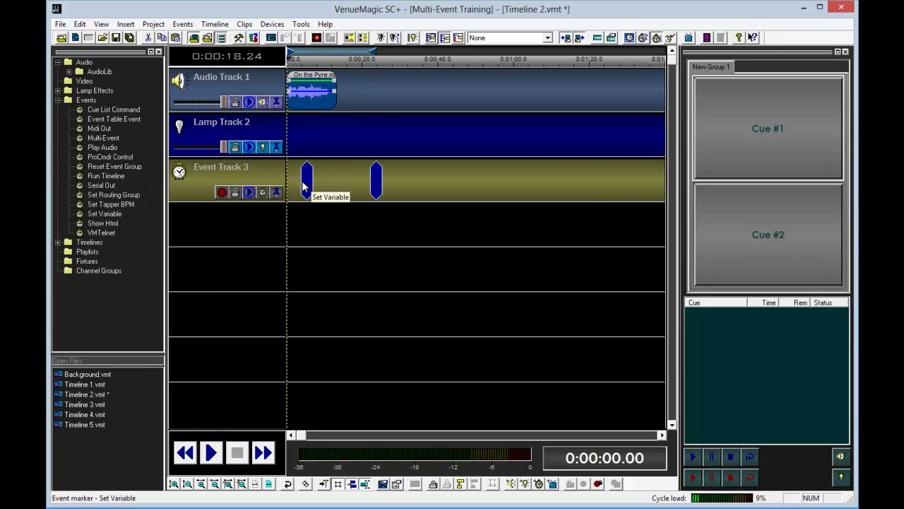
drag(303, 191, 284, 186)
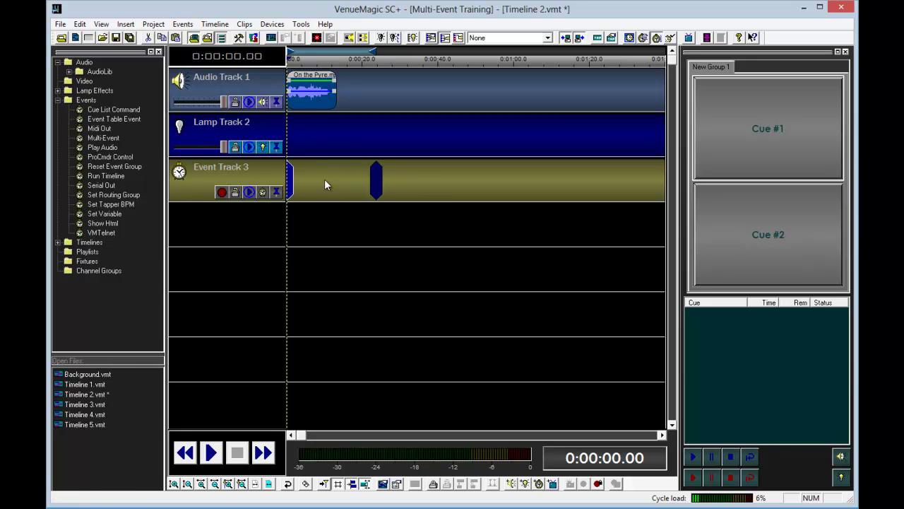
drag(373, 182, 337, 182)
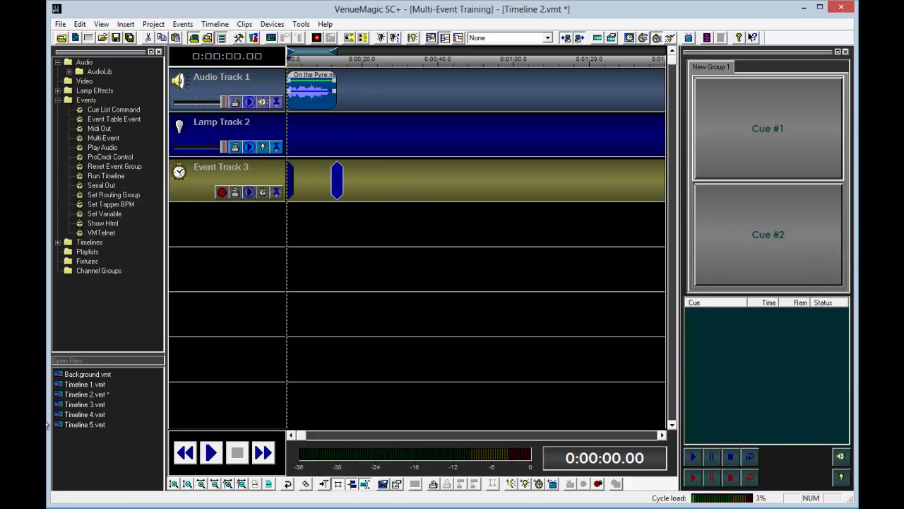
Step: Paste the copied events into Timeline 3's Event Track 3, with Set Variable at the start and Run Timeline at the audio clip's end
double_click(82, 406)
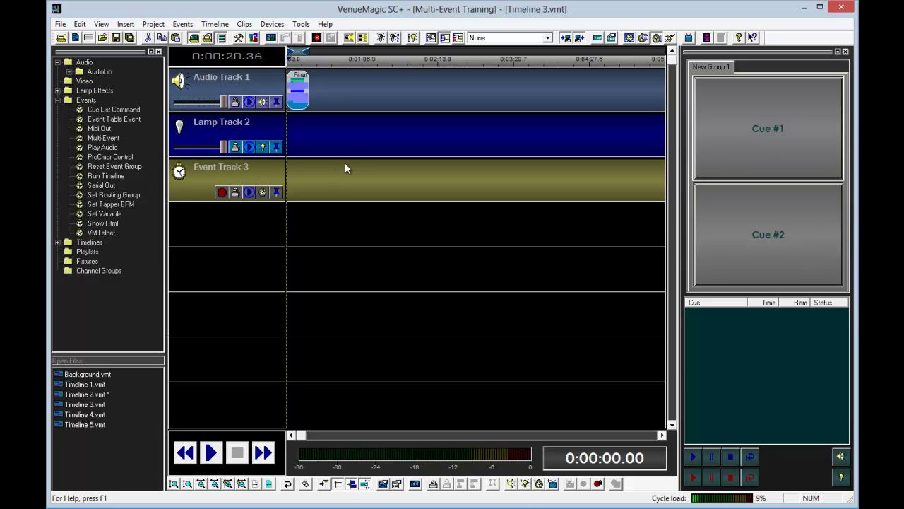
key(ctrl+v)
mouse_move(314, 185)
mouse_down()
mouse_move(284, 189)
mouse_move(308, 185)
mouse_up()
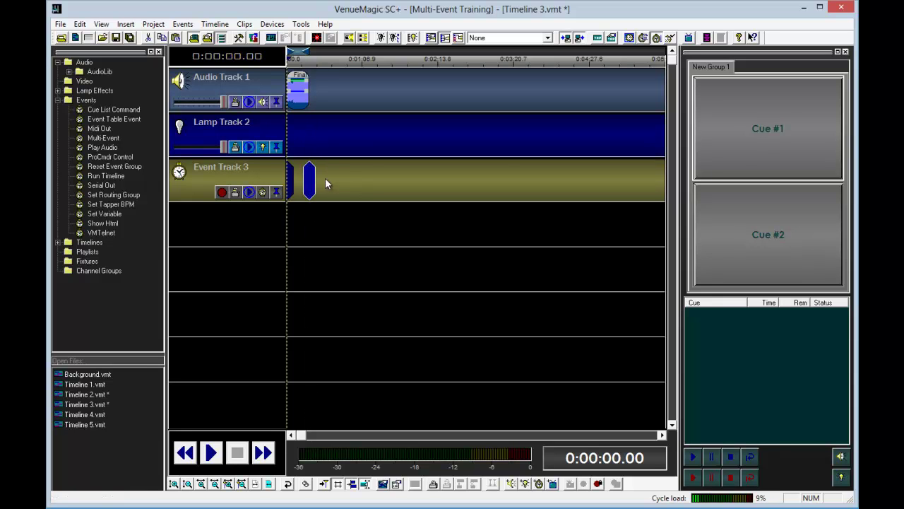
Step: Paste the copied events into Timeline 4's Event Track 3, aligning Set Variable with the start and Run Timeline with the clip's end
click(82, 415)
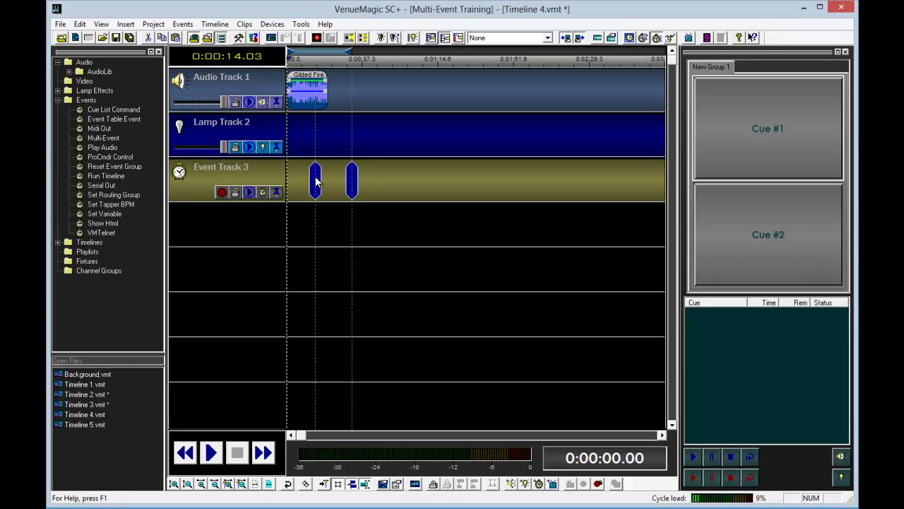
drag(315, 185, 270, 192)
mouse_move(351, 186)
mouse_down()
mouse_move(321, 187)
mouse_move(330, 186)
mouse_up()
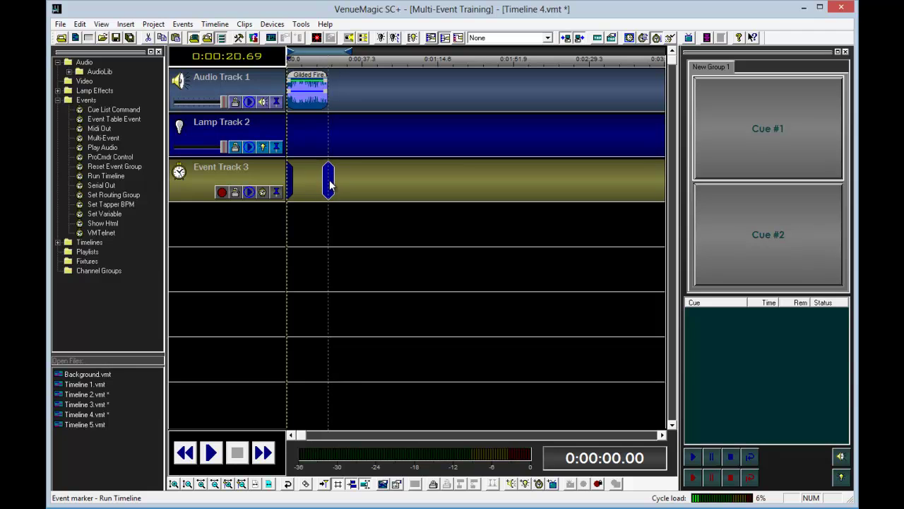
Step: Paste the copied events into Timeline 5's Event Track 3 and align them with the start and end of its audio clip
click(96, 424)
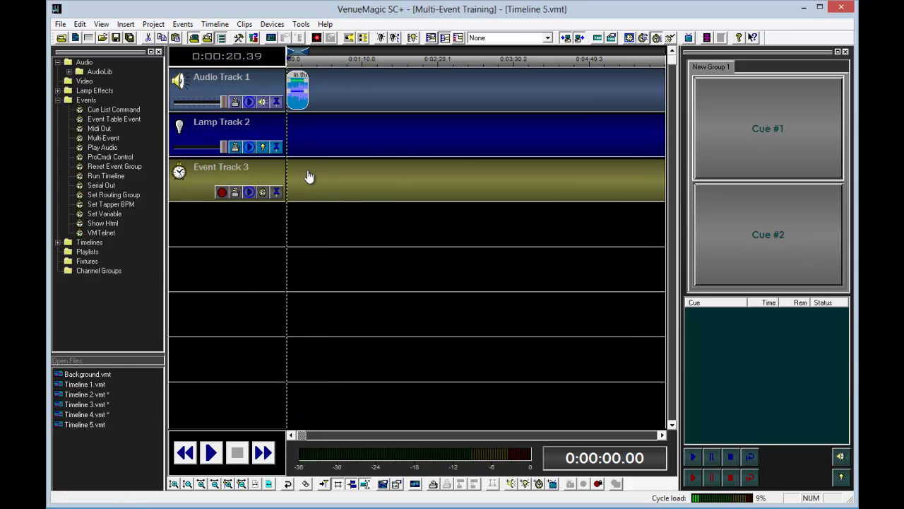
key(ctrl+v)
mouse_move(301, 176)
mouse_down()
mouse_move(274, 177)
mouse_move(309, 188)
mouse_up()
click(329, 188)
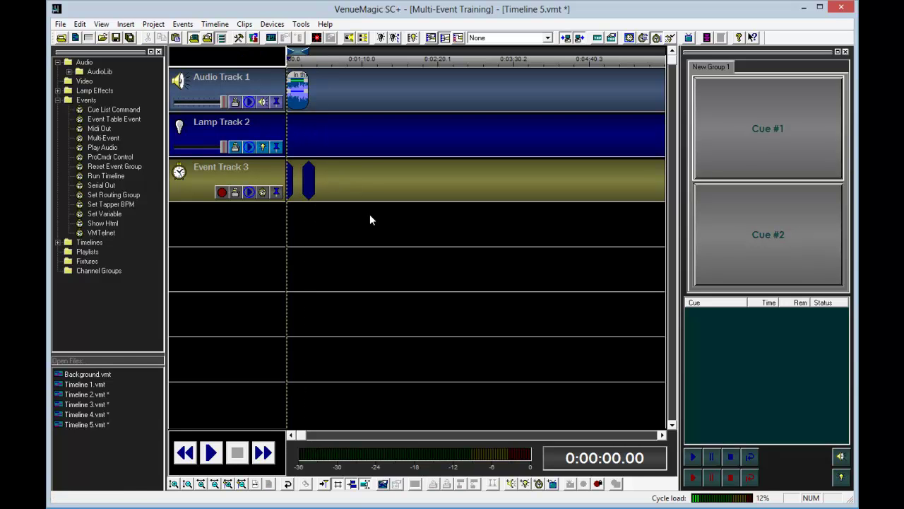
Step: Place a Set Variable event at the very start of Event Track 3 in the Background timeline
double_click(71, 375)
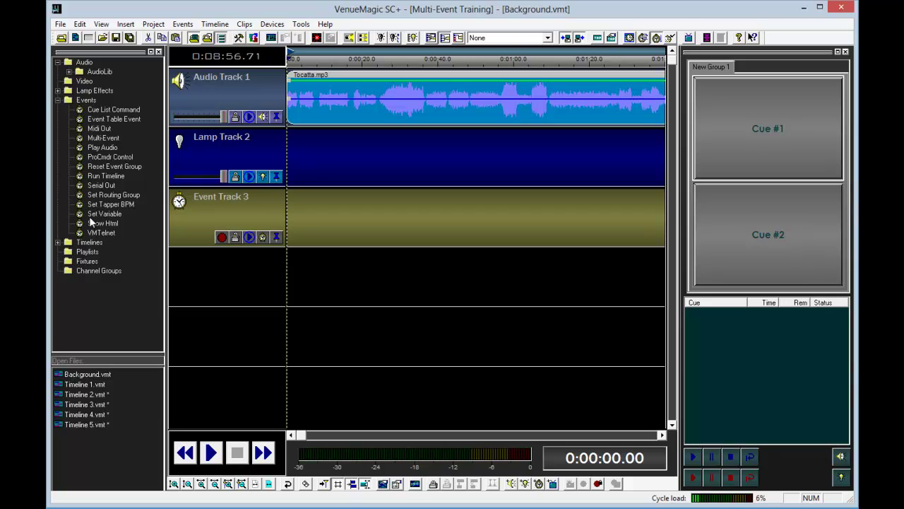
click(82, 216)
drag(82, 215, 295, 224)
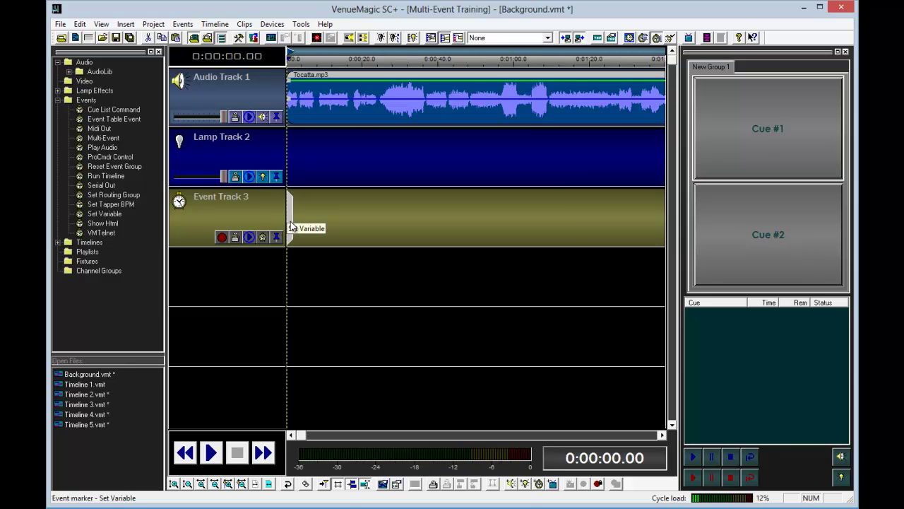
Step: Configure the Background timeline's Set Variable event to set Currently Playing to the value 0
double_click(289, 223)
click(376, 170)
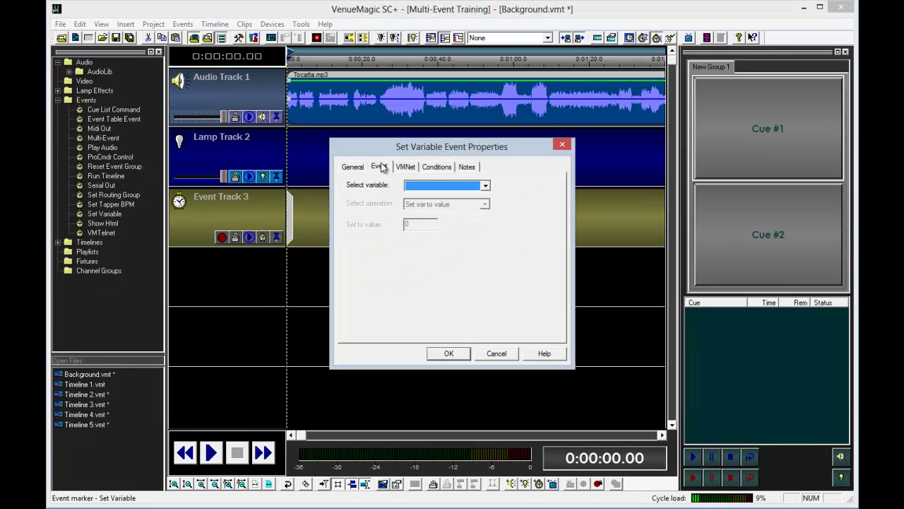
click(417, 186)
click(418, 196)
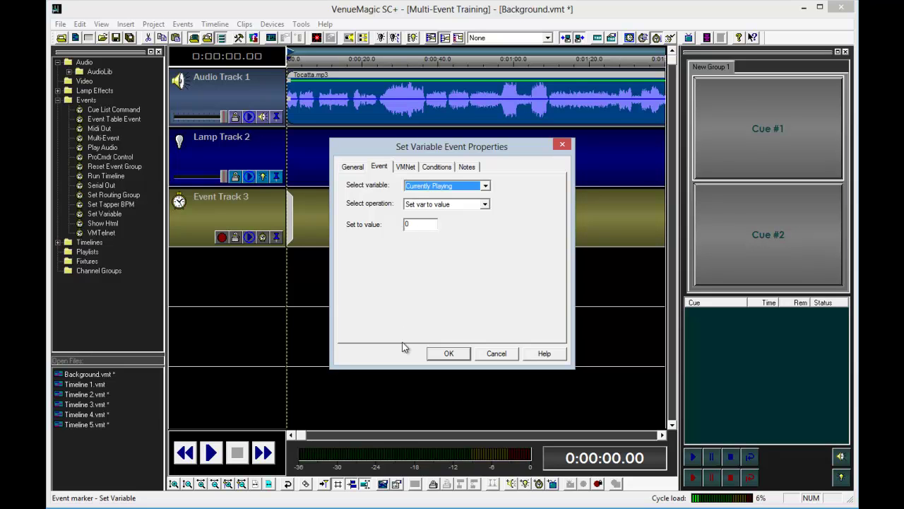
click(449, 352)
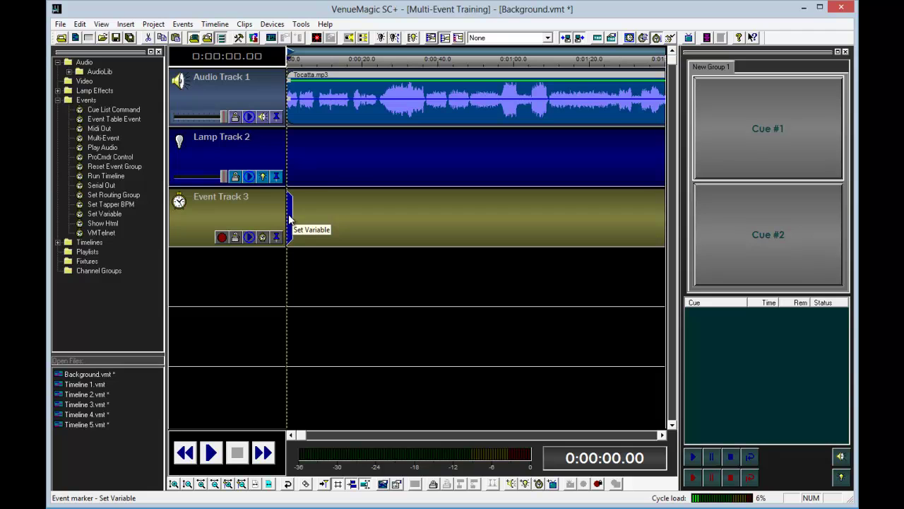
Step: Review Timeline 1's events, return to the Background timeline, and save all open files
double_click(73, 385)
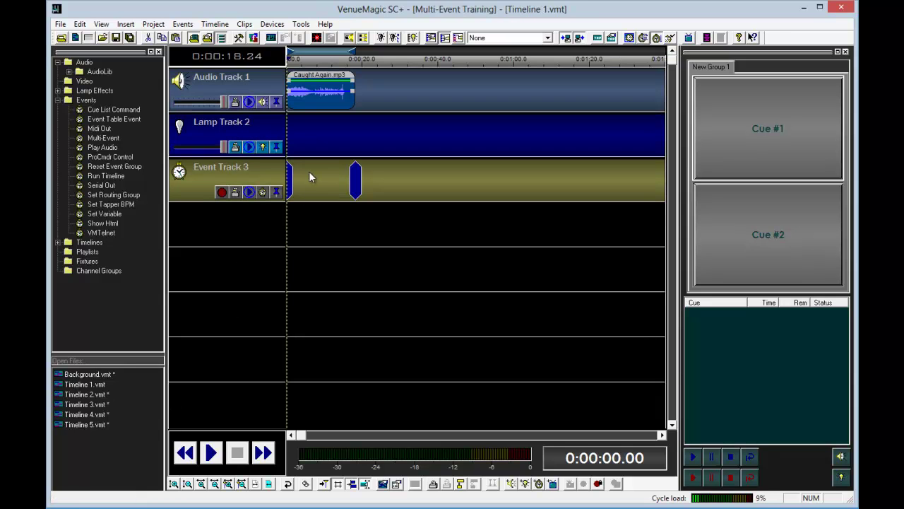
double_click(104, 375)
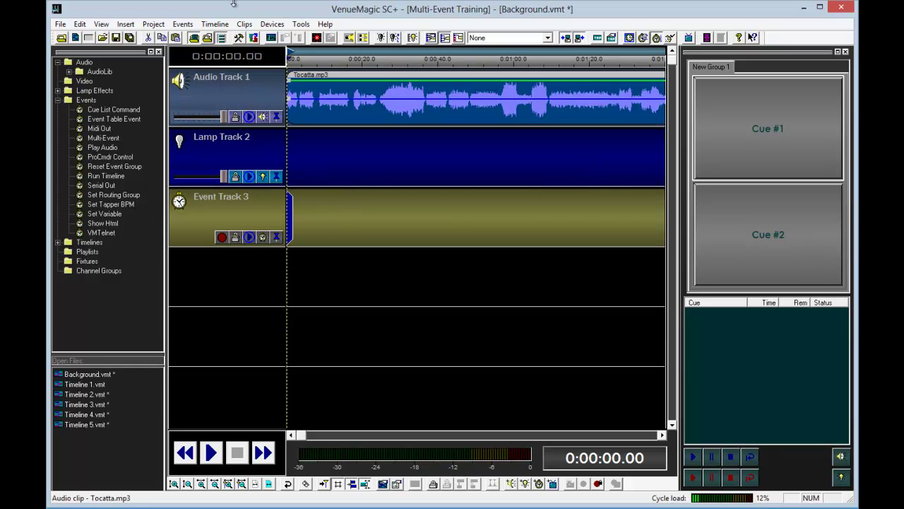
click(129, 38)
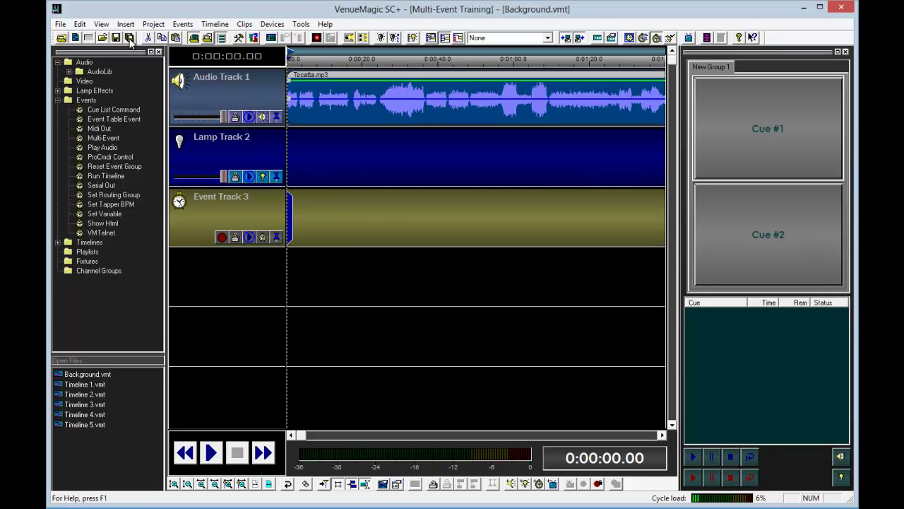
Step: Open the properties of the Cue #1 button and set its caption to "Run Timelines"
right_click(777, 128)
click(816, 217)
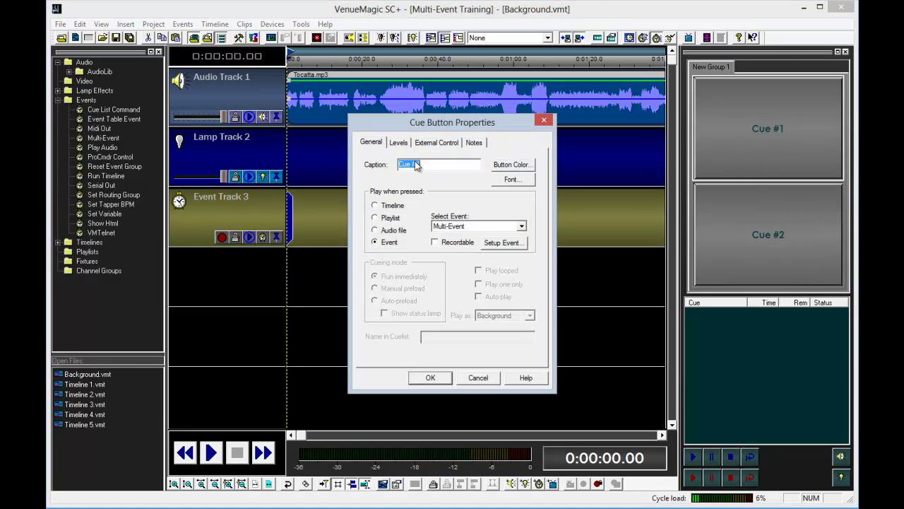
text(Run Timelines)
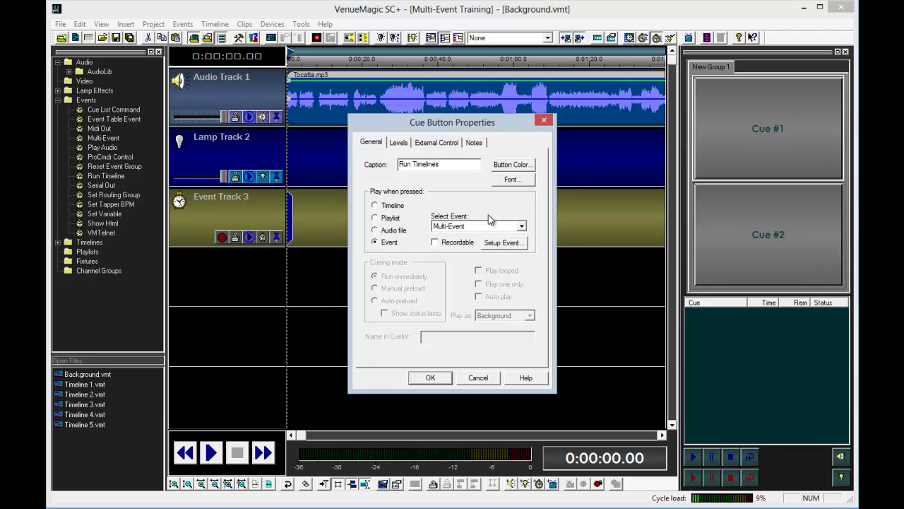
Step: Add a Run Timeline sub-event to the button's Multi-Event that plays the Background timeline looped as Foreground 1
click(499, 242)
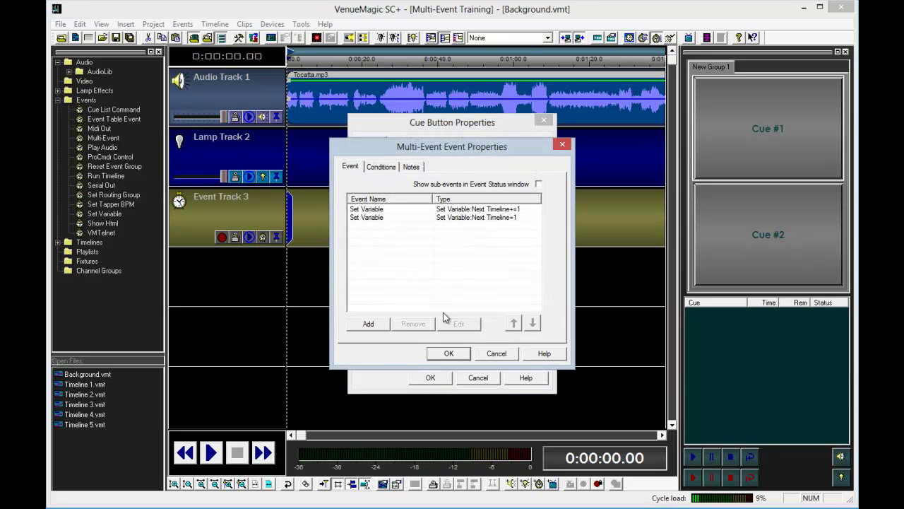
click(368, 323)
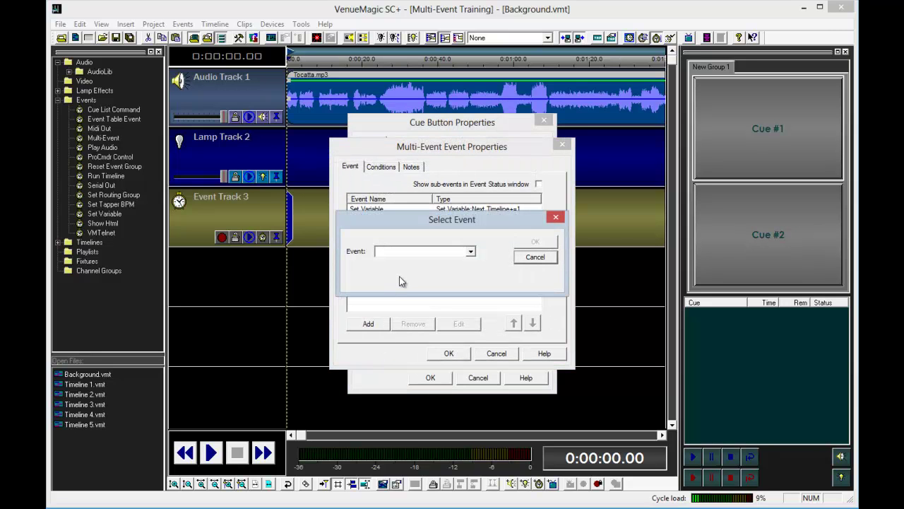
click(405, 253)
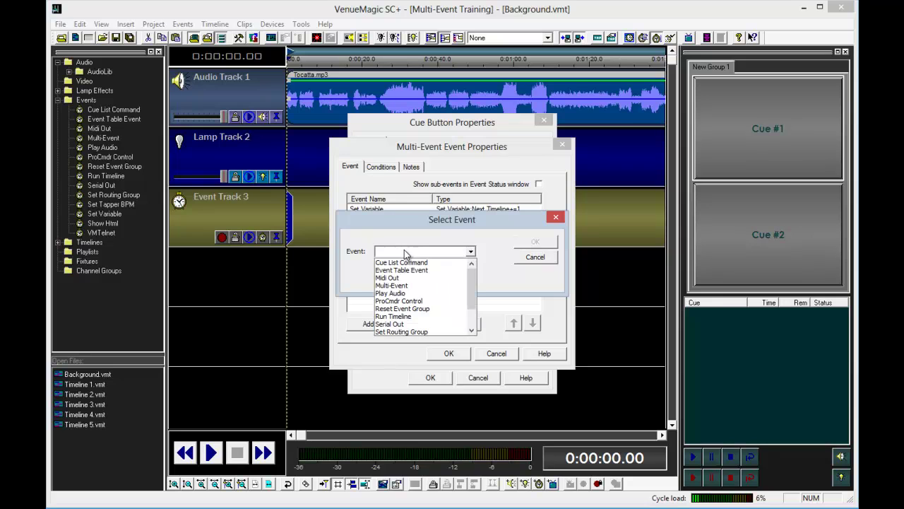
click(402, 318)
click(535, 242)
click(456, 196)
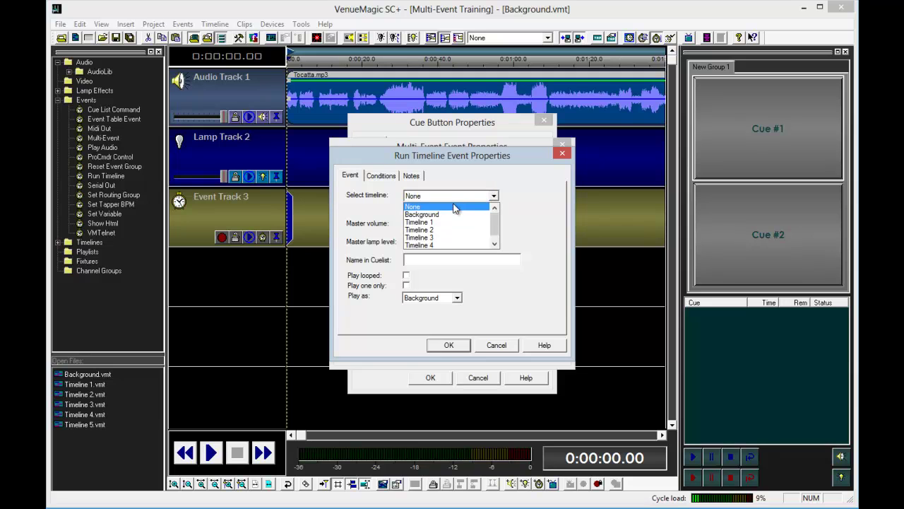
click(447, 211)
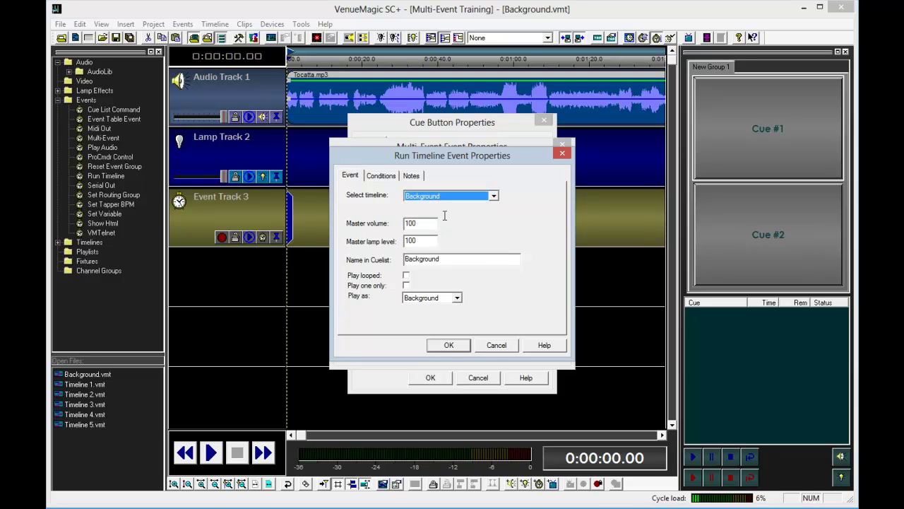
click(406, 275)
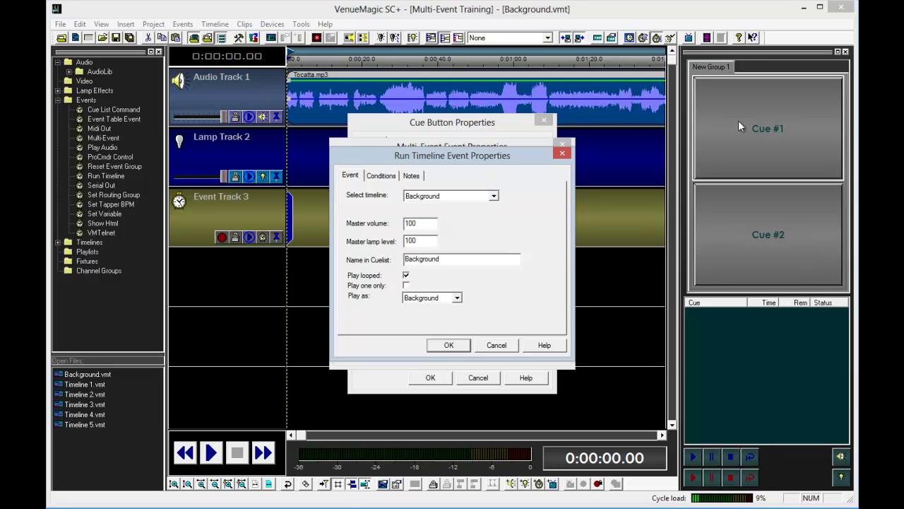
click(437, 298)
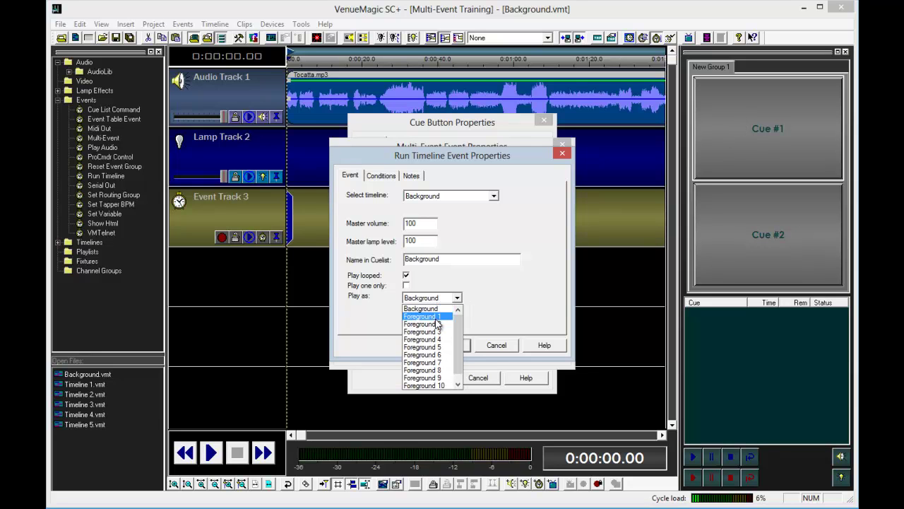
click(438, 316)
Step: Add an AND condition to the Run Timeline event requiring the Currently Playing variable to equal 0
click(382, 175)
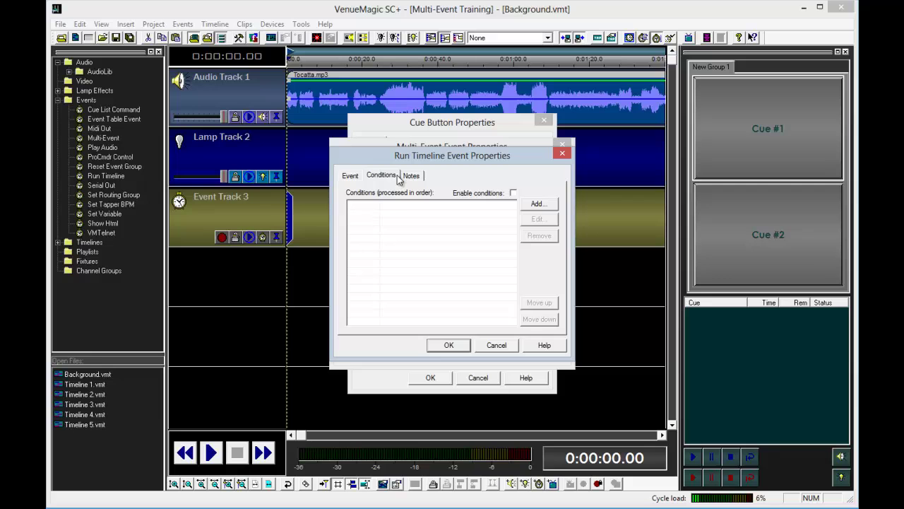
click(535, 204)
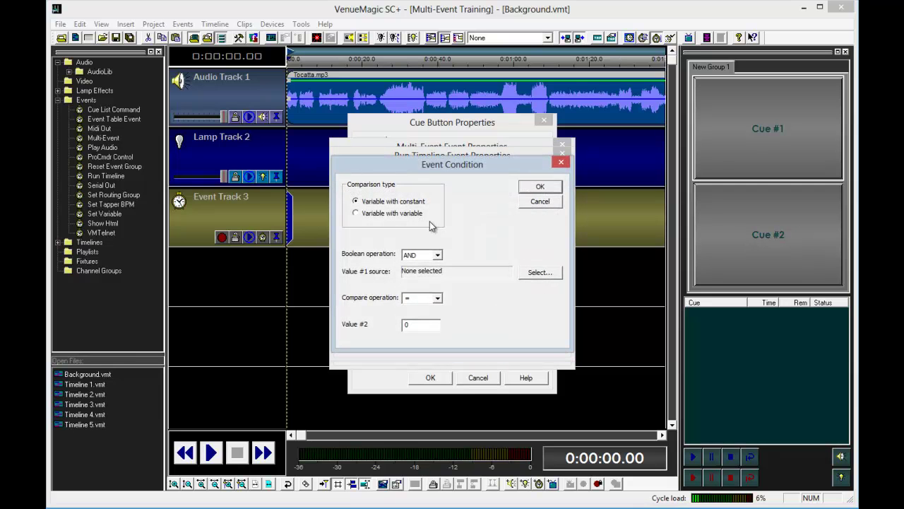
click(552, 275)
double_click(417, 235)
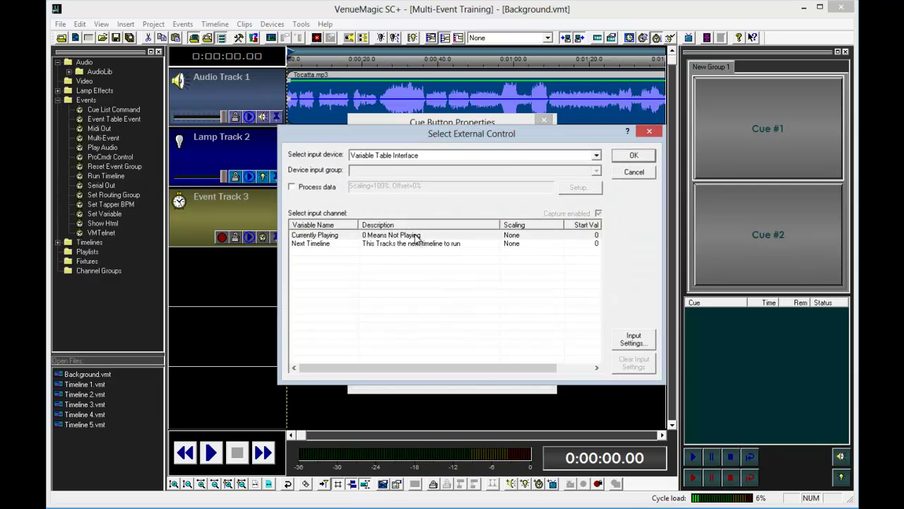
click(438, 298)
click(438, 300)
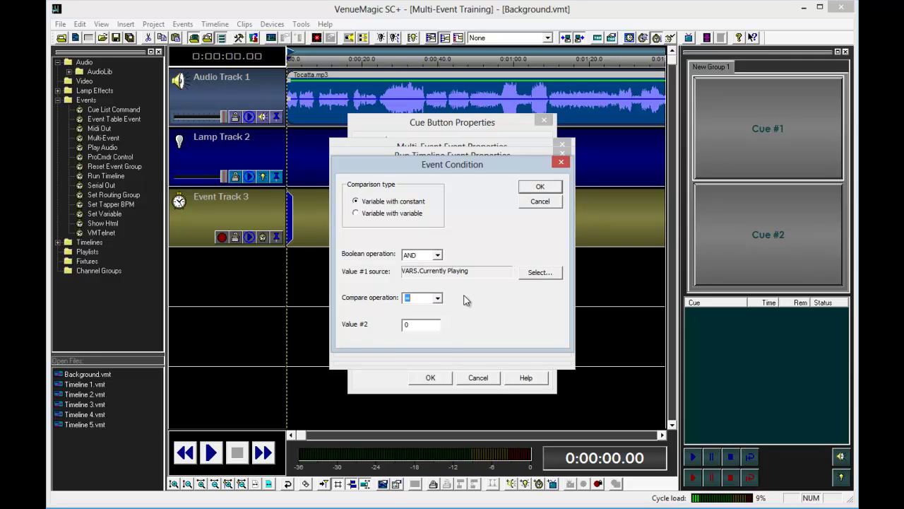
click(542, 187)
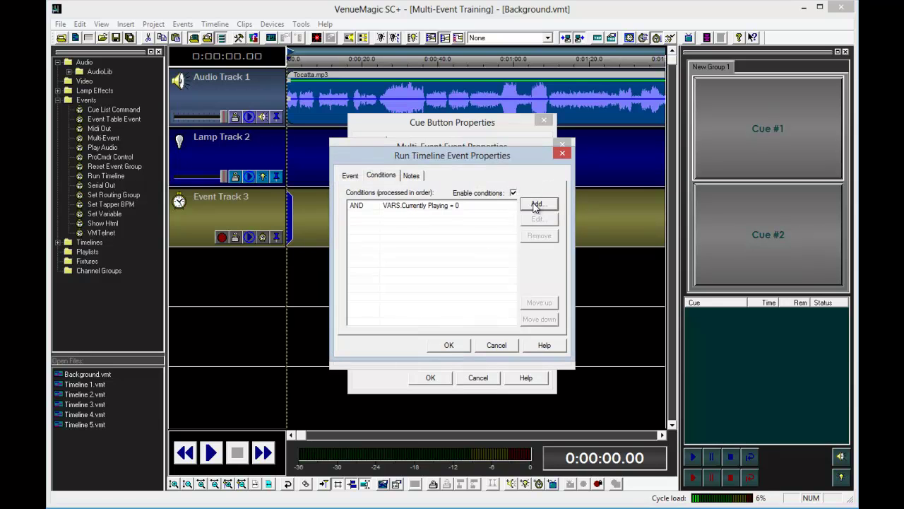
Step: Add an AND condition requiring the Next Timeline variable to equal 0 and accept the Background Run Timeline event
click(535, 205)
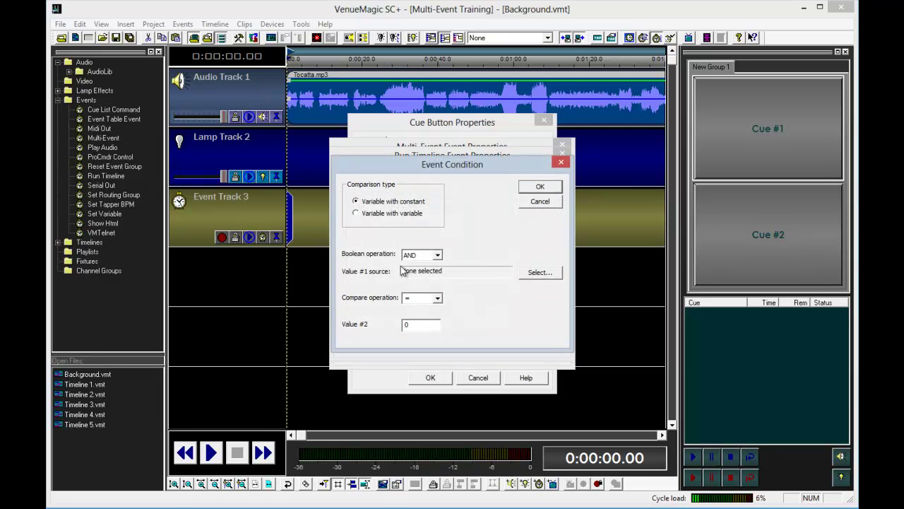
click(523, 273)
double_click(417, 245)
click(536, 187)
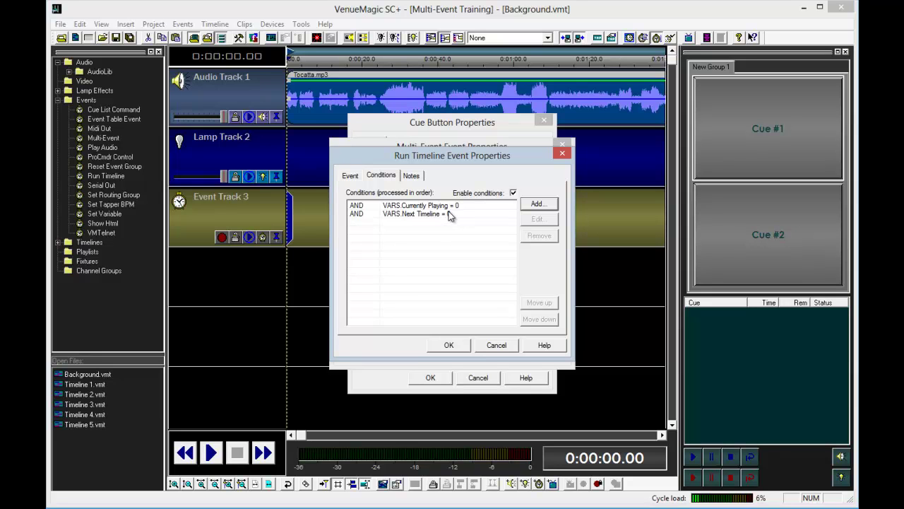
click(450, 346)
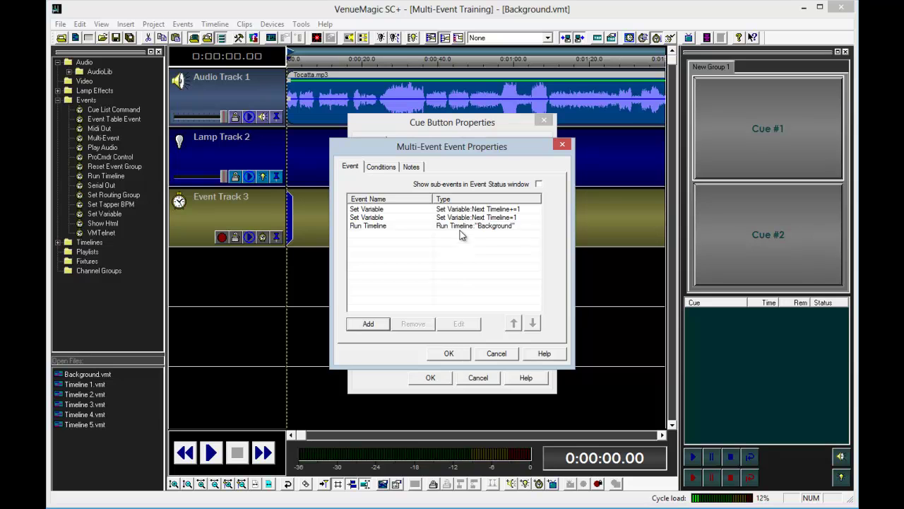
Step: Move the Background Run Timeline sub-event to the first place in the Multi-Event's order
click(411, 227)
click(516, 325)
click(518, 328)
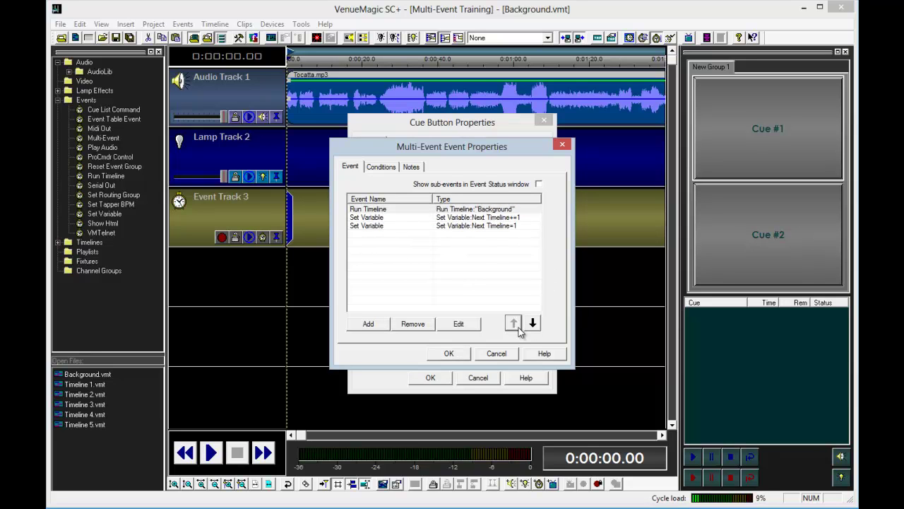
Step: Add a Run Timeline sub-event to the Multi-Event that plays Timeline 1 as Foreground 1
click(381, 327)
click(422, 251)
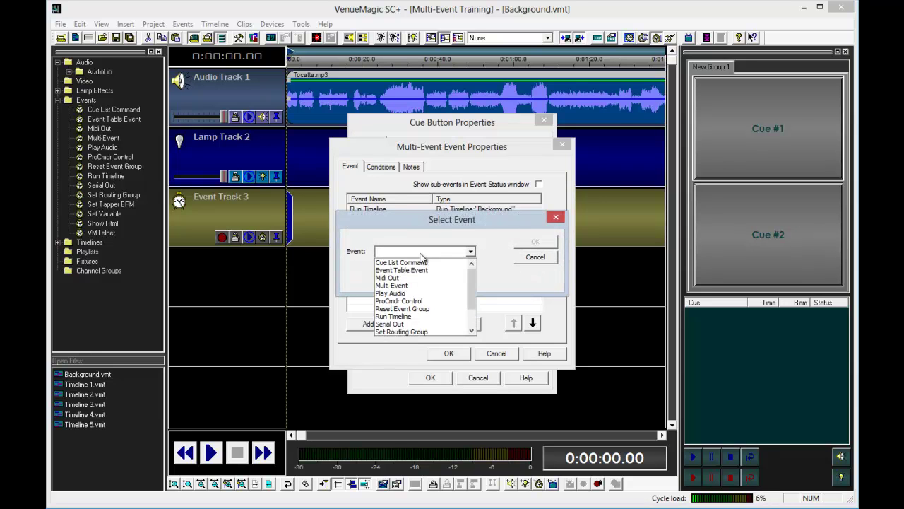
click(422, 315)
click(533, 241)
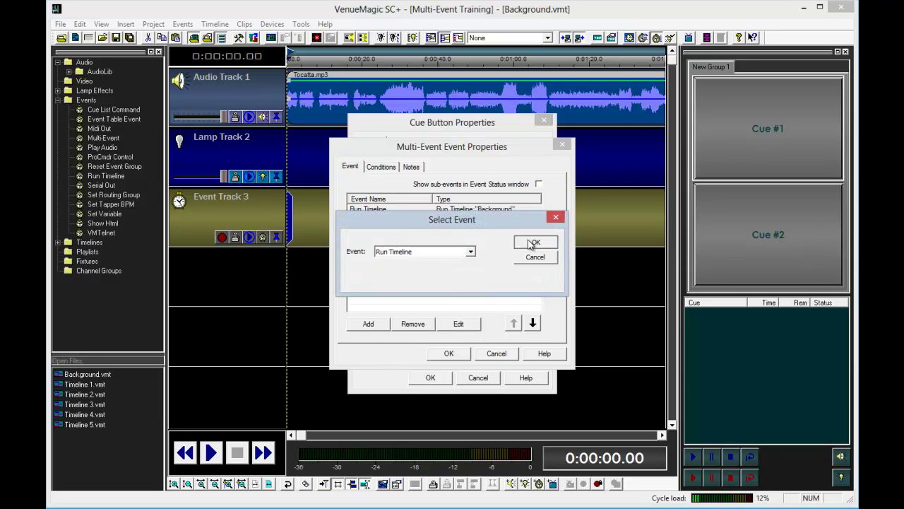
click(428, 197)
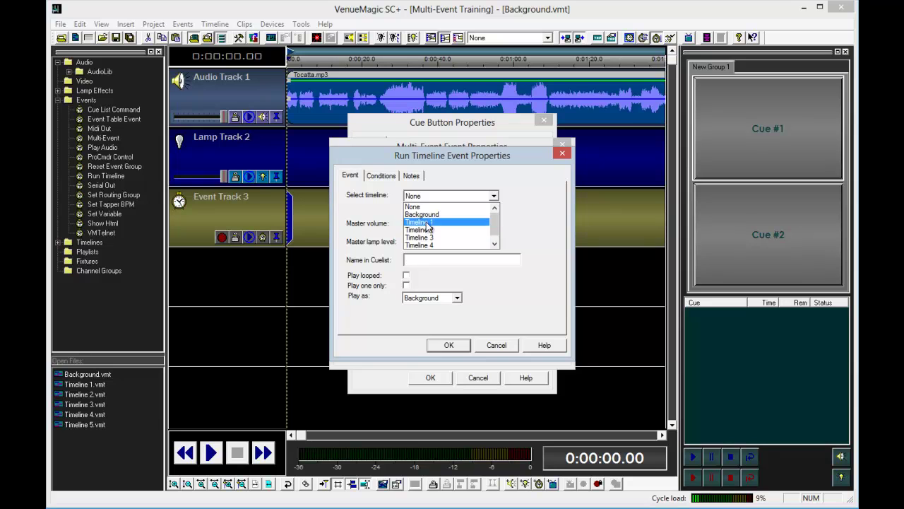
click(426, 221)
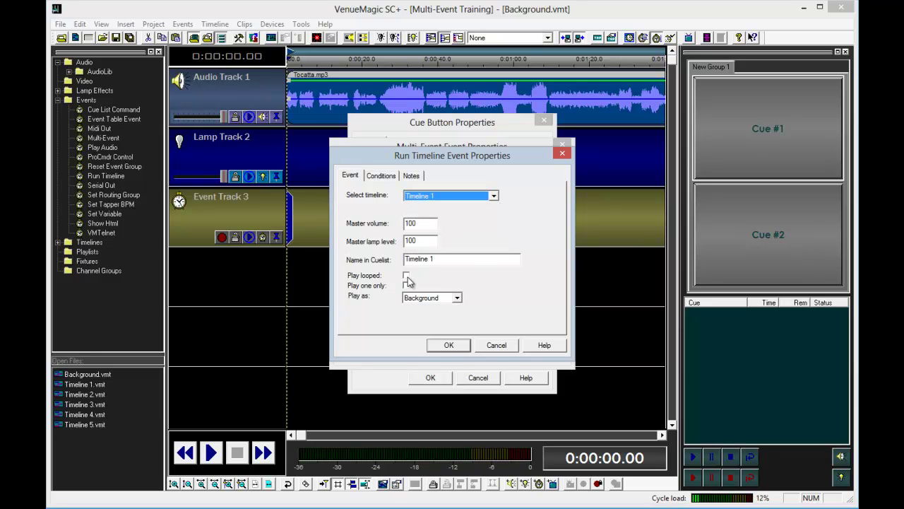
click(411, 299)
click(418, 322)
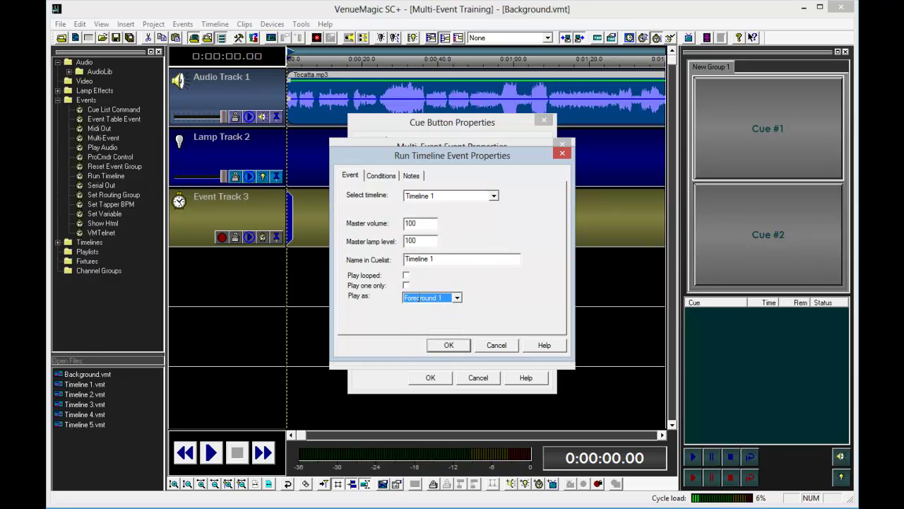
Step: Add an AND condition to the Timeline 1 event requiring the Currently Playing variable to equal 0
click(382, 176)
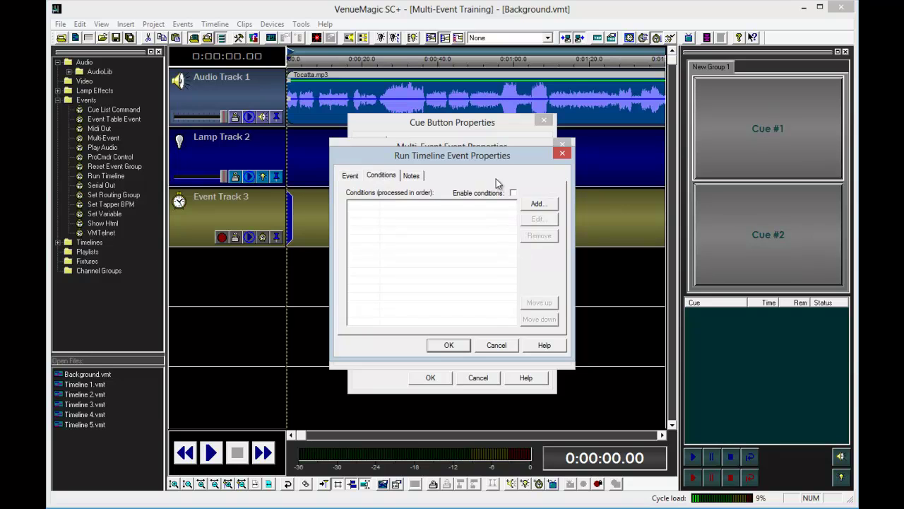
click(531, 206)
click(536, 273)
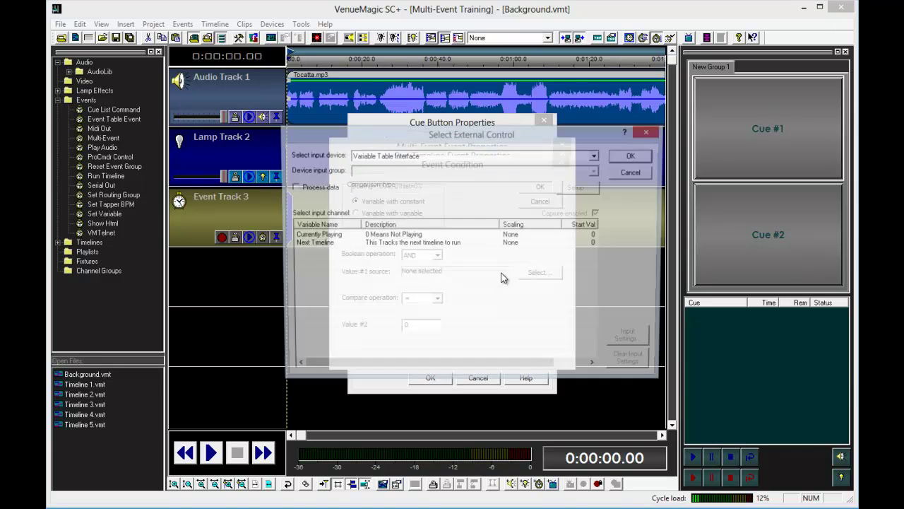
click(442, 235)
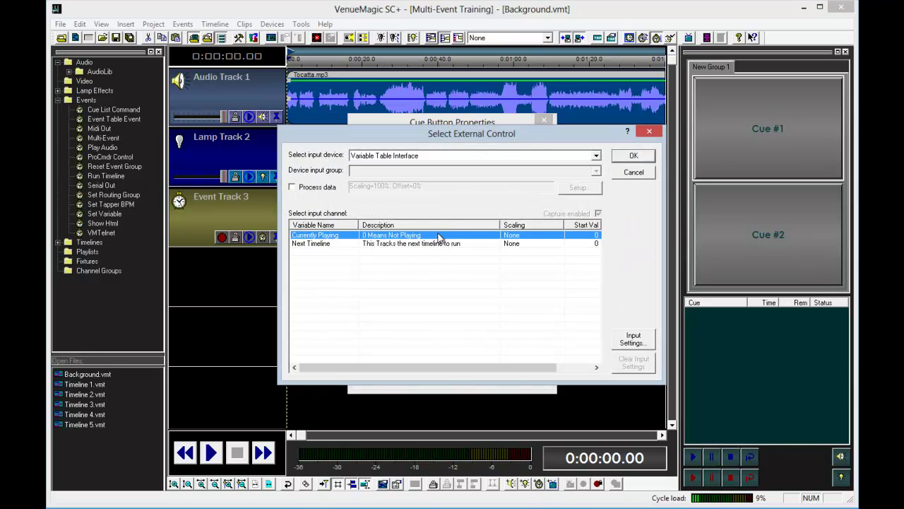
click(634, 157)
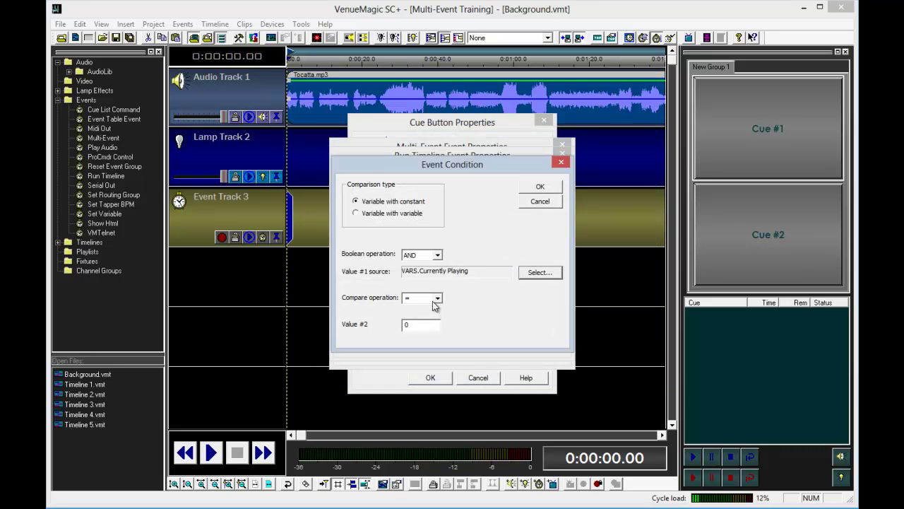
click(543, 203)
Step: Add a second AND condition requiring the Next Timeline variable to equal 1 and accept the Timeline 1 event
click(540, 204)
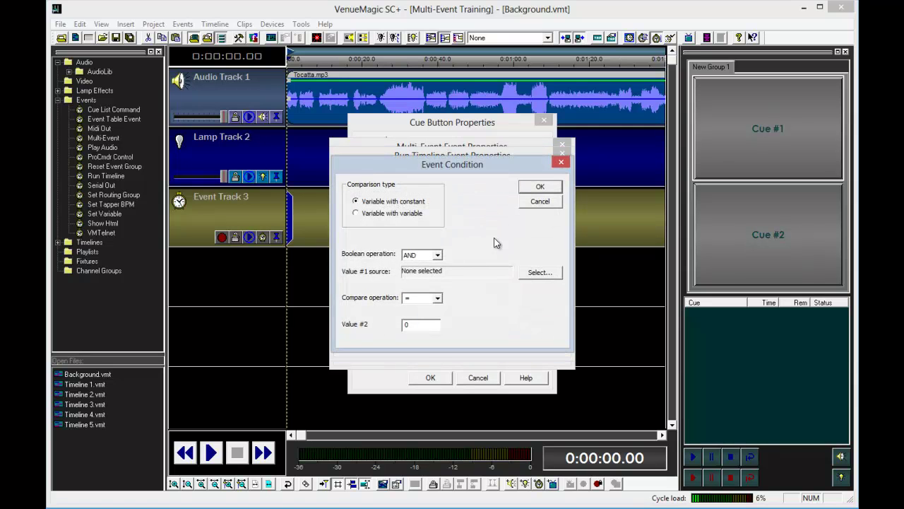
click(537, 272)
click(470, 243)
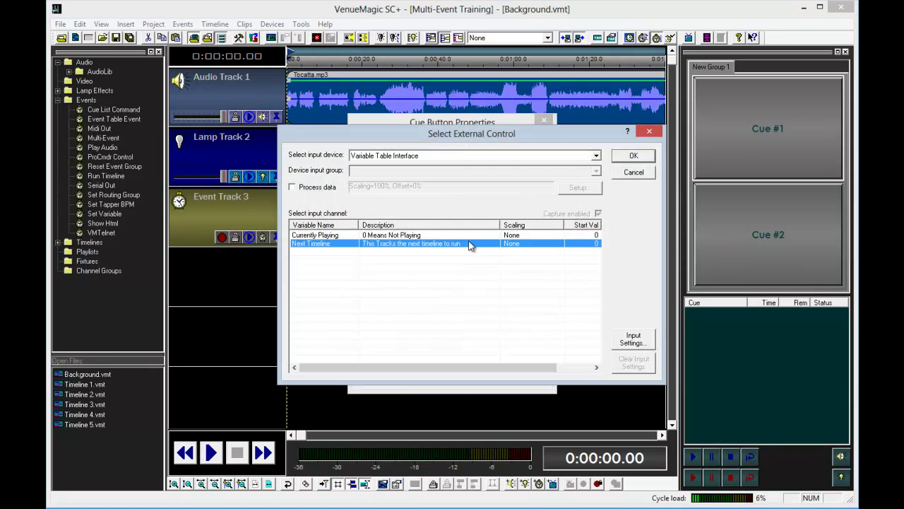
double_click(470, 243)
double_click(409, 324)
text(1)
click(533, 190)
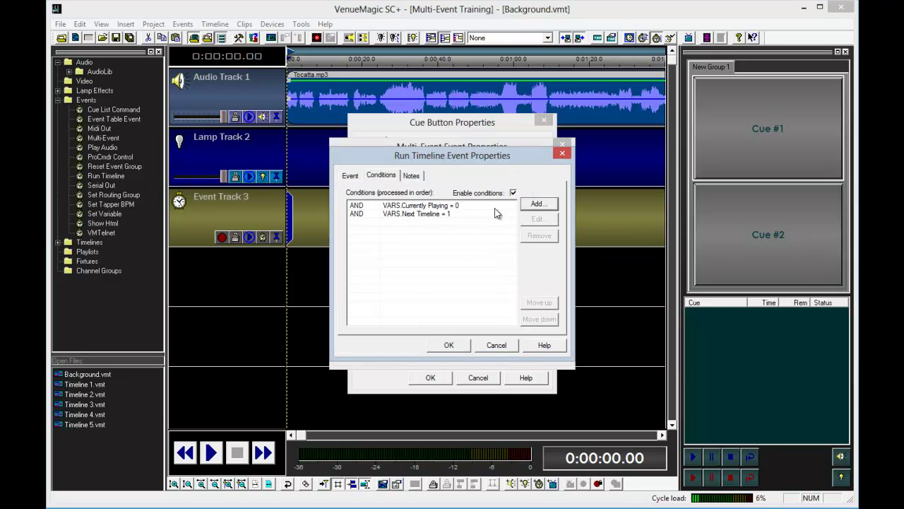
click(451, 344)
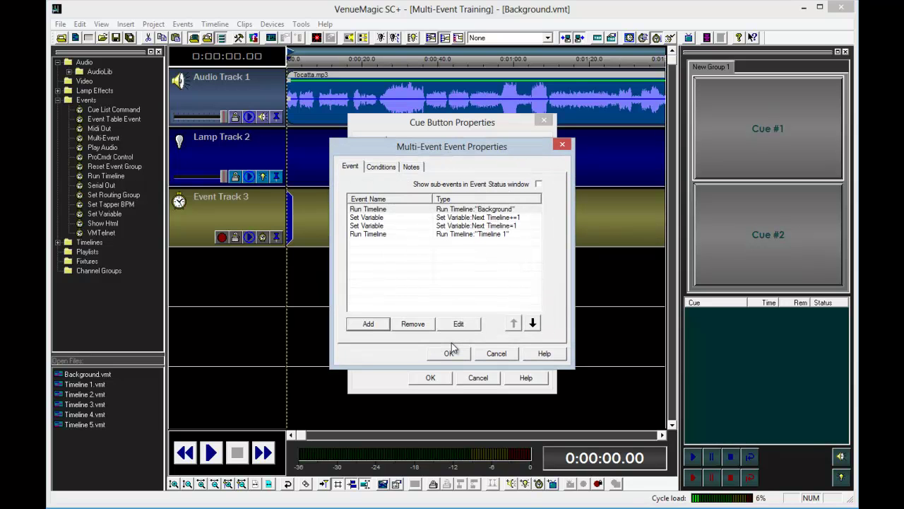
Step: Move the Timeline 1 sub-event directly below the Background one and accept the Multi-Event and cue button properties
click(415, 234)
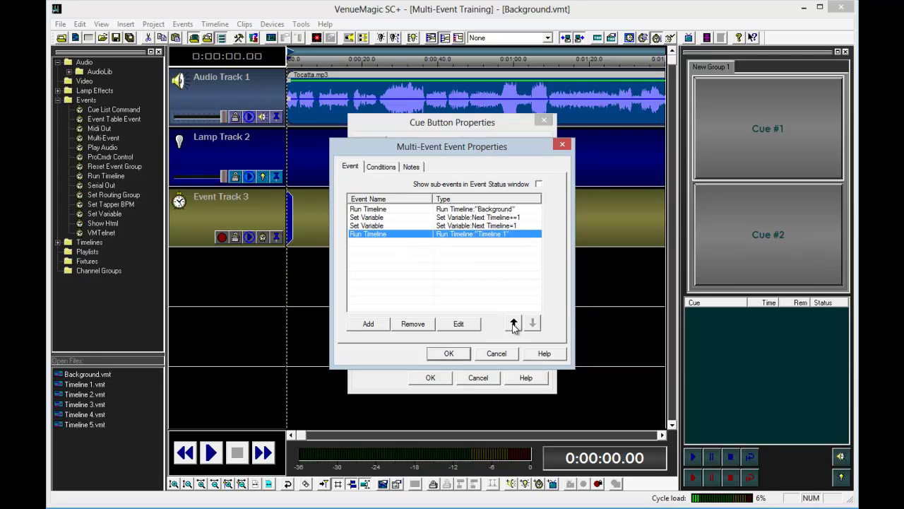
click(514, 324)
click(514, 323)
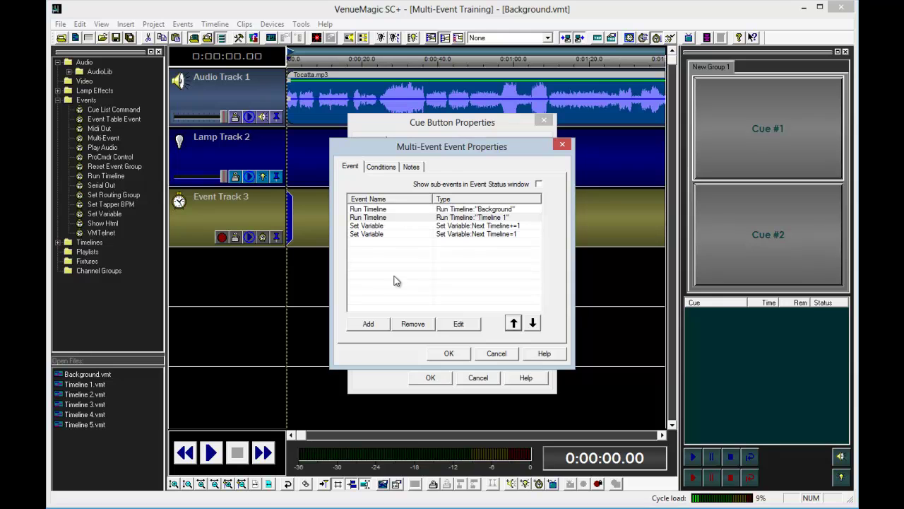
click(445, 354)
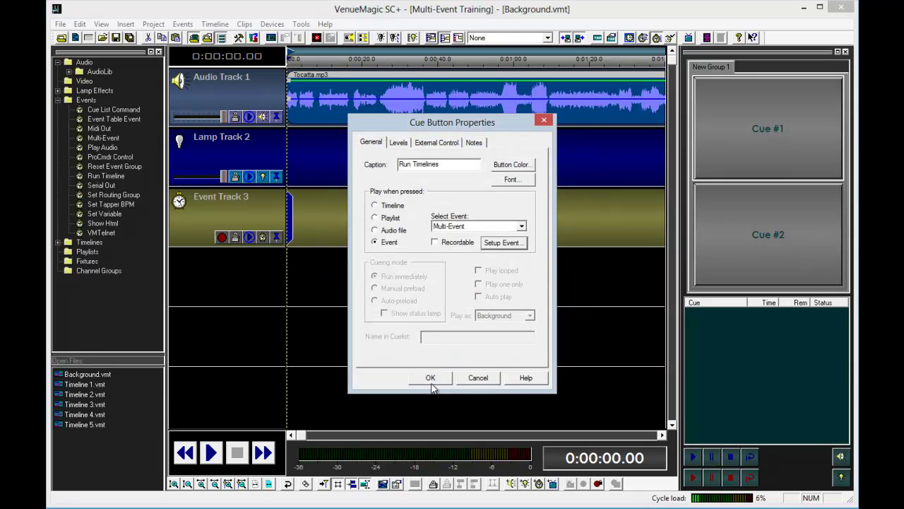
click(431, 377)
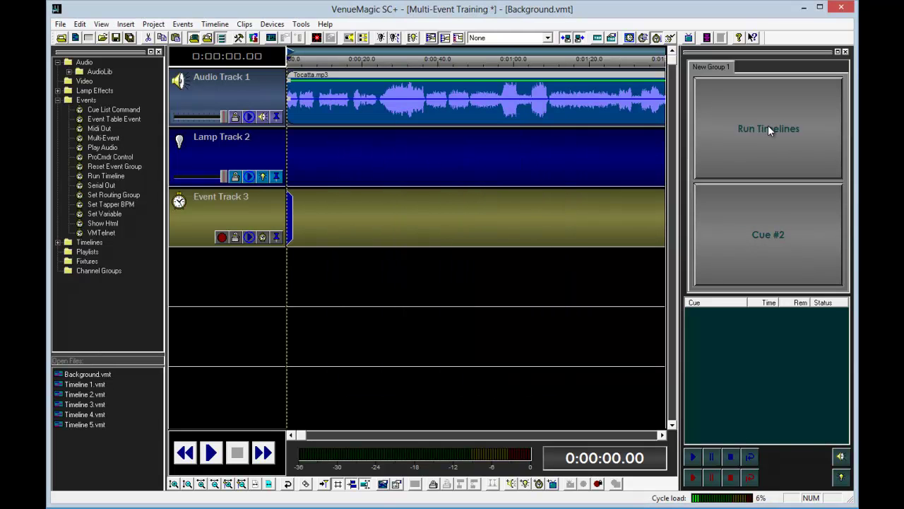
Step: Trigger the Run Timelines cue button and check the Event Status window
click(770, 103)
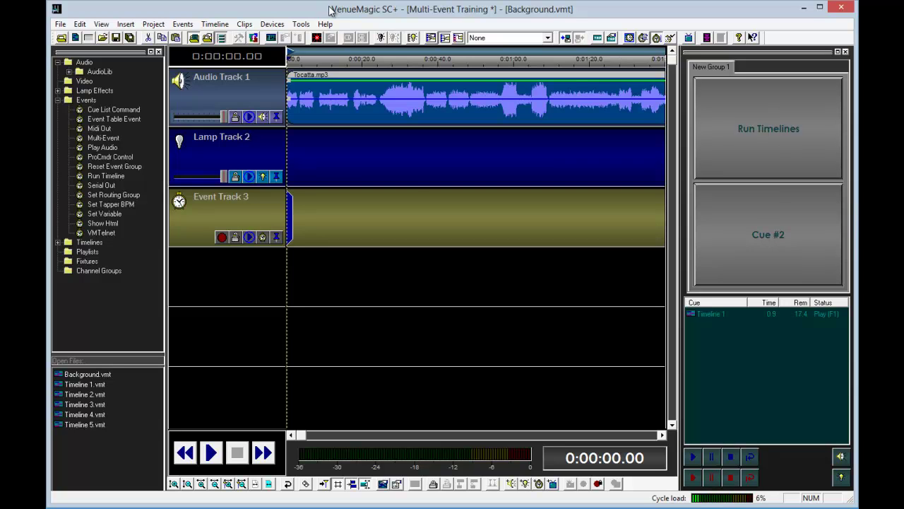
click(301, 25)
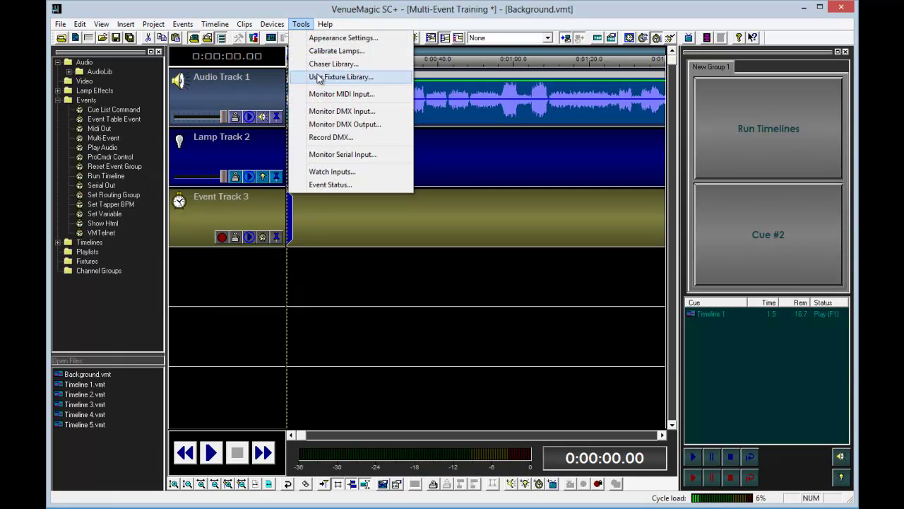
click(334, 184)
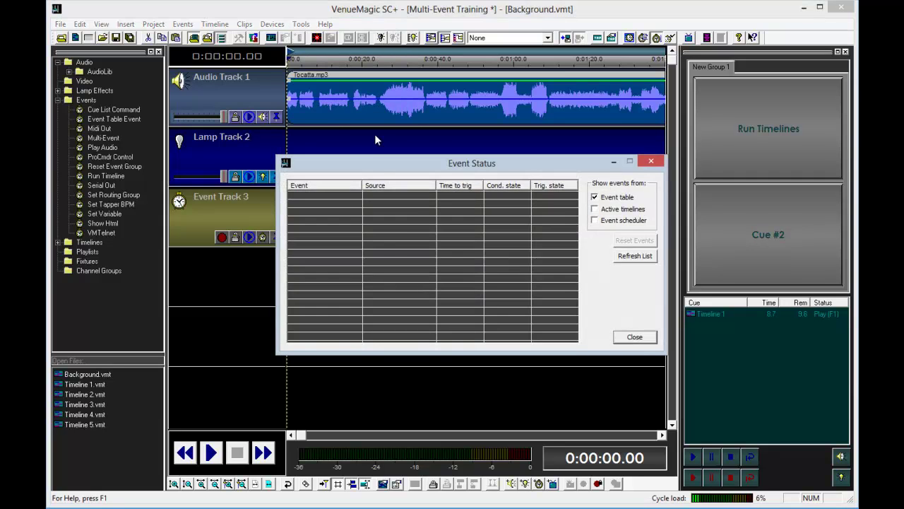
click(629, 339)
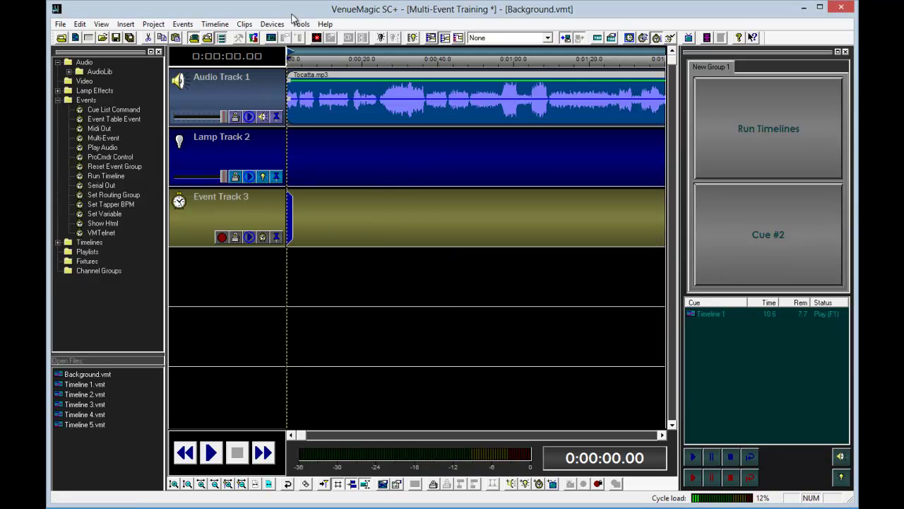
Step: Open the Watch Inputs window and place it clear of the cue buttons to monitor both variables
click(301, 24)
click(305, 173)
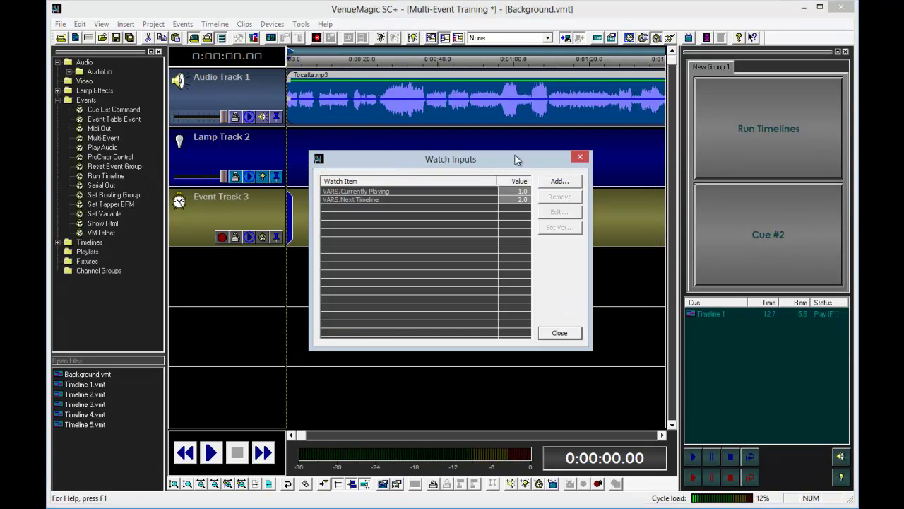
drag(491, 160, 289, 76)
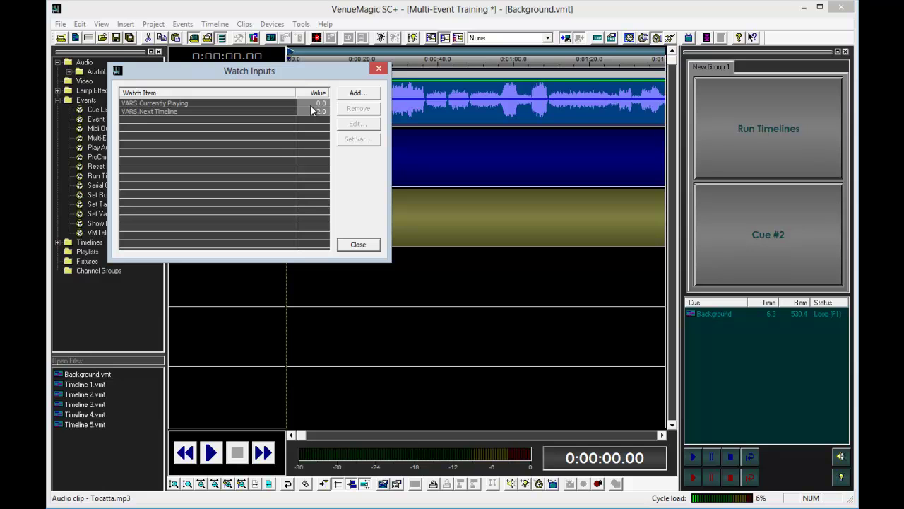
Step: Lower the system volume while the Background timeline plays
key(XF86AudioLowerVolume)
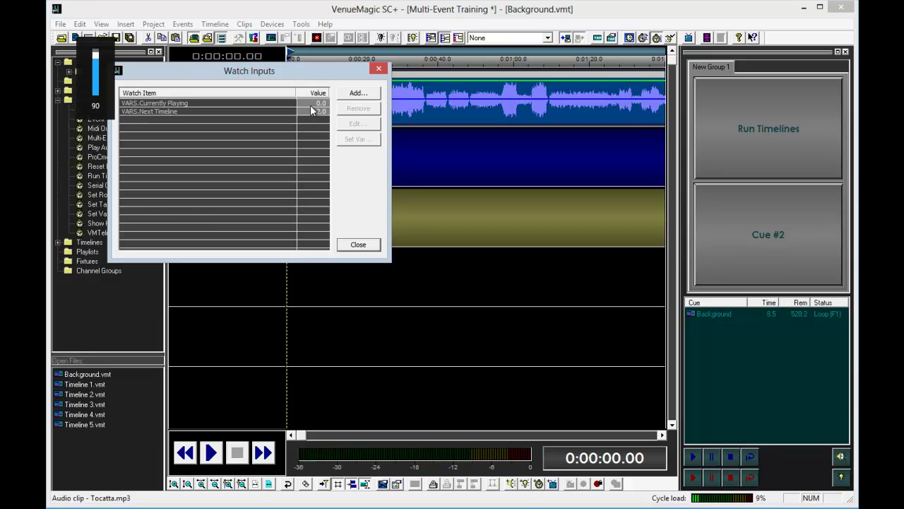
key(XF86AudioLowerVolume)
key(XF86AudioLowerVolume)
key(XF86AudioLowerVolume)
key(XF86AudioLowerVolume)
key(XF86AudioLowerVolume)
key(XF86AudioLowerVolume)
key(XF86AudioLowerVolume)
key(XF86AudioLowerVolume)
key(XF86AudioLowerVolume)
Step: Trigger Run Timelines repeatedly during Background playback until Timeline 1 starts, watching how the variables change
click(784, 141)
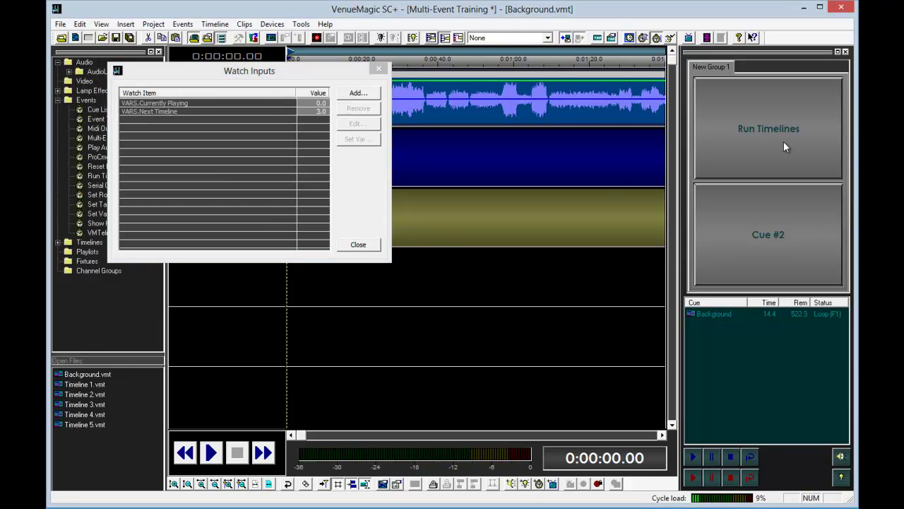
click(784, 142)
click(784, 141)
click(765, 138)
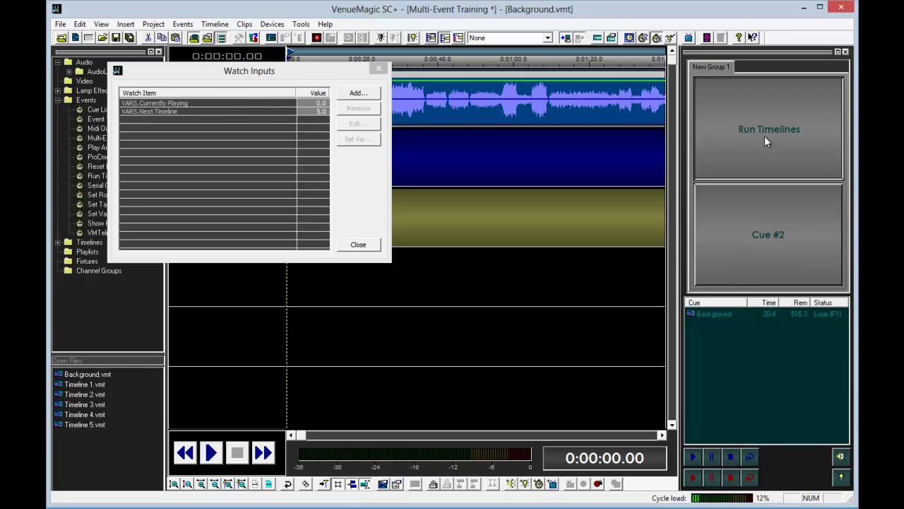
click(763, 140)
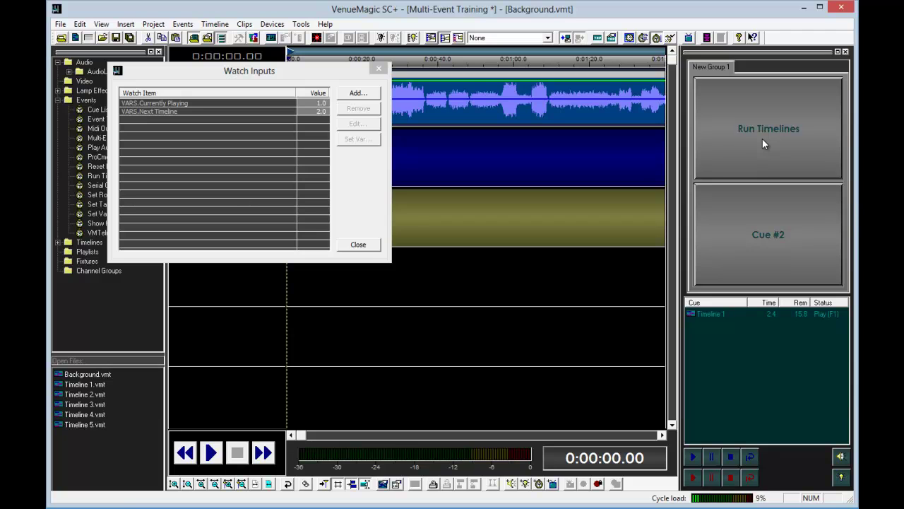
Step: Trigger Run Timelines many times while Timeline 1 plays to check the Next Timeline variable, and close Watch Inputs
click(751, 129)
click(750, 129)
click(751, 129)
click(750, 129)
click(751, 130)
click(751, 129)
click(750, 129)
click(750, 129)
click(750, 129)
click(750, 129)
click(751, 129)
click(751, 129)
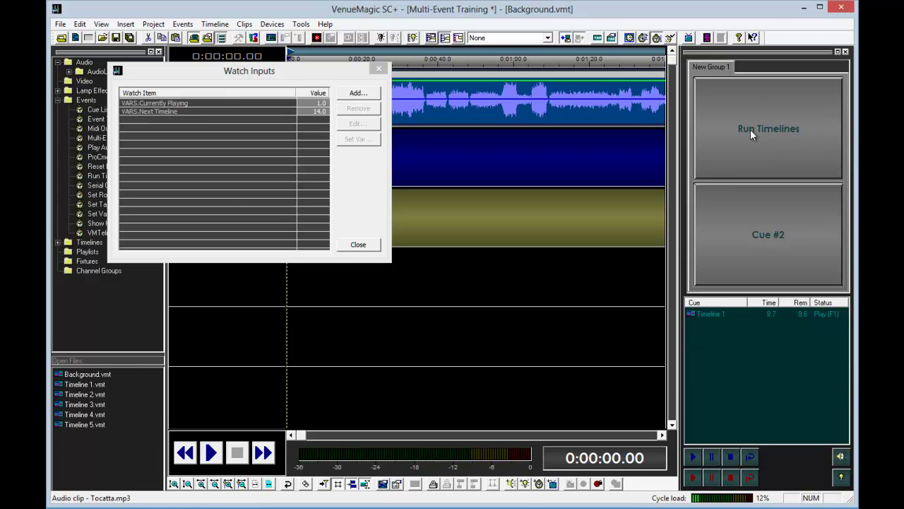
click(750, 130)
click(751, 129)
click(358, 245)
Step: Add the condition AND Currently Playing = 0 to the Next Timeline increment event in the Run Timelines button's Multi-Event
right_click(736, 109)
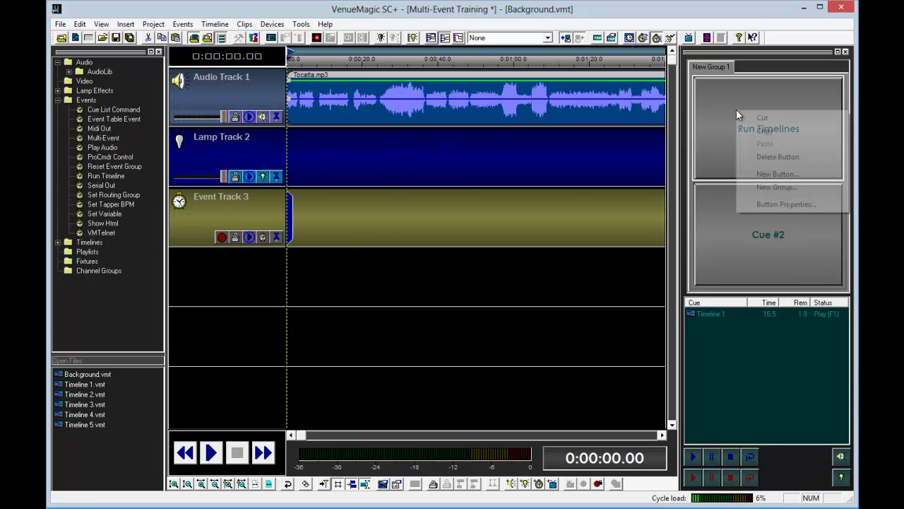
click(758, 207)
click(503, 243)
double_click(485, 227)
click(381, 166)
click(537, 196)
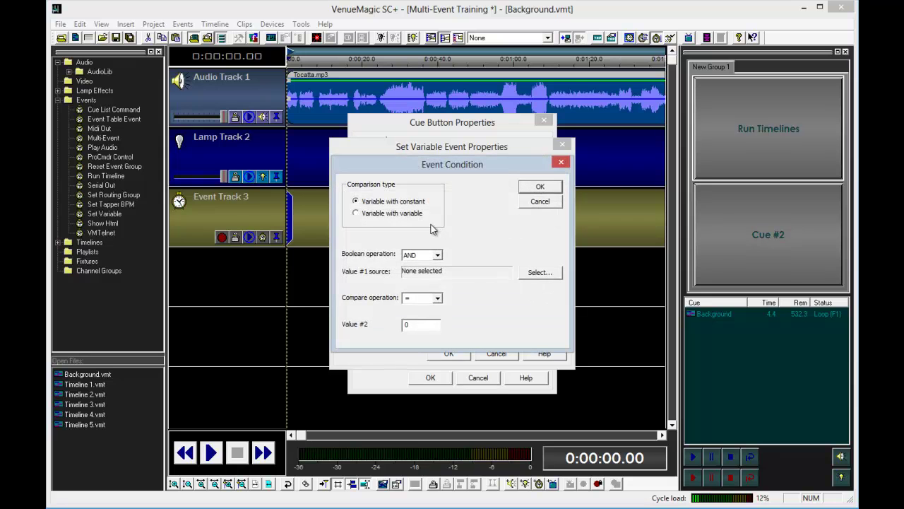
click(544, 273)
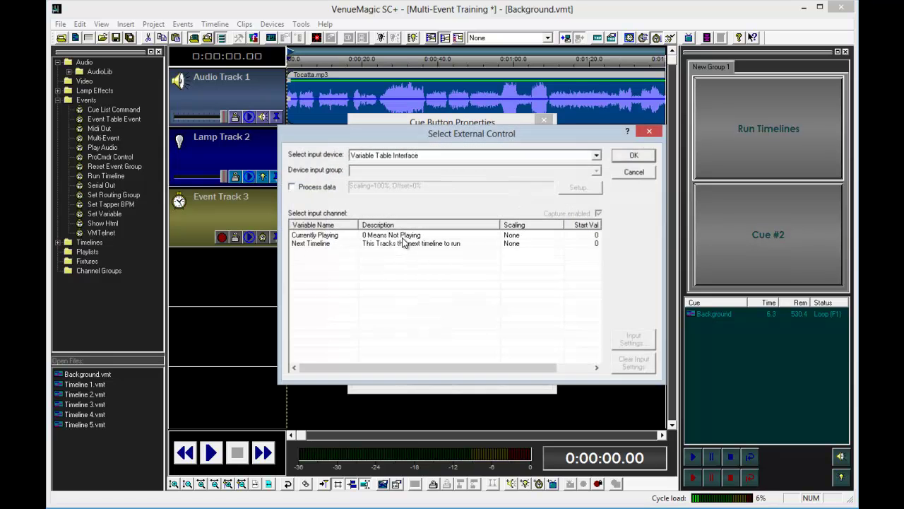
click(408, 236)
double_click(409, 236)
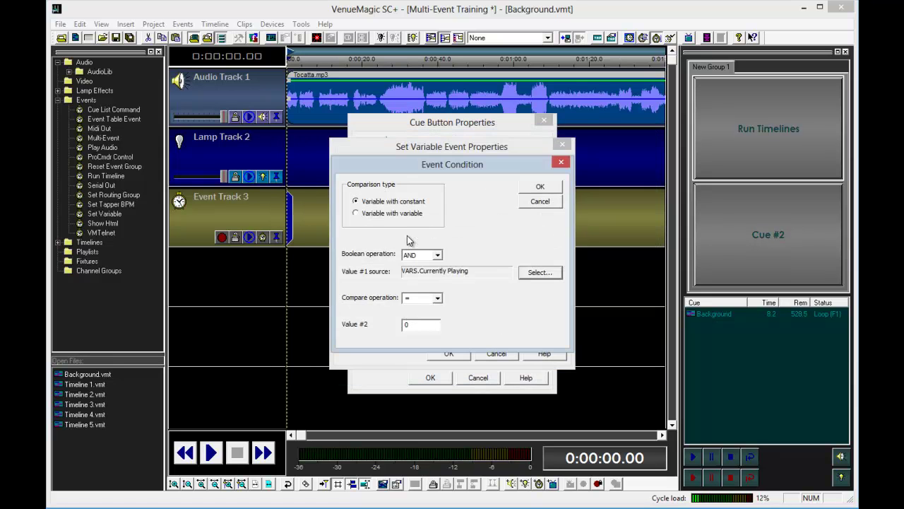
click(533, 189)
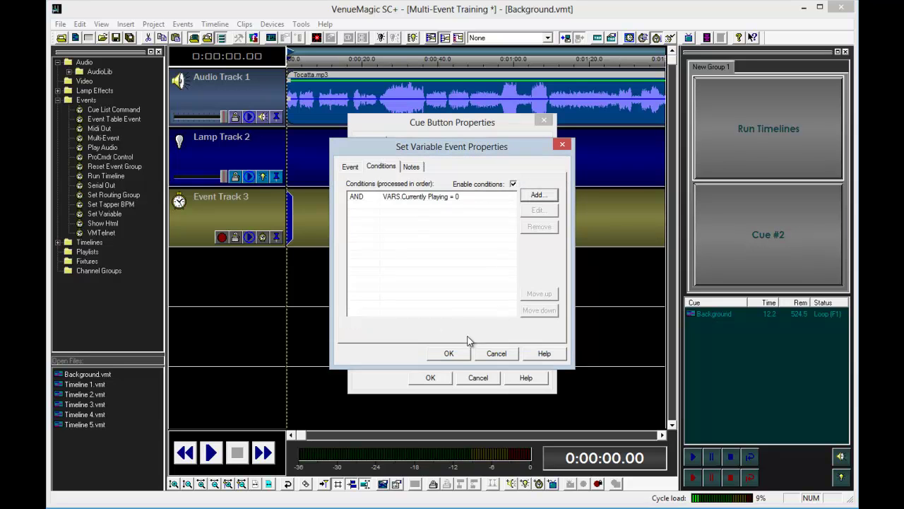
click(450, 354)
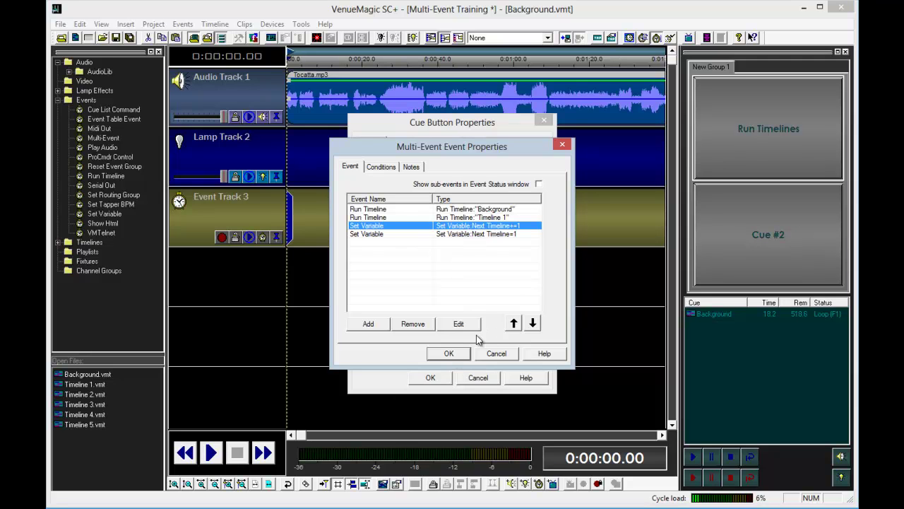
click(449, 354)
click(430, 377)
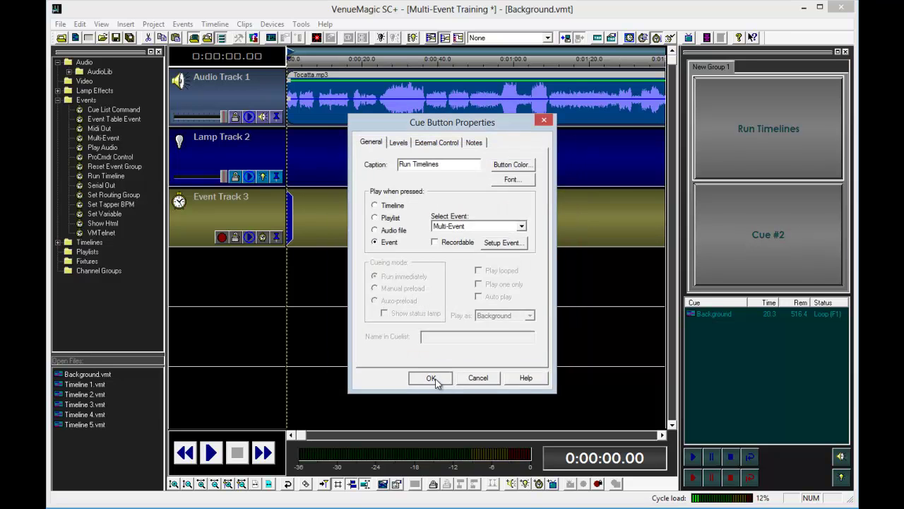
Step: Trigger Run Timelines repeatedly while monitoring both variables in Watch Inputs, closing the window and stopping all cues after the check
click(301, 24)
click(354, 172)
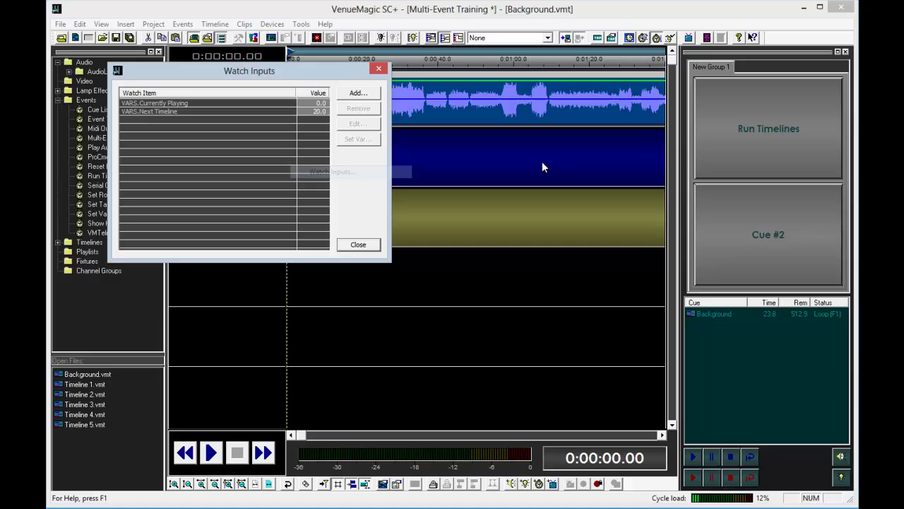
click(751, 139)
click(752, 137)
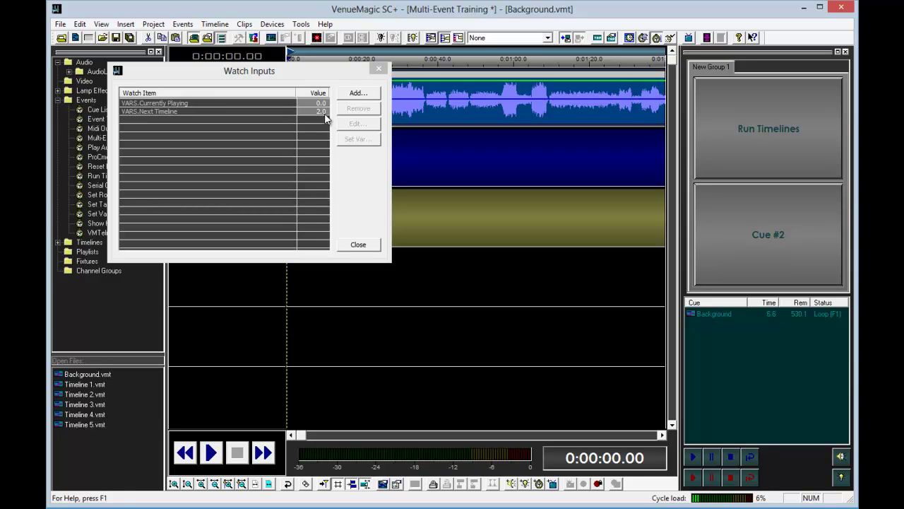
click(764, 138)
click(763, 138)
click(763, 138)
click(349, 245)
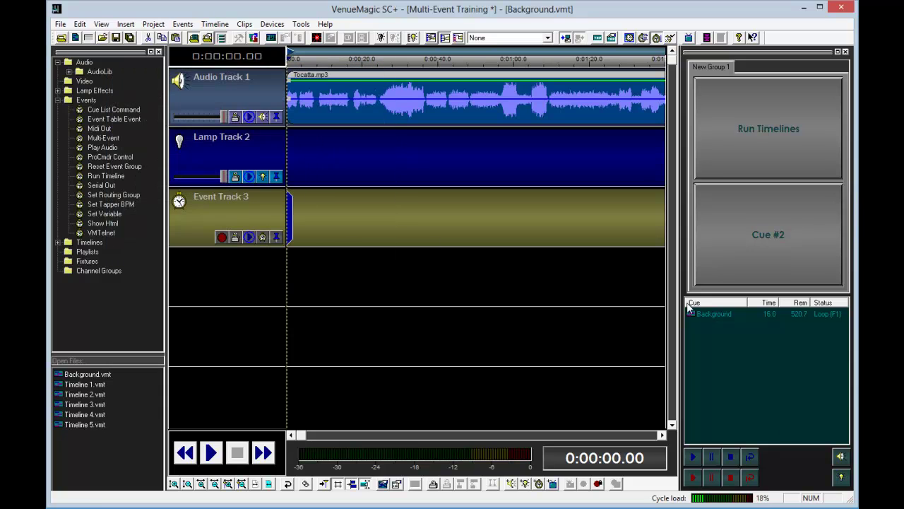
click(732, 478)
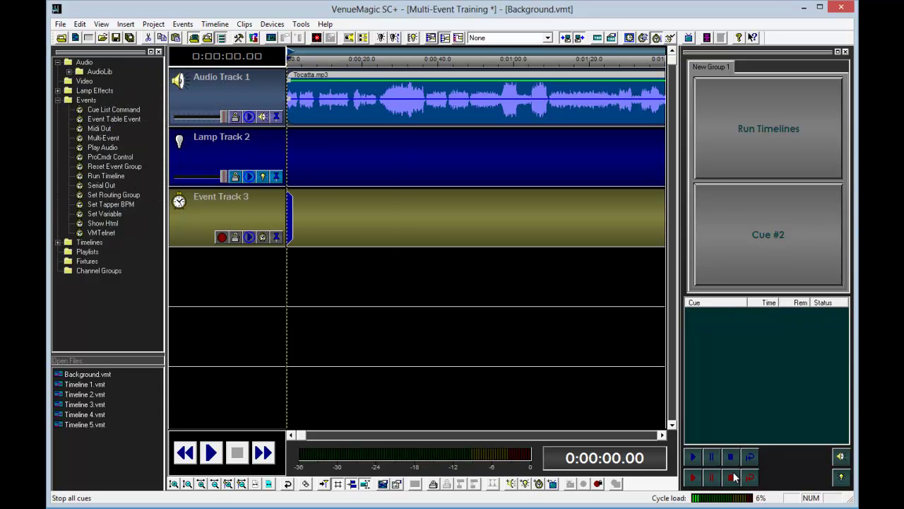
Step: Configure the Cue #2 button to run a Multi-Event and caption it Reset
right_click(751, 215)
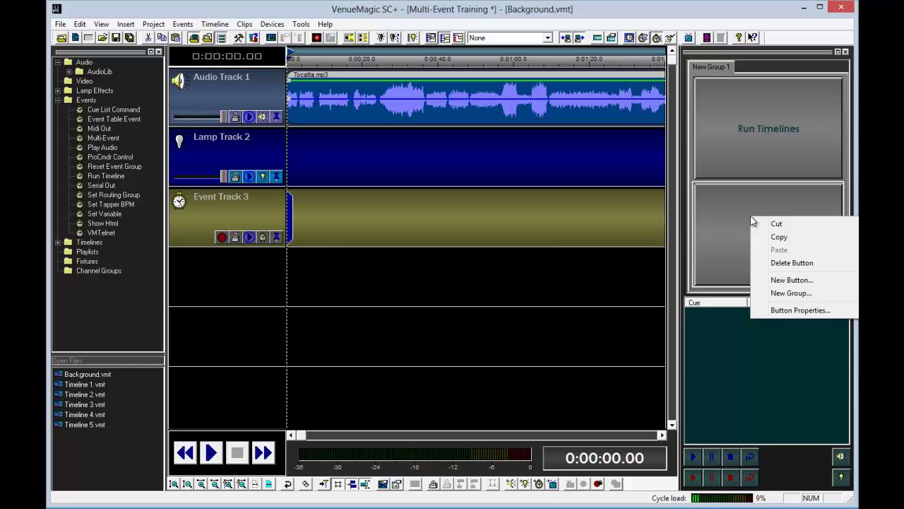
click(769, 311)
click(390, 243)
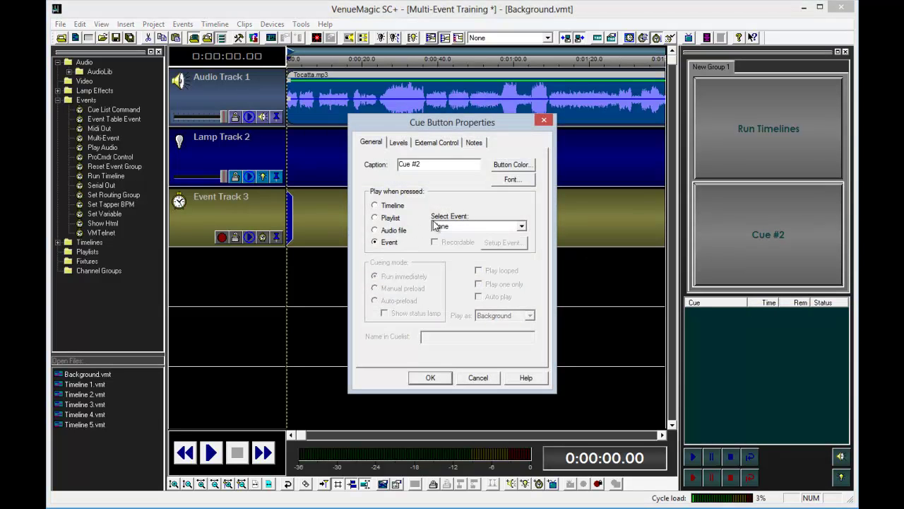
click(438, 226)
click(448, 268)
double_click(421, 165)
drag(422, 165, 381, 164)
text(Res)
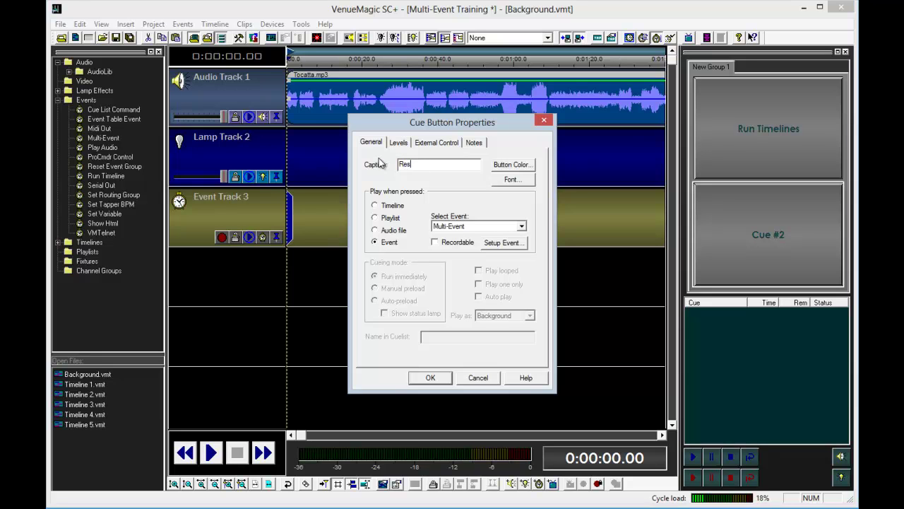
Step: Add a Set Variable event to the Reset button's Multi-Event that sets Currently Playing to 0
click(502, 243)
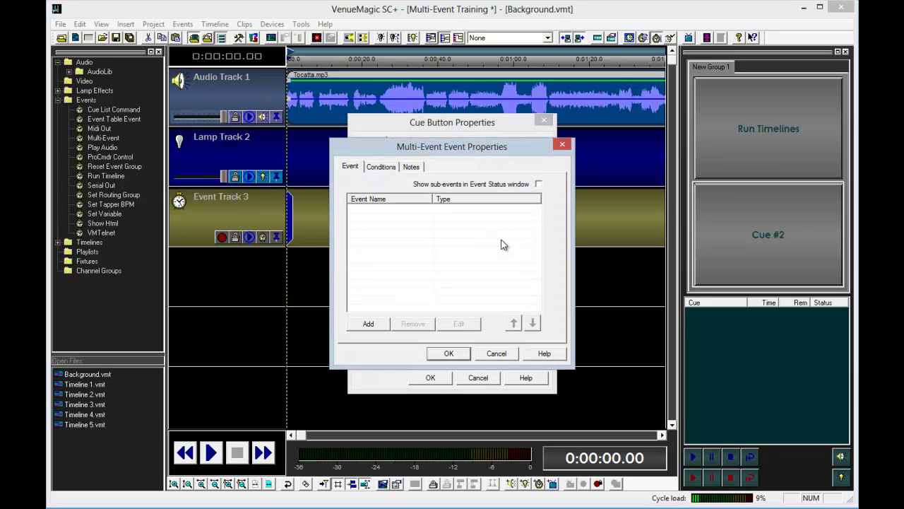
click(368, 327)
click(402, 252)
scroll(407, 328, down, 1)
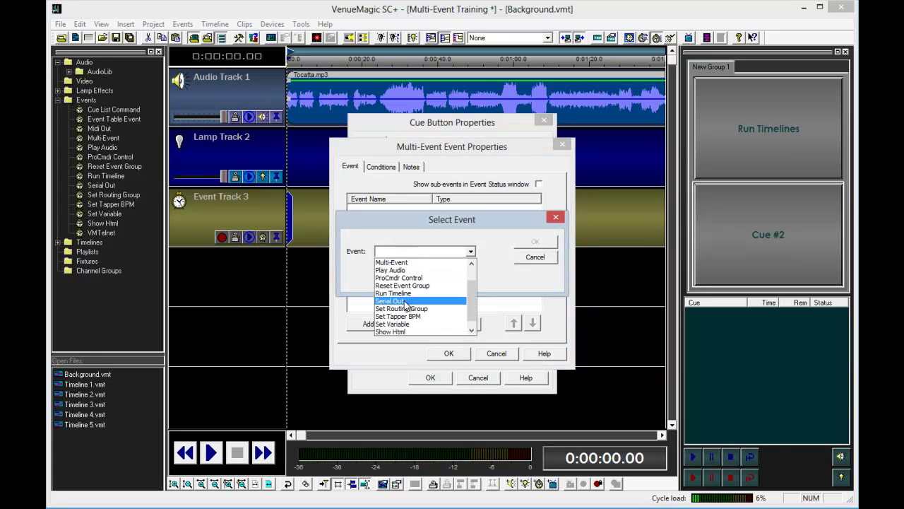
click(406, 324)
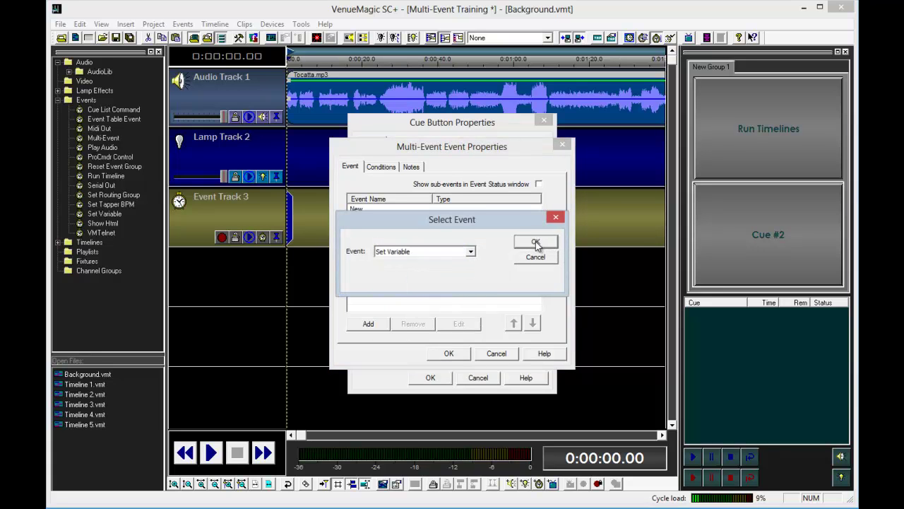
click(535, 242)
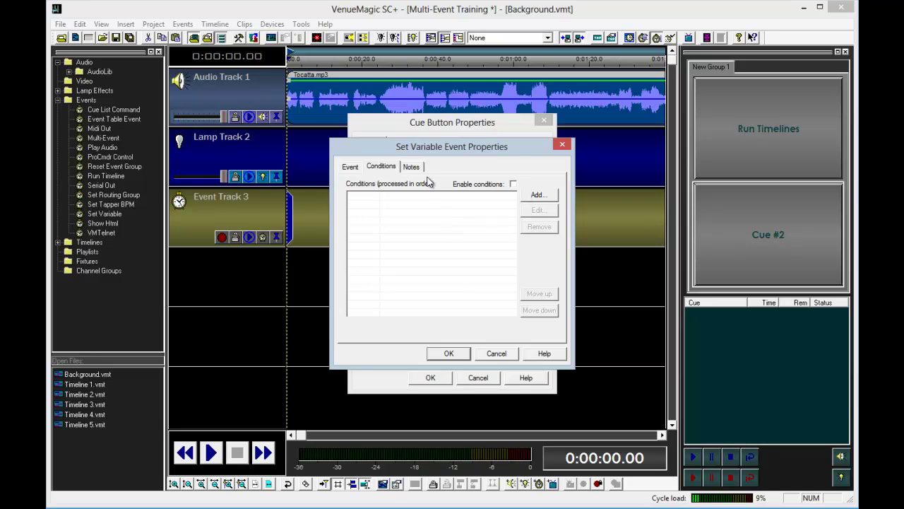
click(350, 167)
click(429, 186)
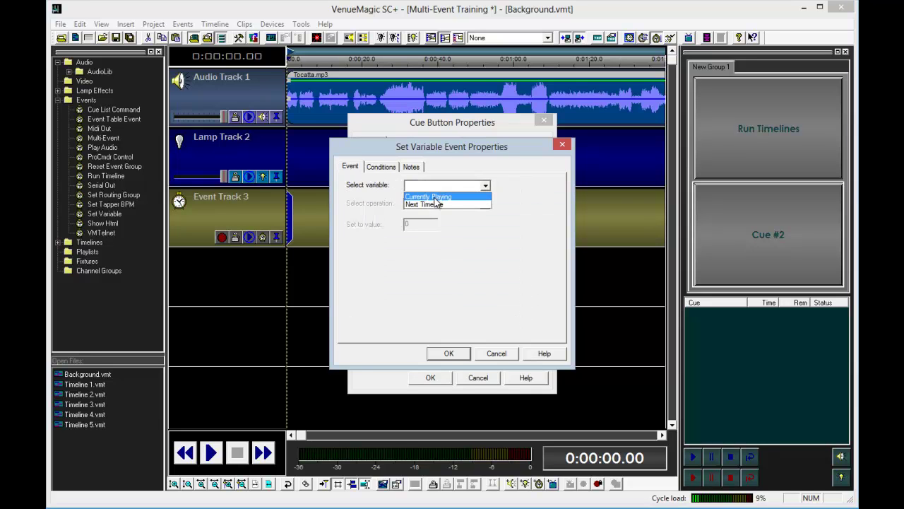
click(435, 198)
click(449, 354)
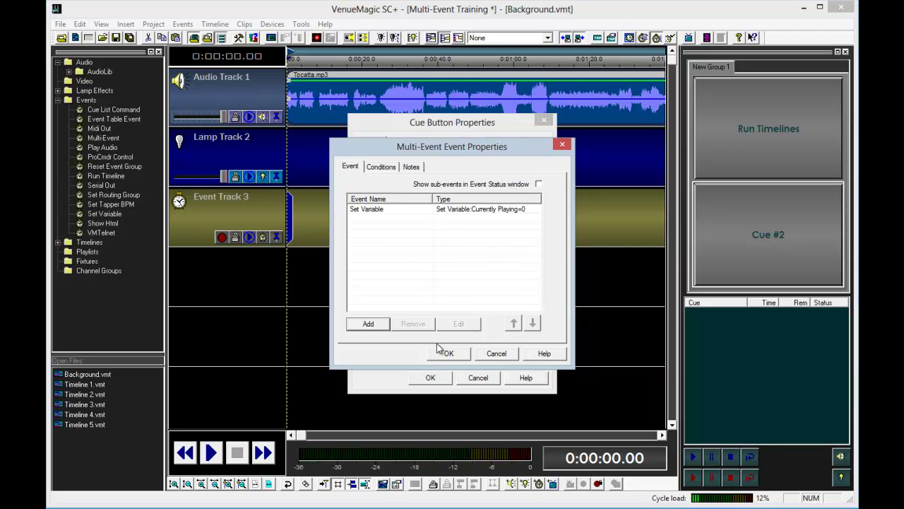
Step: Add a second Set Variable event setting Next Timeline to 0, and save the Reset button's properties
click(366, 324)
click(437, 253)
scroll(432, 308, down, 2)
click(430, 316)
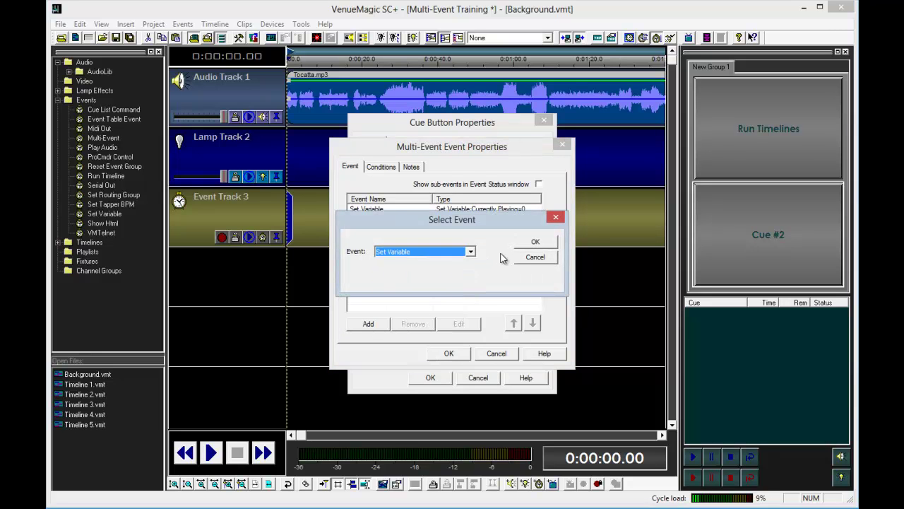
click(535, 242)
click(455, 182)
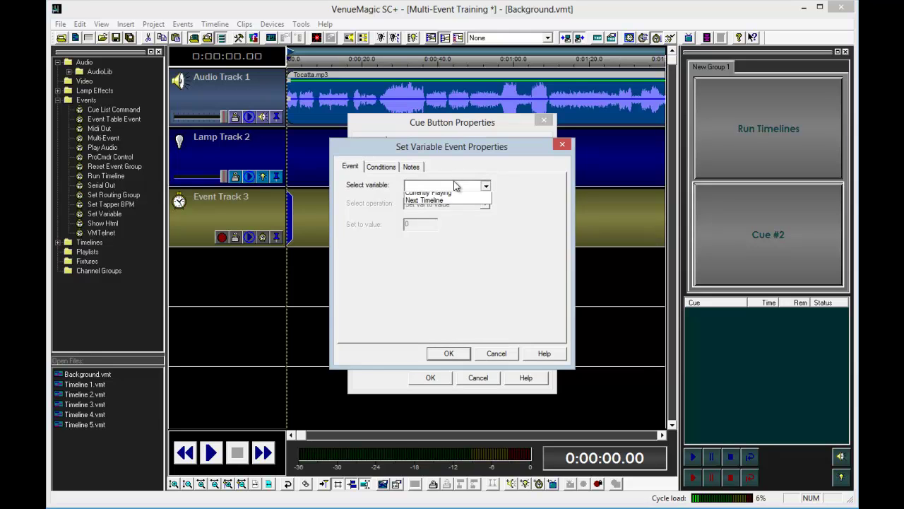
click(455, 202)
click(444, 356)
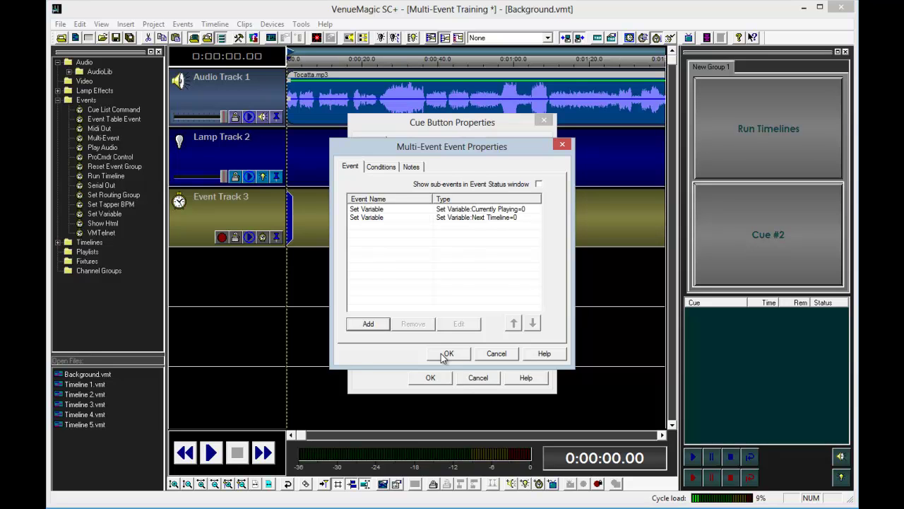
click(445, 355)
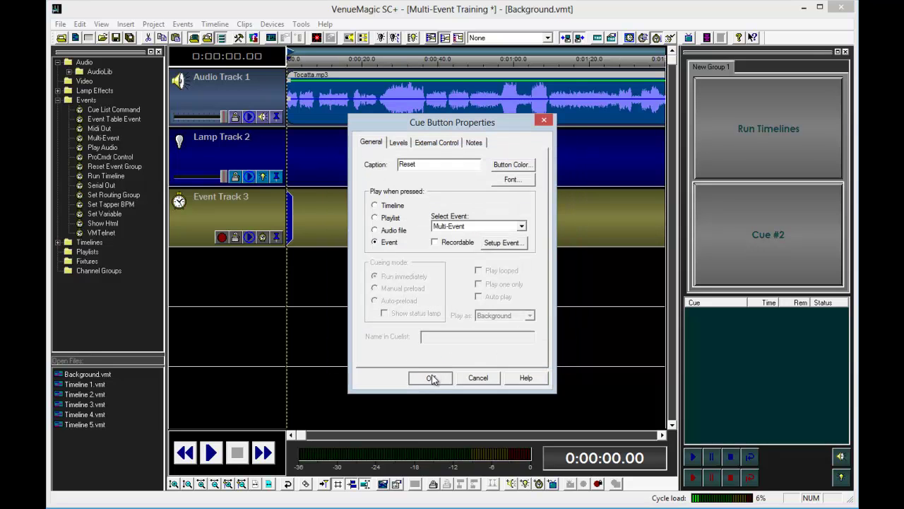
click(431, 378)
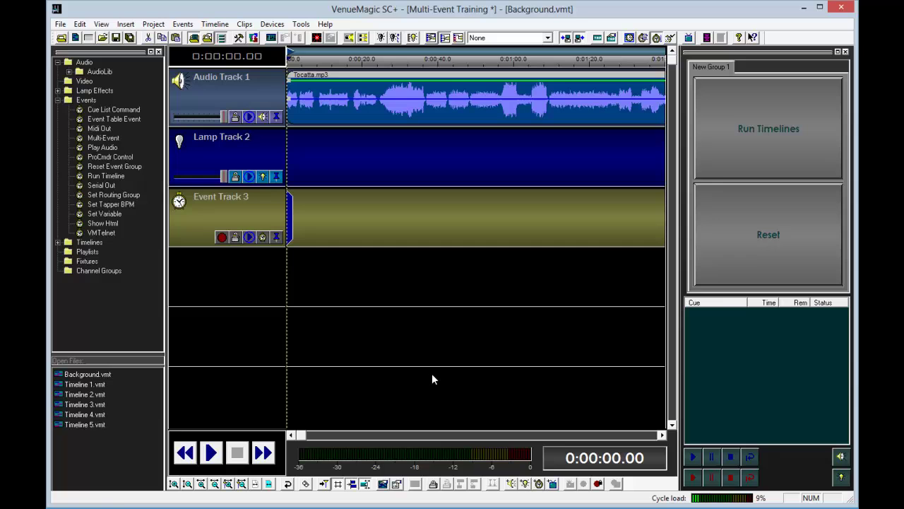
Step: Check both variables in Watch Inputs while triggering Reset once and Run Timelines twice, stopping all cues at the end
click(309, 23)
click(314, 172)
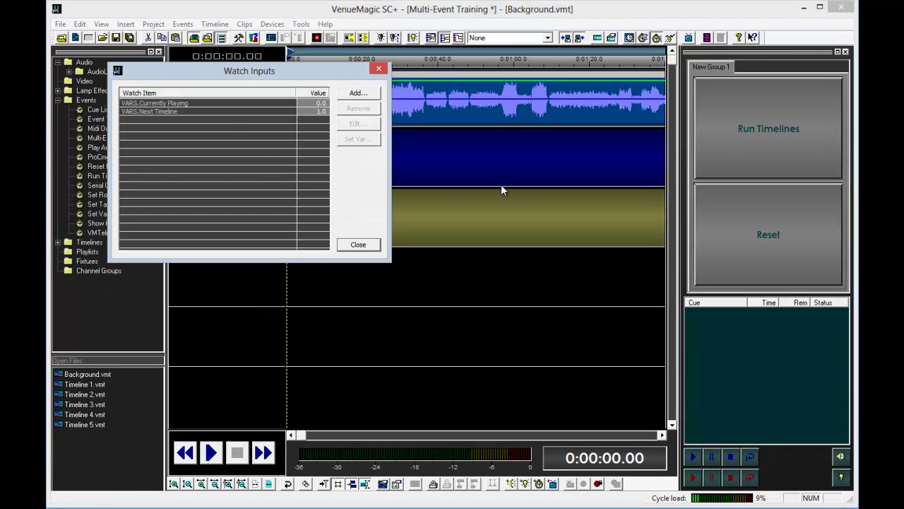
click(723, 215)
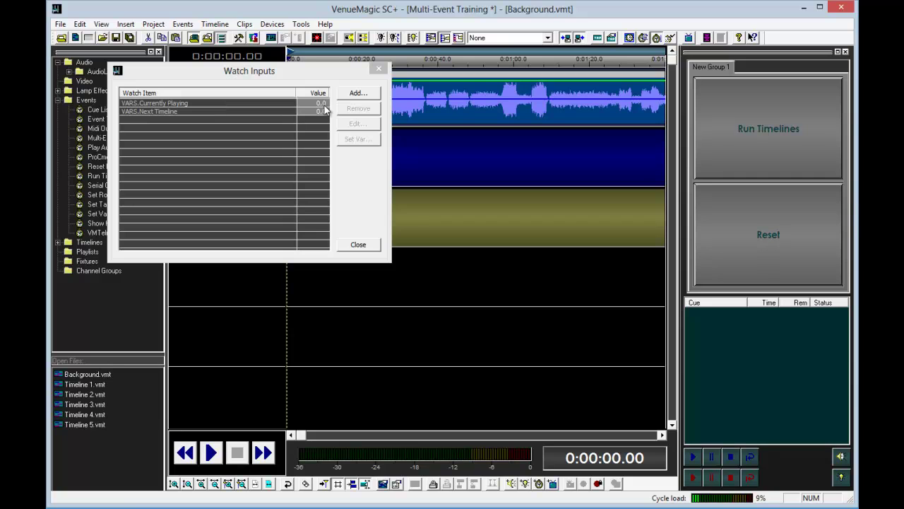
click(756, 128)
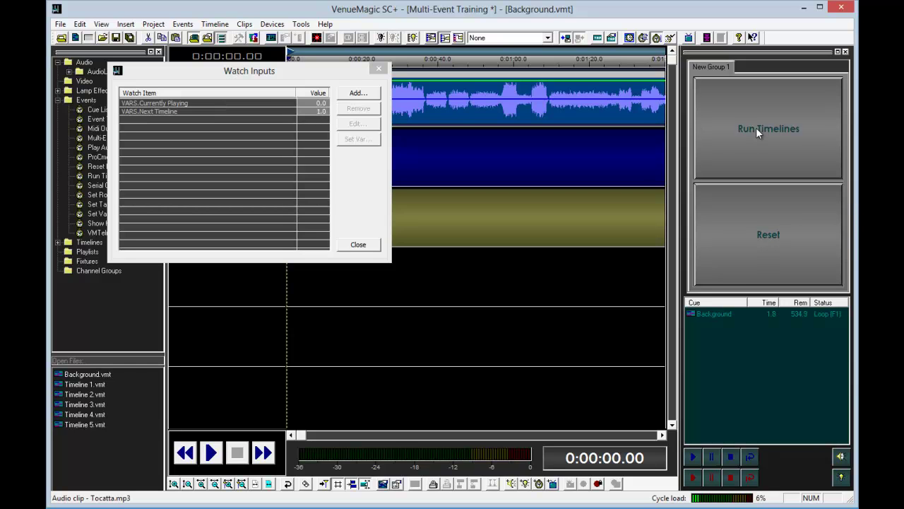
click(757, 130)
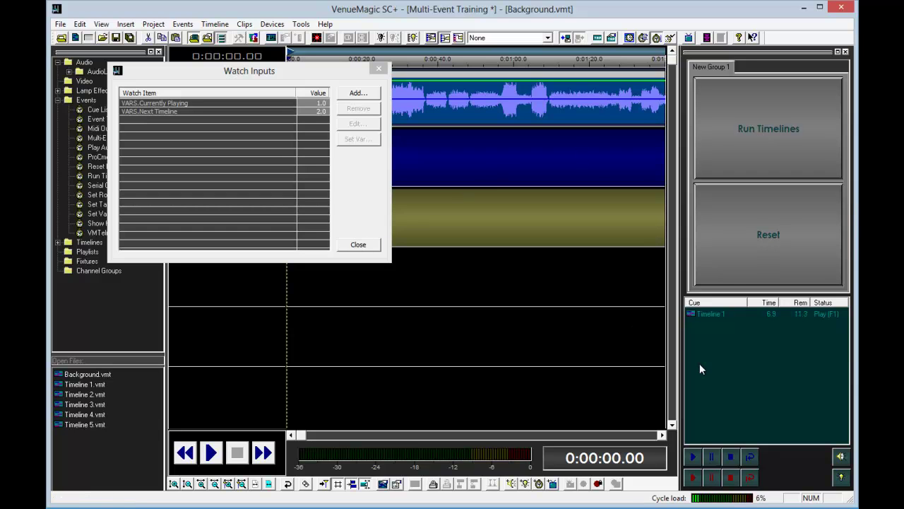
click(734, 479)
drag(305, 77, 567, 280)
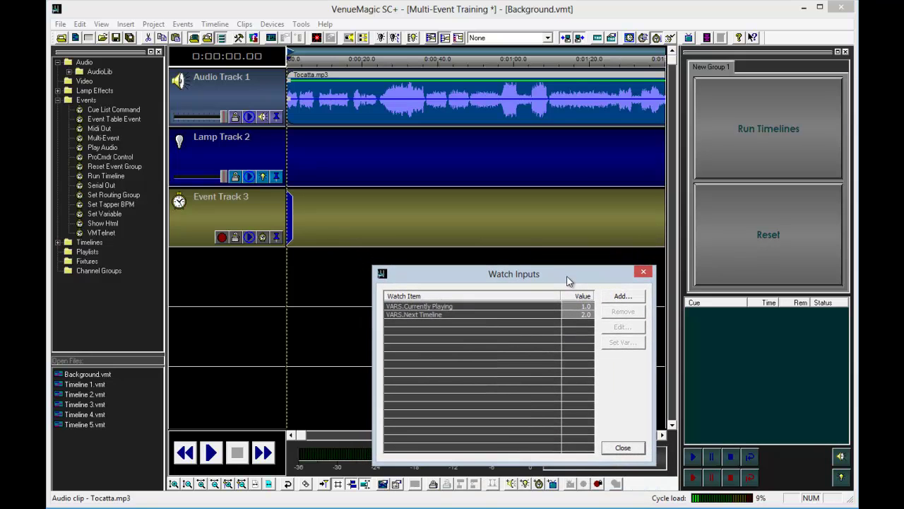
Step: Add a Run Timeline event for Timeline 2, played as Foreground 1, to the Run Timelines button's Multi-Event
right_click(739, 118)
click(782, 213)
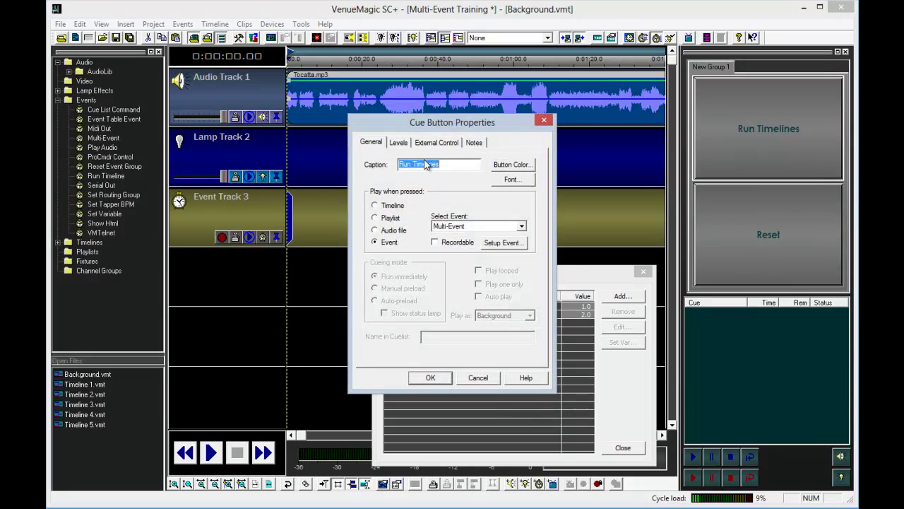
click(492, 246)
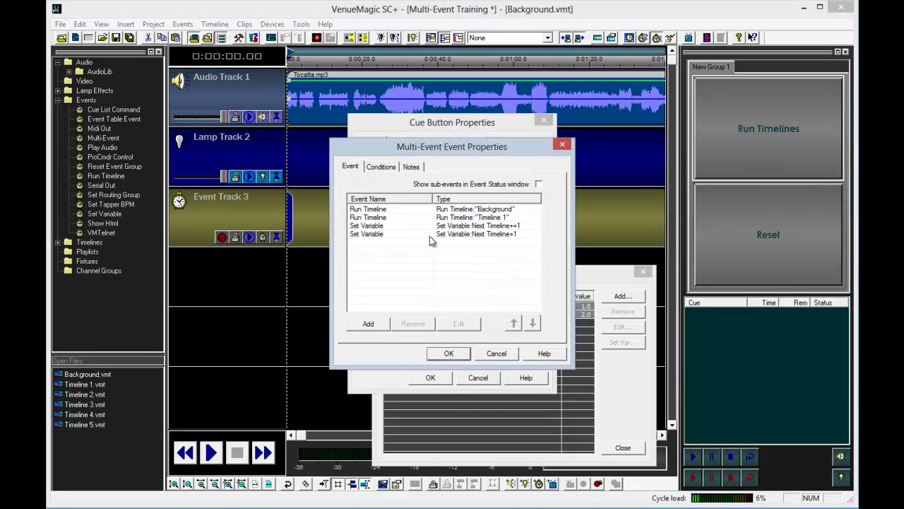
click(369, 325)
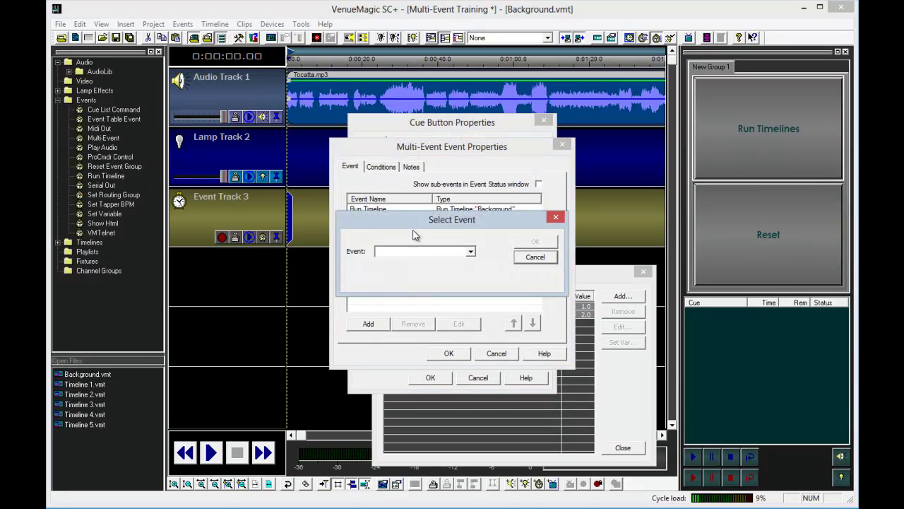
click(423, 251)
click(423, 316)
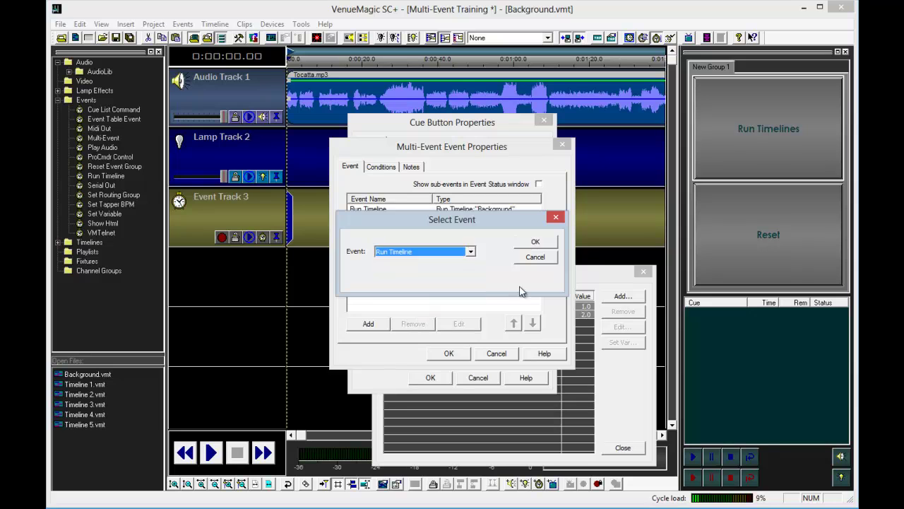
click(535, 242)
click(428, 195)
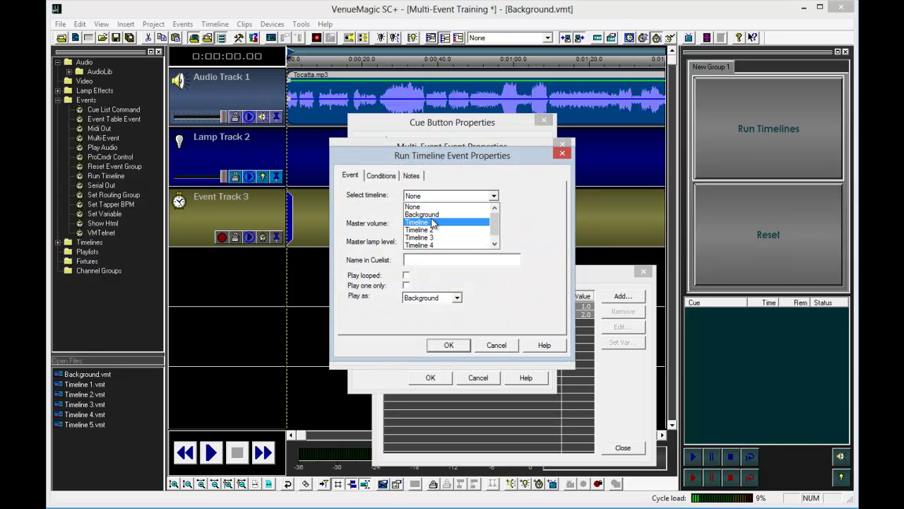
click(434, 230)
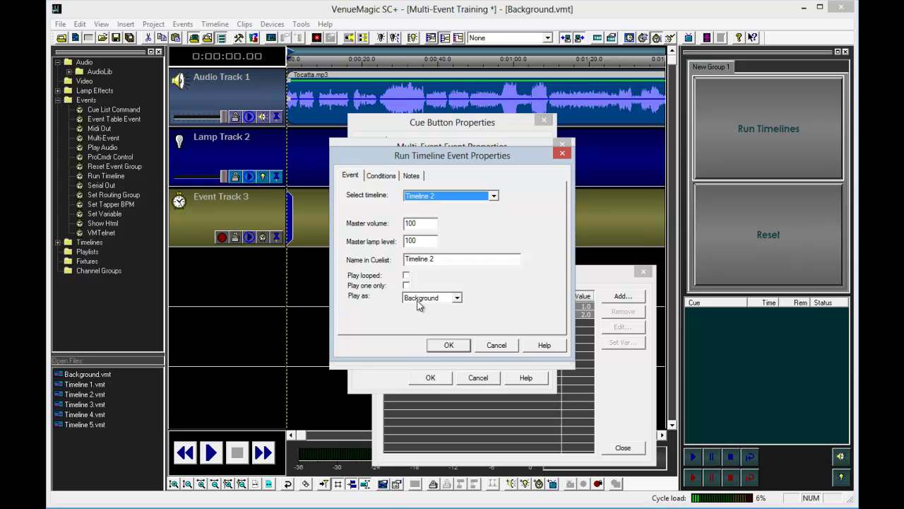
click(421, 299)
click(426, 323)
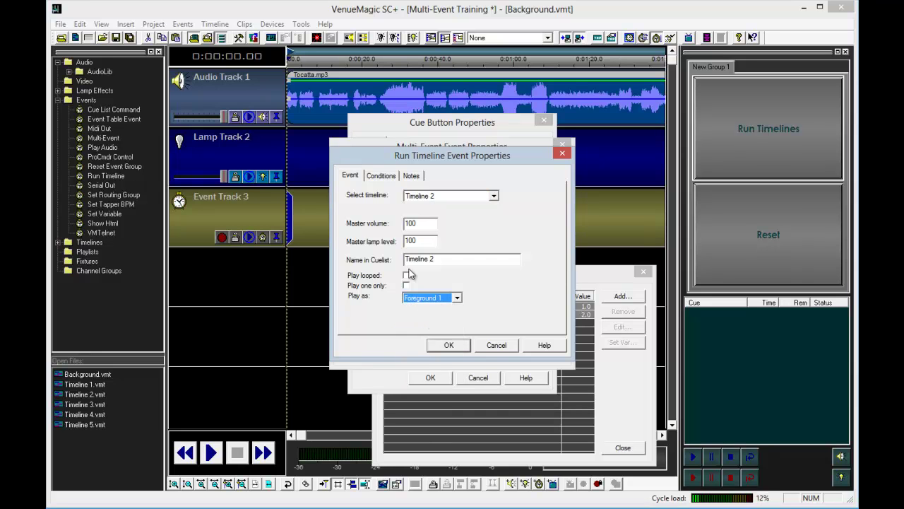
Step: Add an AND condition to the Timeline 2 event requiring the variable Currently Playing > 0
click(388, 180)
click(539, 205)
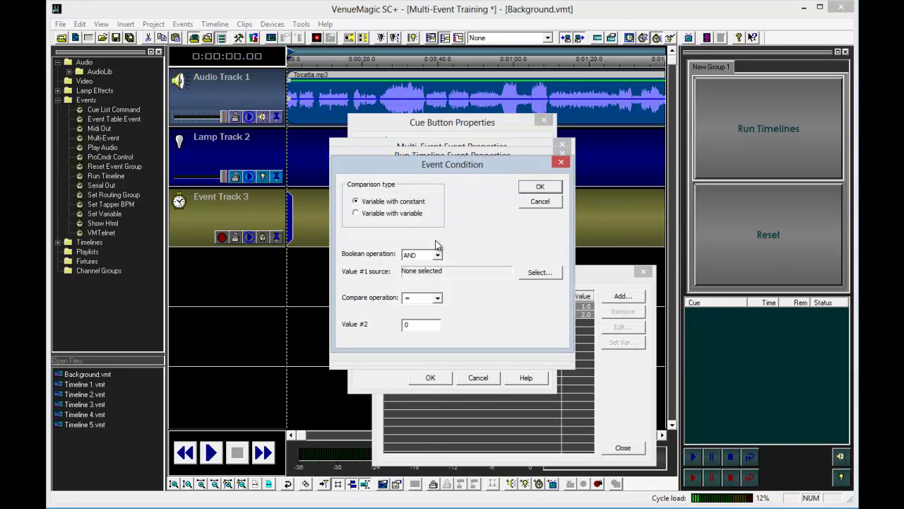
click(550, 274)
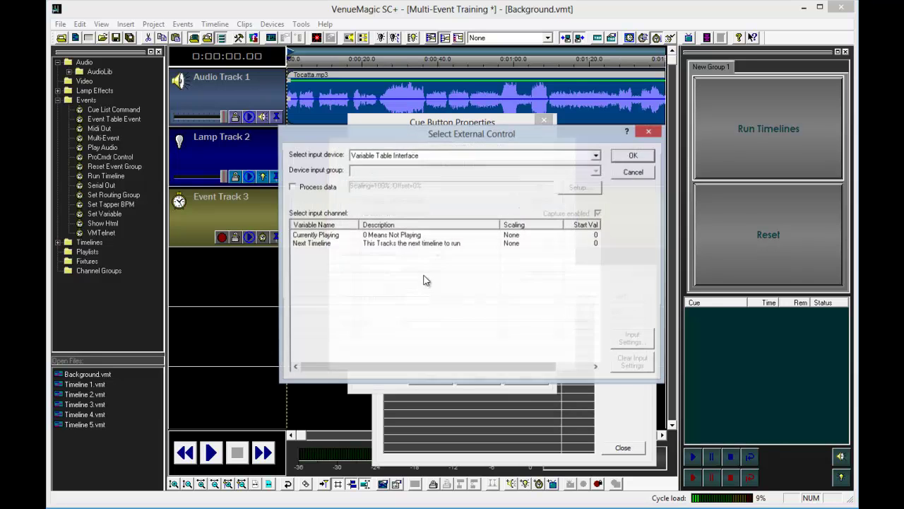
double_click(427, 235)
click(438, 298)
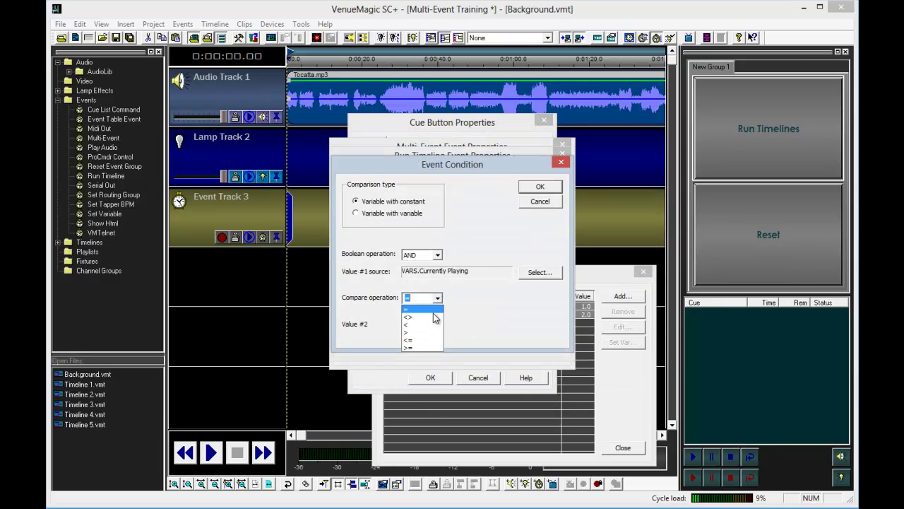
click(427, 333)
click(530, 188)
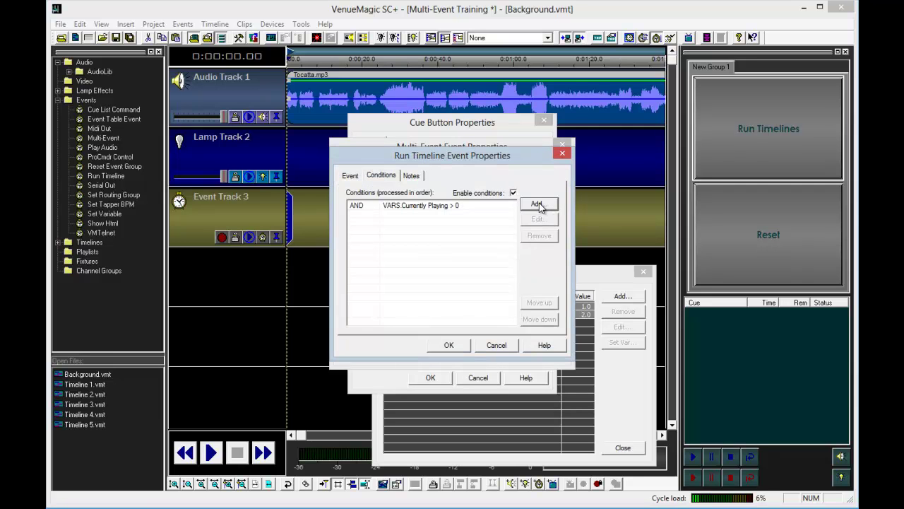
Step: Add a second AND condition requiring Next Timeline = 2, and save the Timeline 2 event
click(537, 204)
click(532, 276)
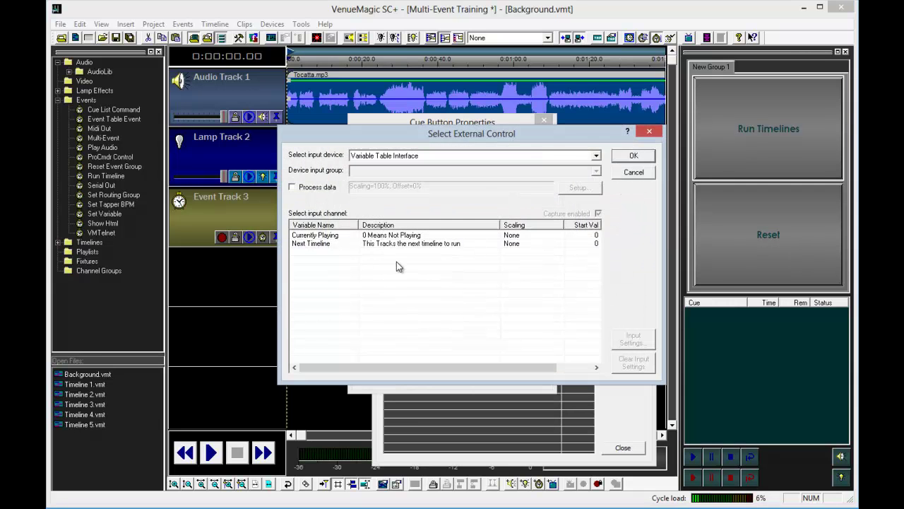
double_click(399, 244)
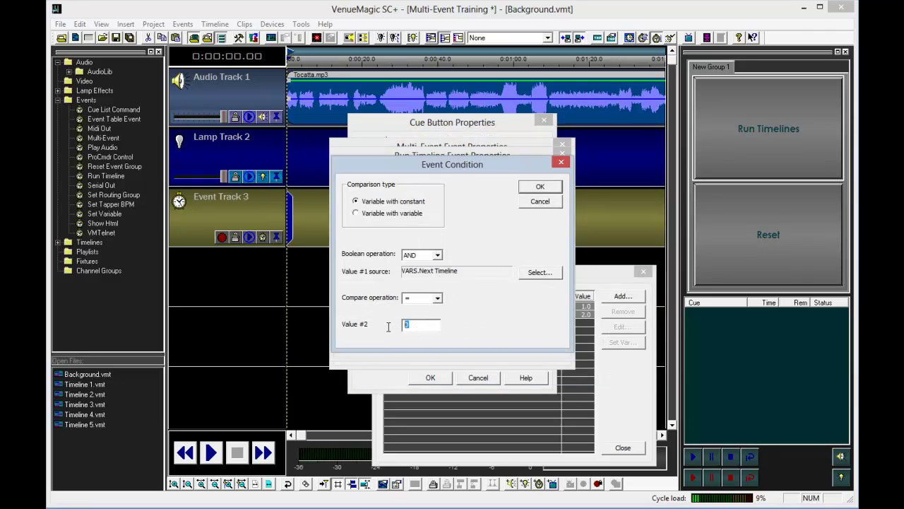
text(2)
click(540, 188)
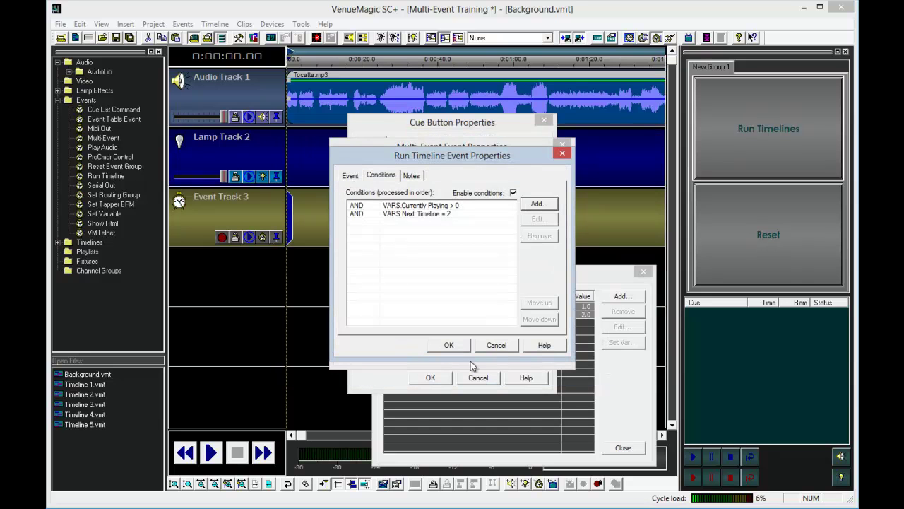
click(455, 349)
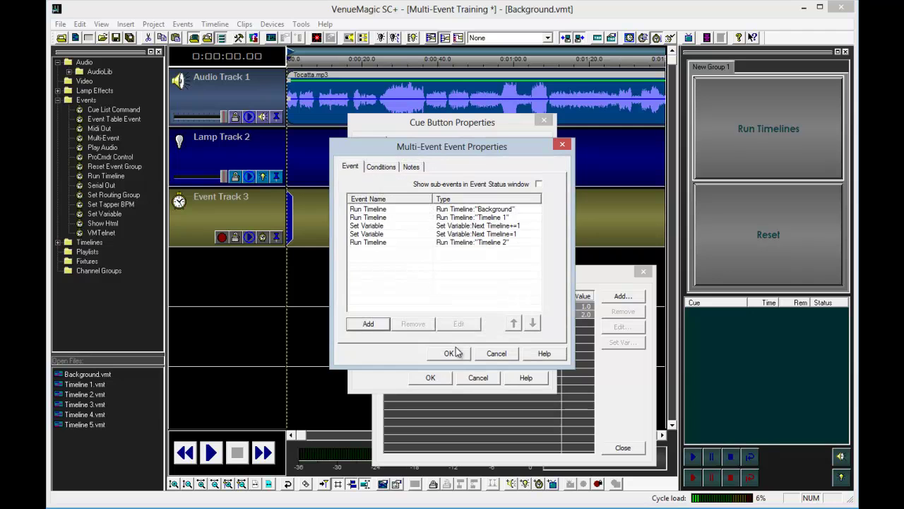
Step: Add a Run Timeline event for Timeline 3, played as Foreground 1, to the same Multi-Event
click(368, 325)
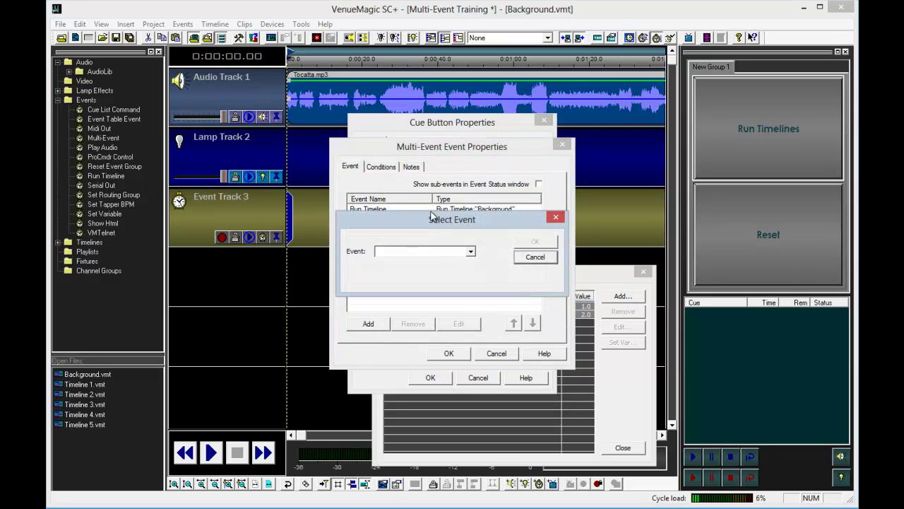
click(436, 253)
click(430, 318)
click(534, 242)
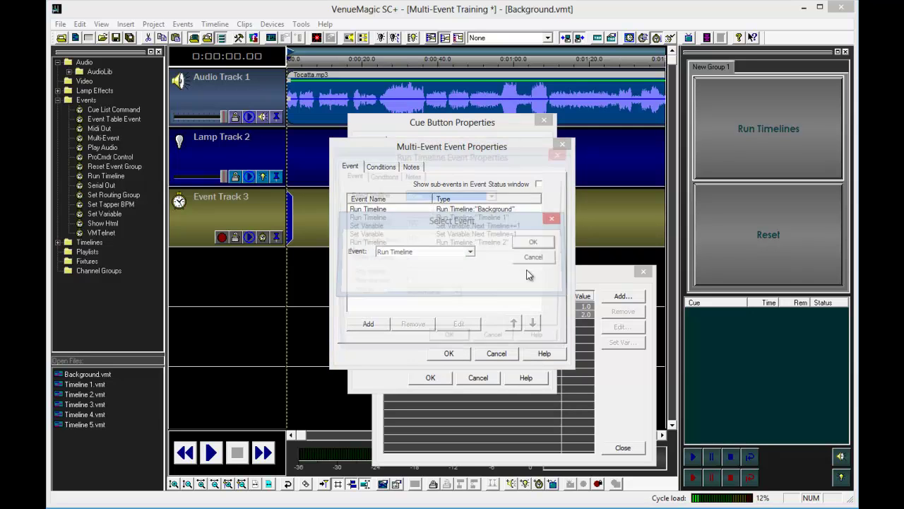
click(457, 199)
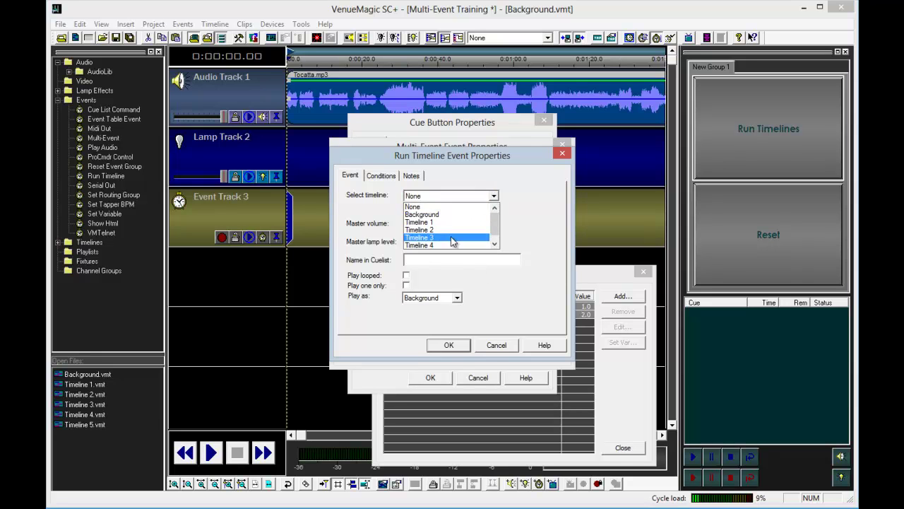
click(454, 239)
click(434, 299)
click(432, 324)
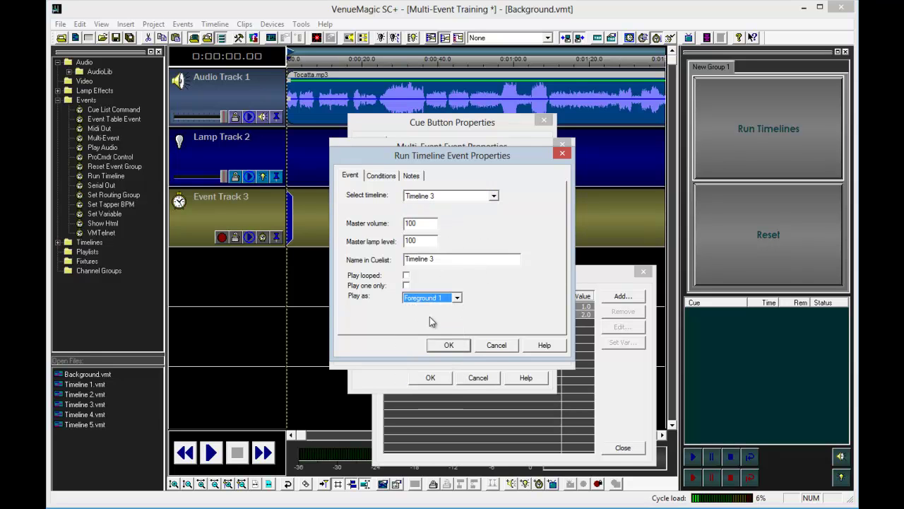
Step: Add an AND condition to the Timeline 3 event requiring the variable Currently Playing = 0
click(383, 177)
click(540, 204)
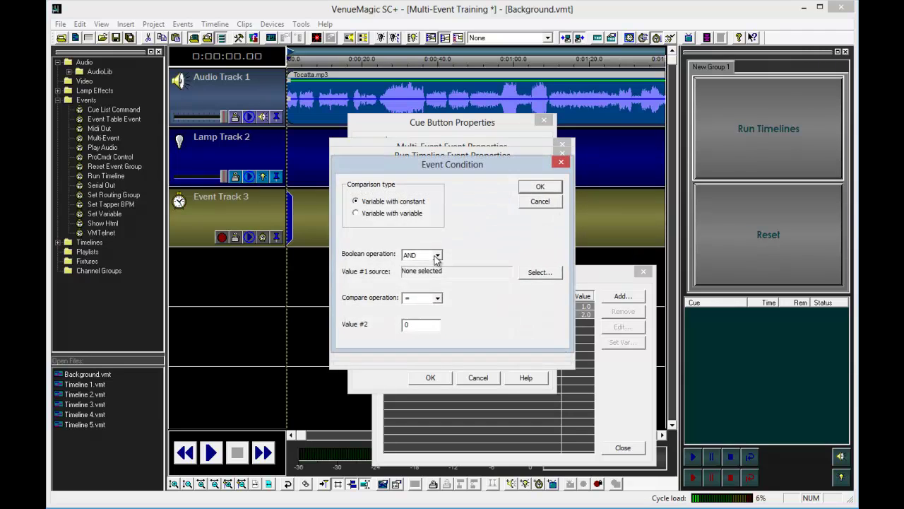
click(538, 273)
double_click(387, 235)
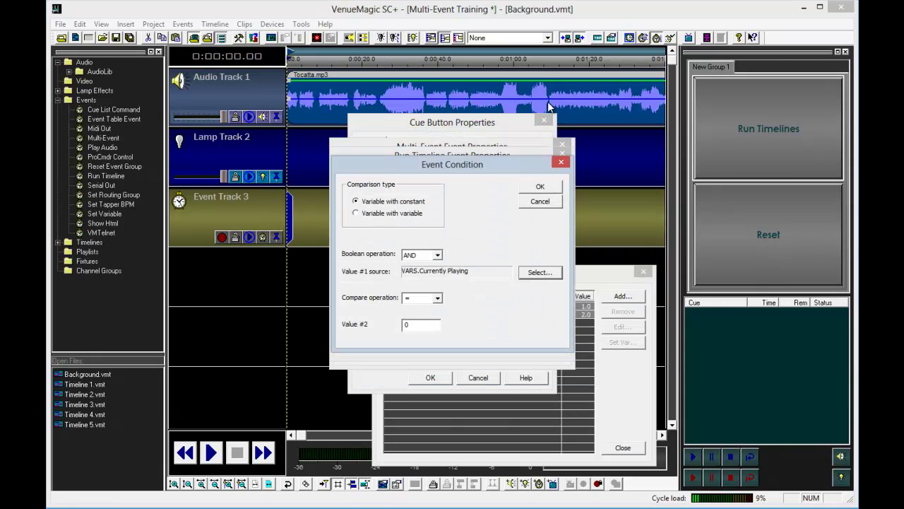
click(437, 298)
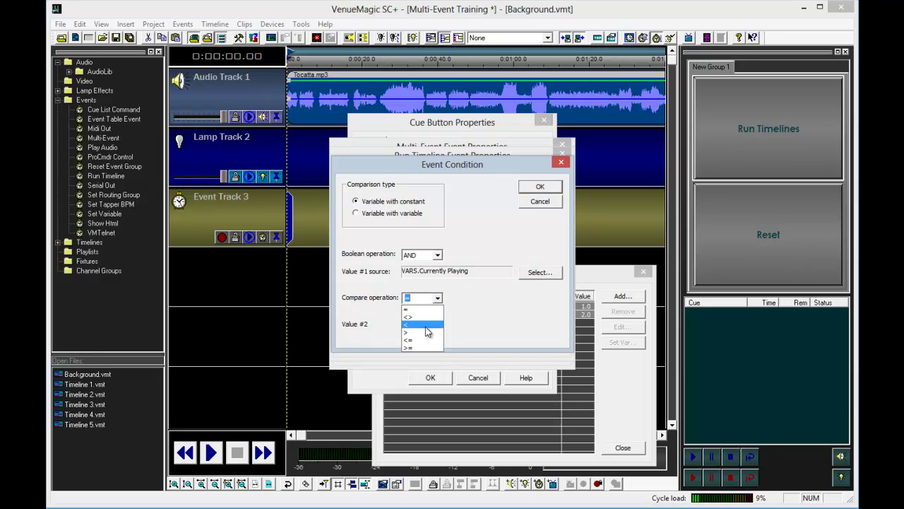
click(466, 309)
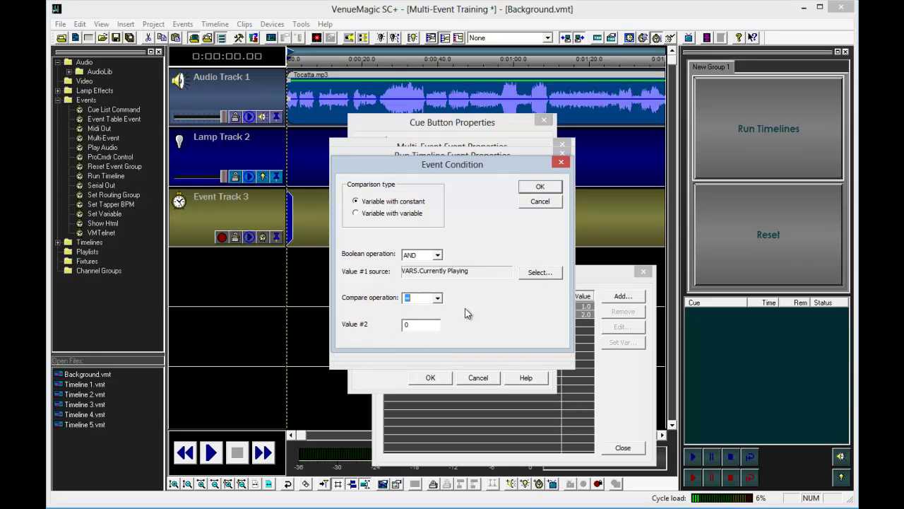
click(541, 187)
Step: Add a second AND condition requiring Next Timeline = 3, and save the Timeline 3 event
click(539, 204)
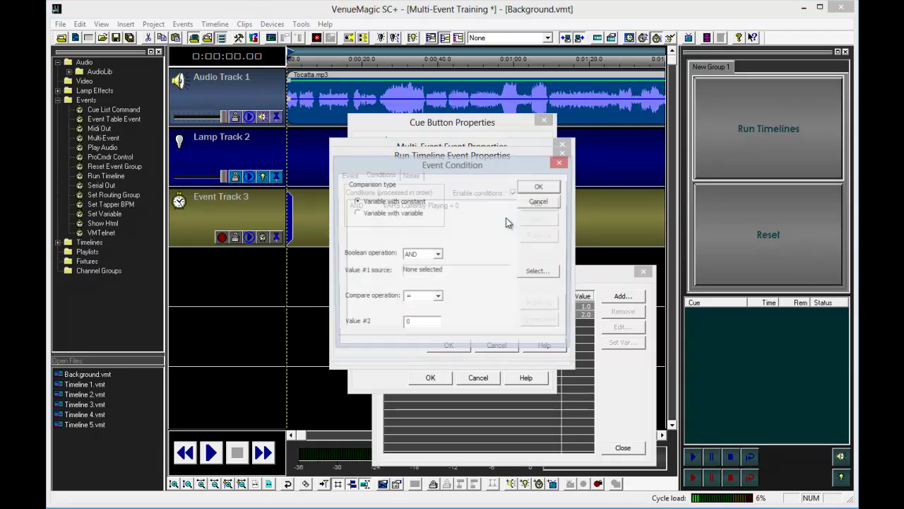
click(530, 271)
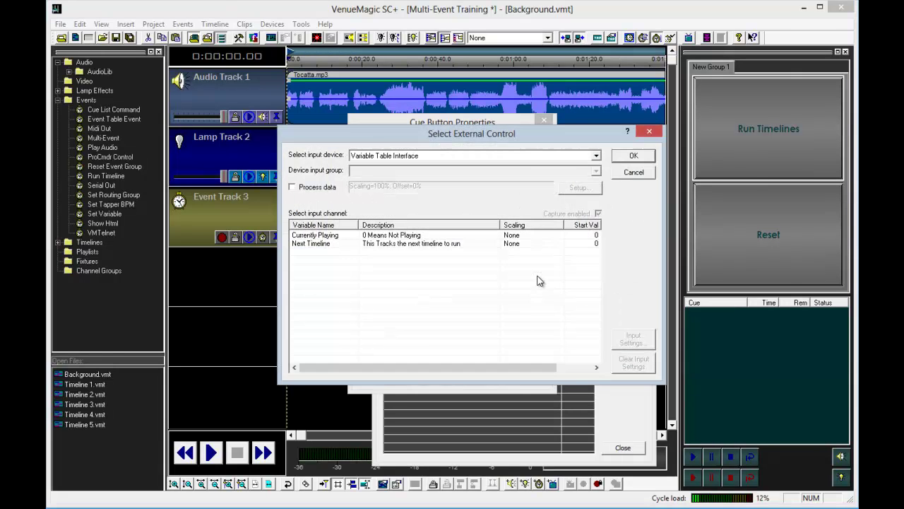
click(411, 242)
double_click(410, 243)
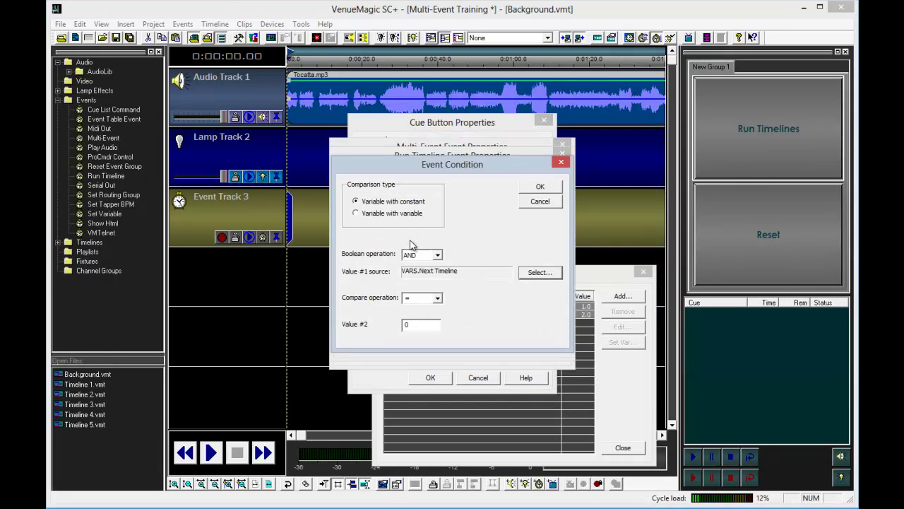
click(437, 298)
click(425, 322)
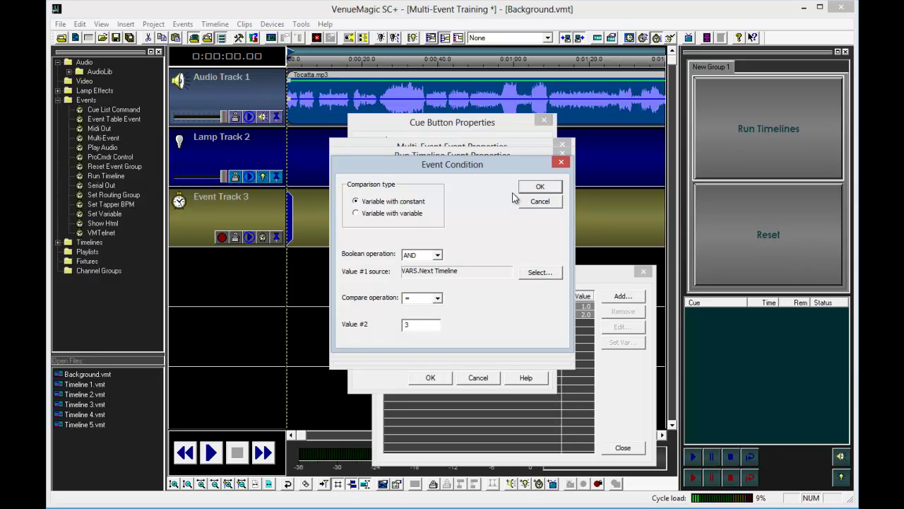
click(539, 186)
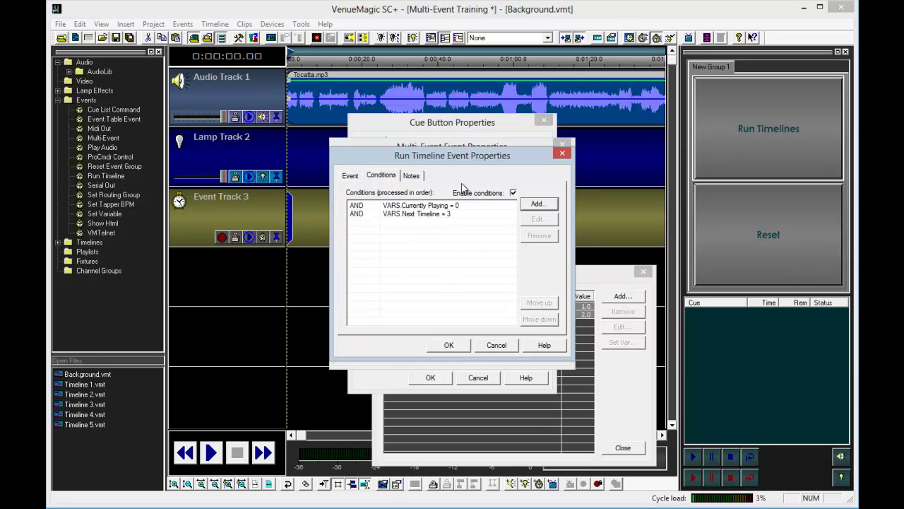
click(452, 346)
Step: Change the compare operation of the Timeline 2 event's Currently Playing condition to =, and save the event
double_click(455, 241)
click(384, 178)
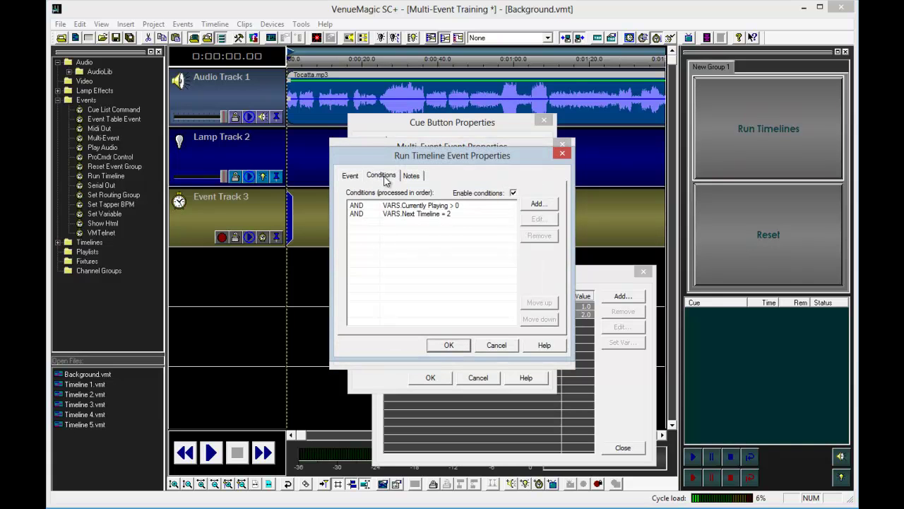
double_click(430, 206)
click(437, 299)
click(417, 311)
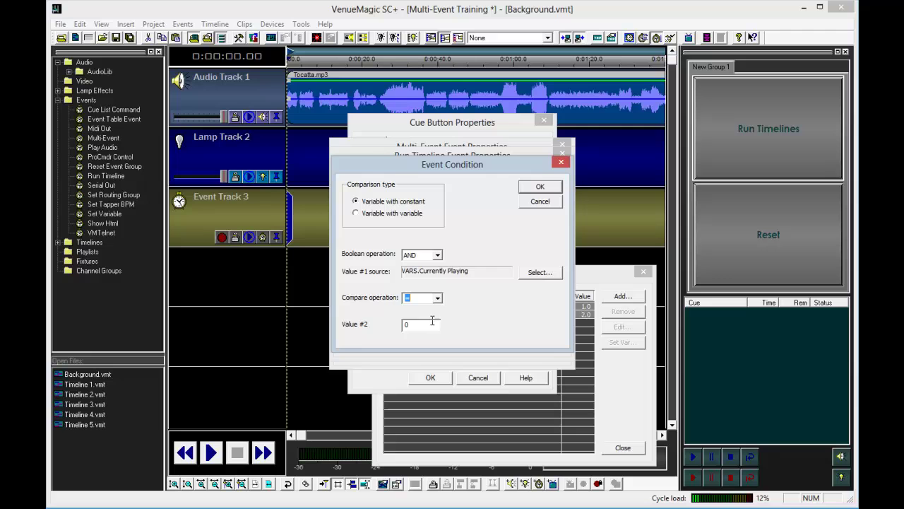
click(539, 188)
click(449, 345)
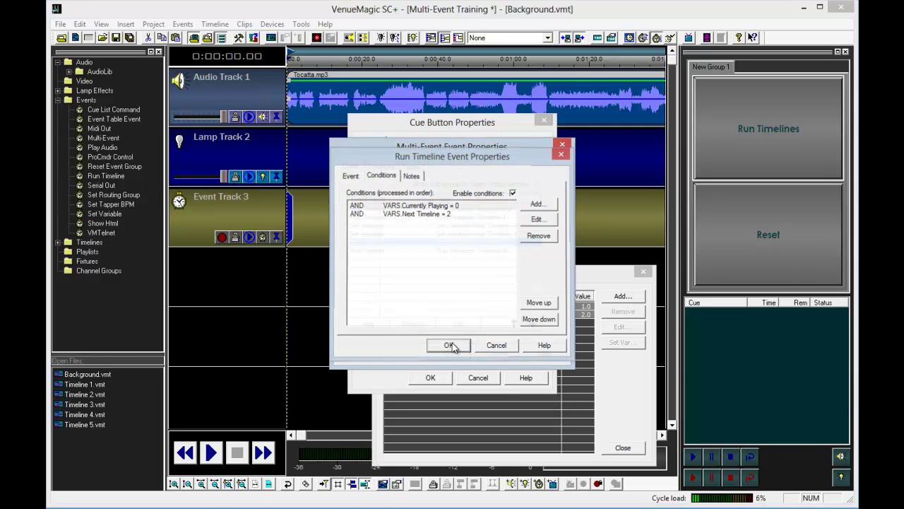
Step: Add a Run Timeline event for Timeline 4, played as Foreground 1, to the Multi-Event
click(363, 324)
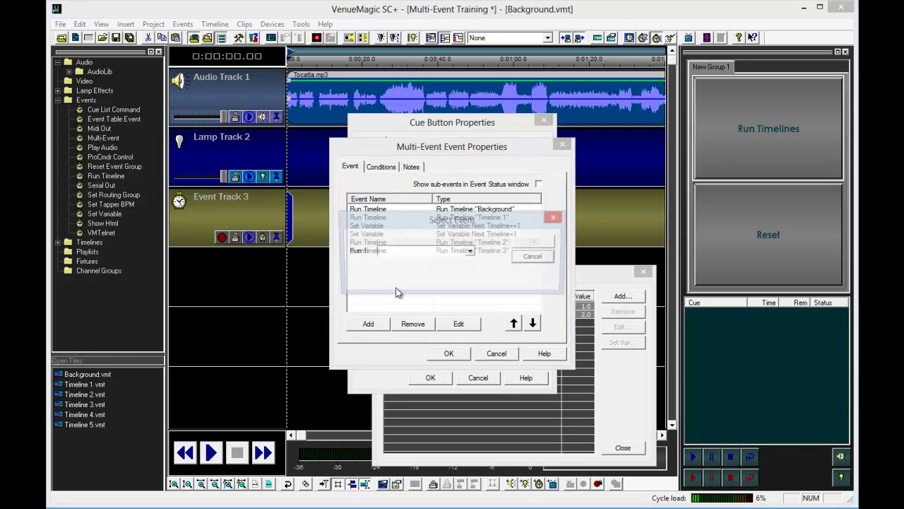
click(440, 252)
click(392, 316)
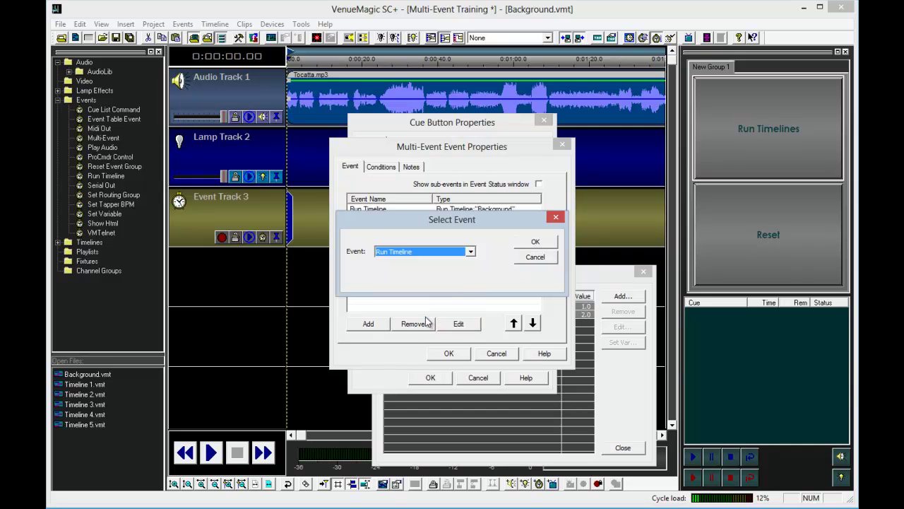
click(535, 242)
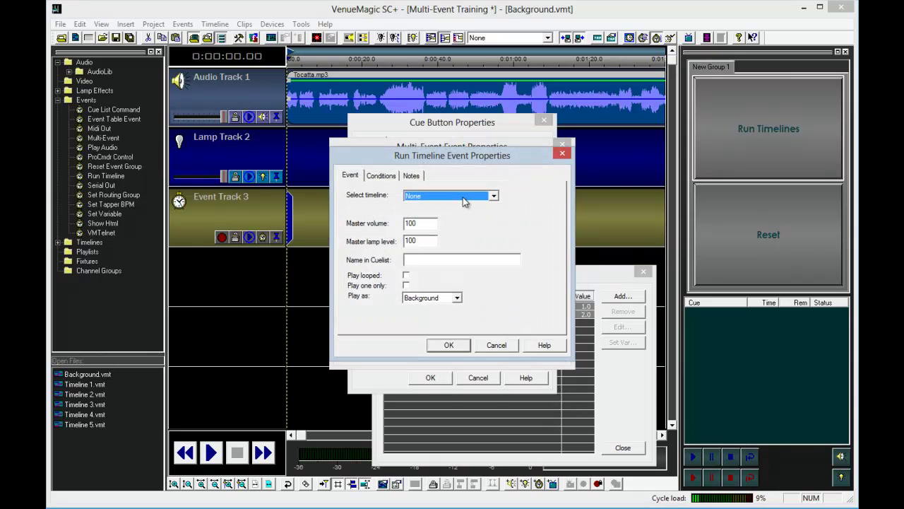
click(481, 195)
click(438, 245)
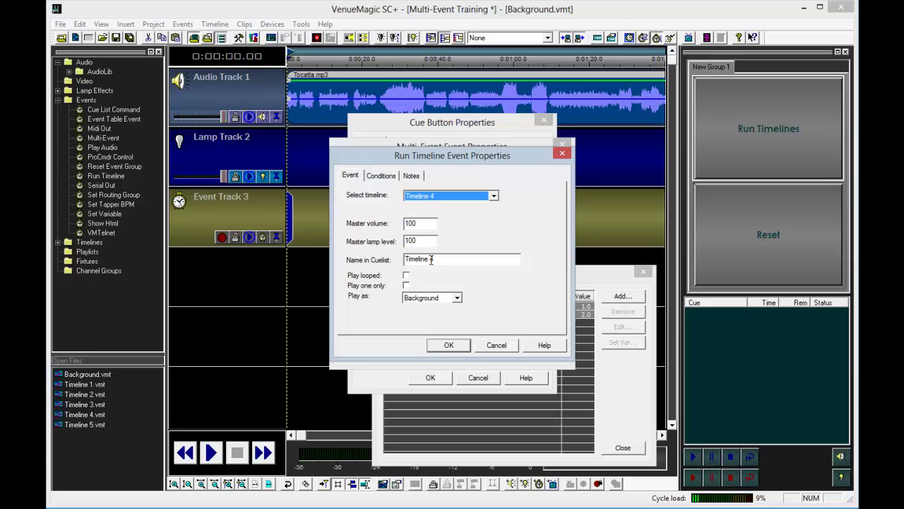
click(422, 297)
click(423, 311)
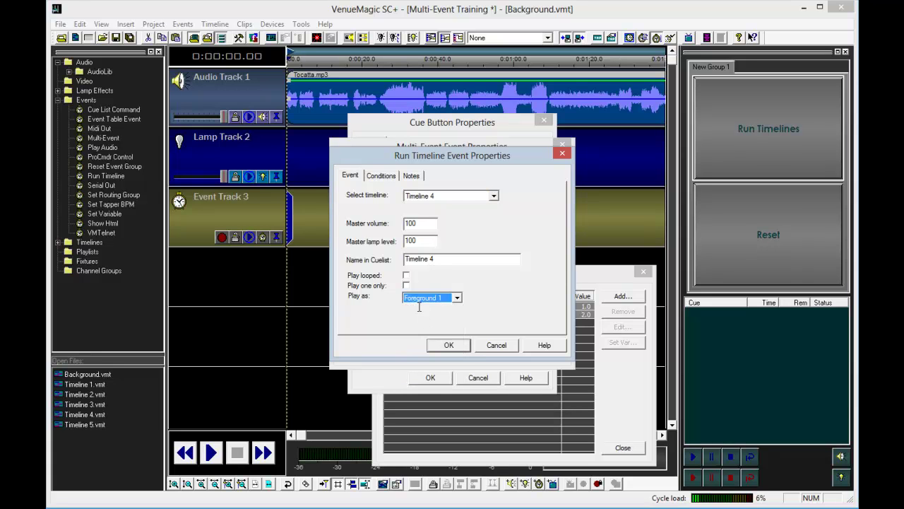
Step: Add an AND condition to the Timeline 4 event requiring the variable Currently Playing = 0
click(382, 177)
click(548, 208)
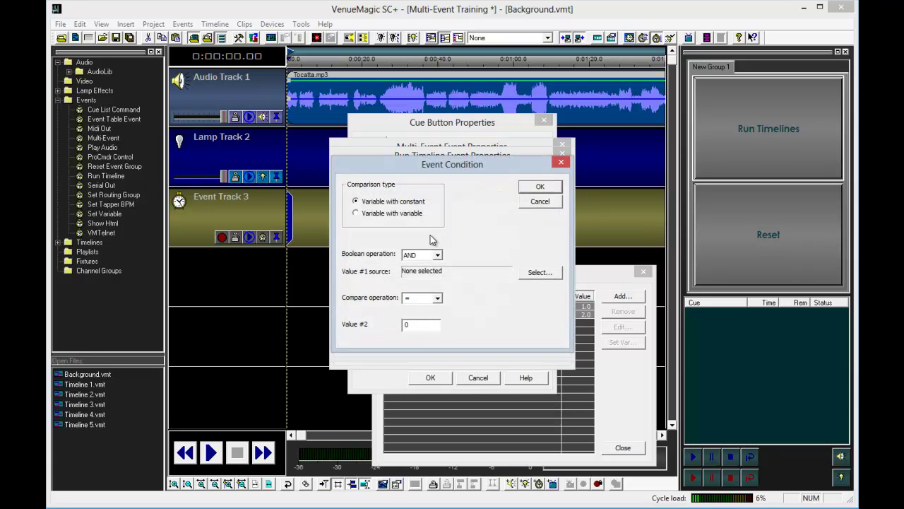
click(541, 272)
double_click(559, 234)
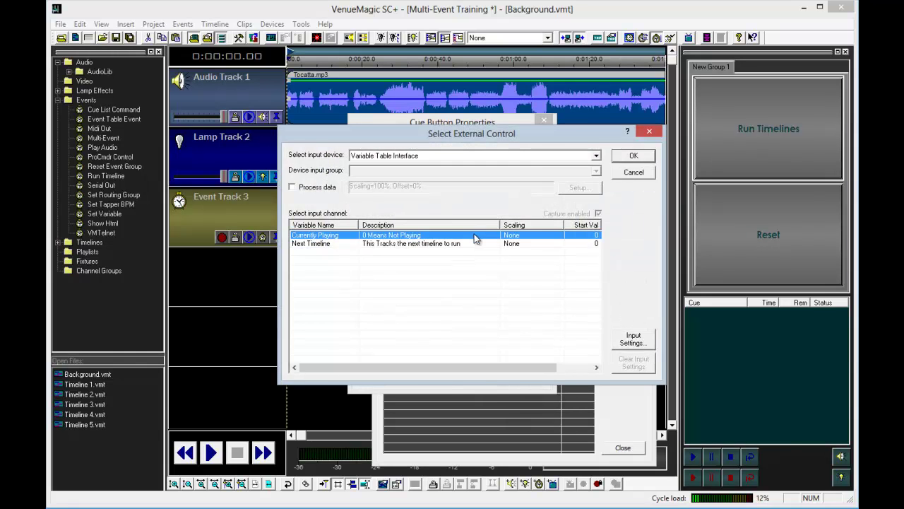
click(539, 186)
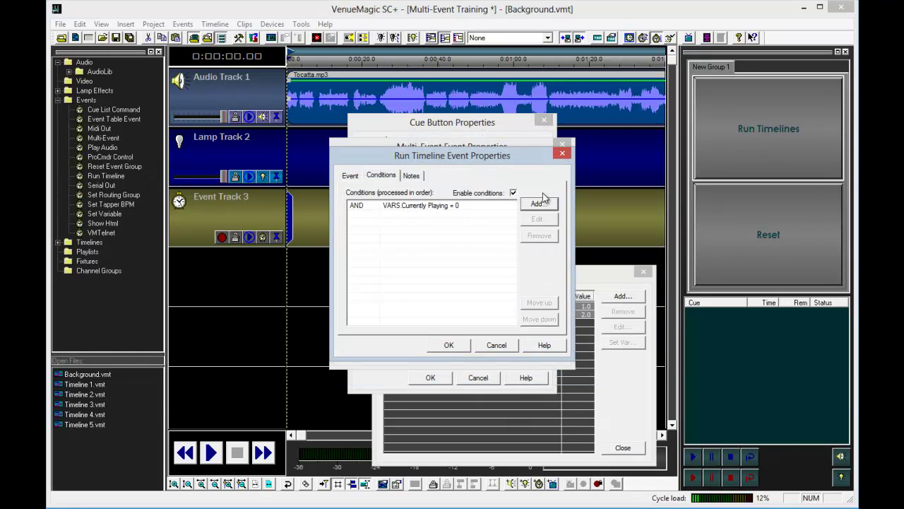
Step: Add a second AND condition requiring Next Timeline = 4, and save the Timeline 4 event
click(541, 199)
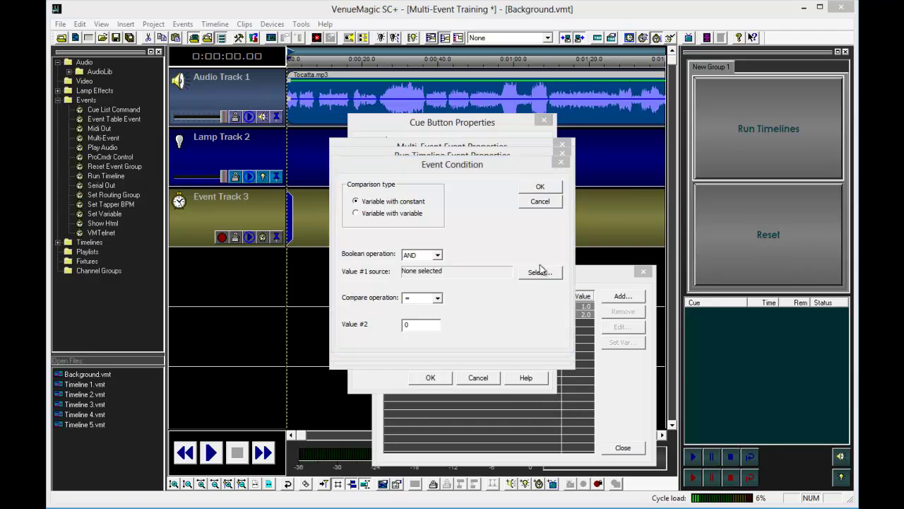
click(541, 272)
click(444, 244)
double_click(443, 244)
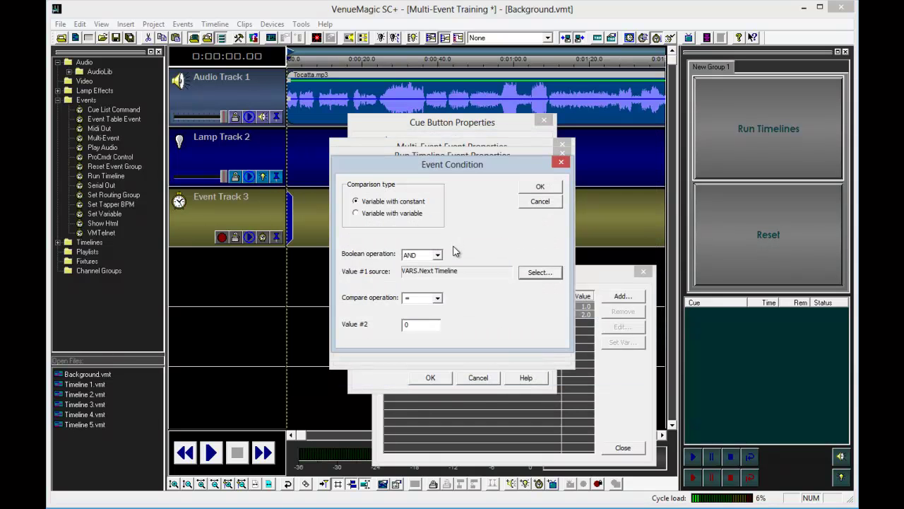
double_click(416, 327)
text(4)
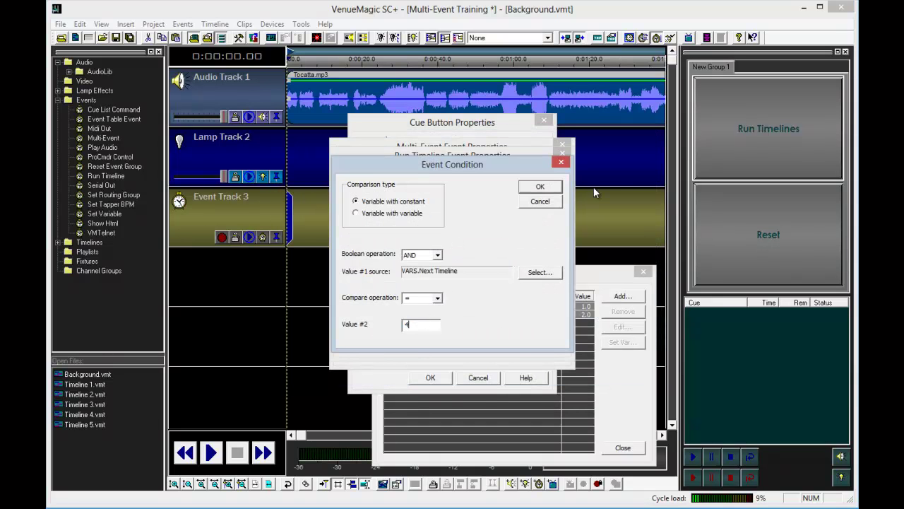
click(541, 187)
click(450, 347)
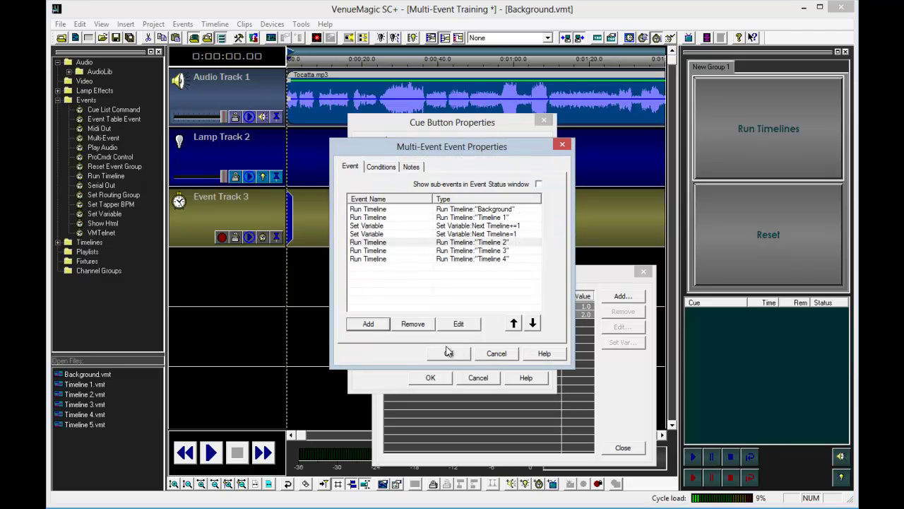
Step: Add a Run Timeline event for Timeline 5, played as Foreground 1, to the Multi-Event
click(370, 325)
click(400, 251)
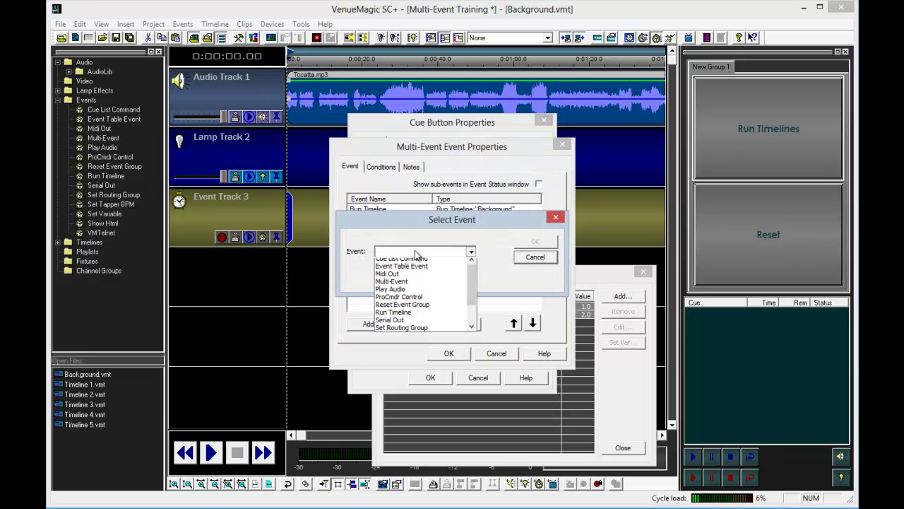
click(424, 317)
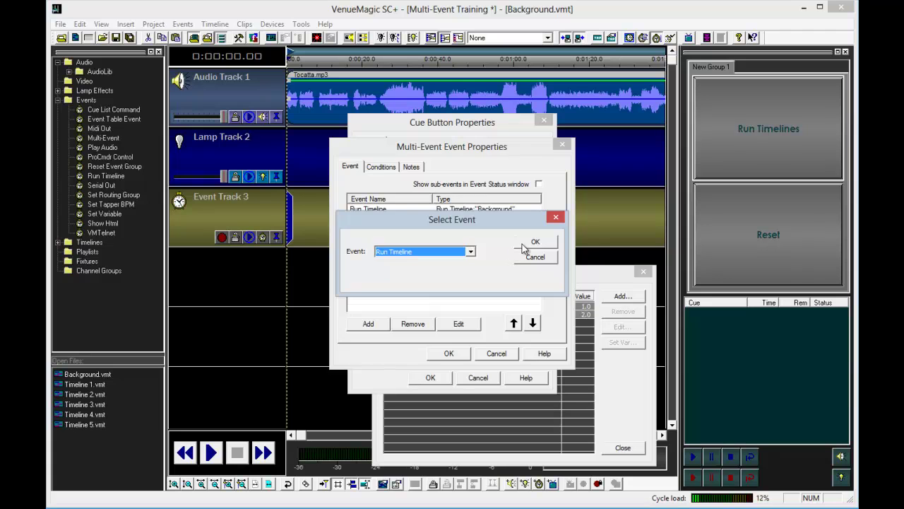
click(534, 242)
click(480, 196)
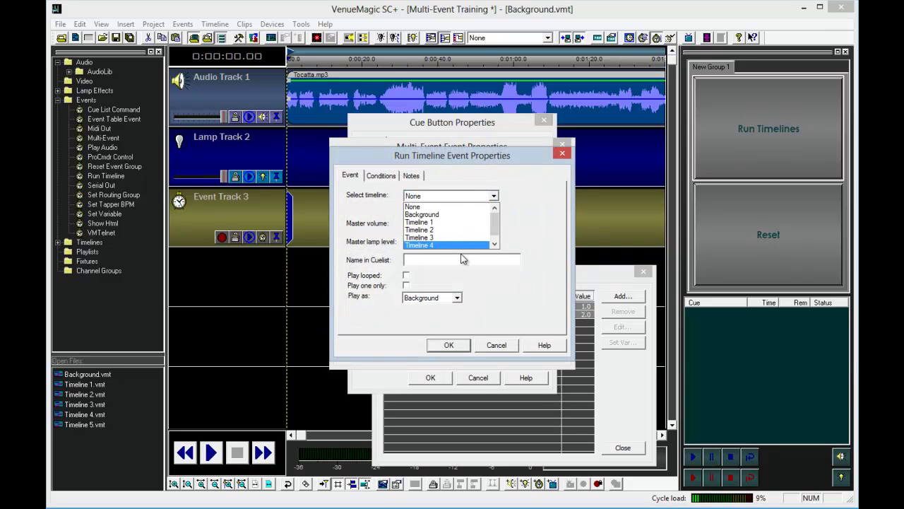
click(456, 249)
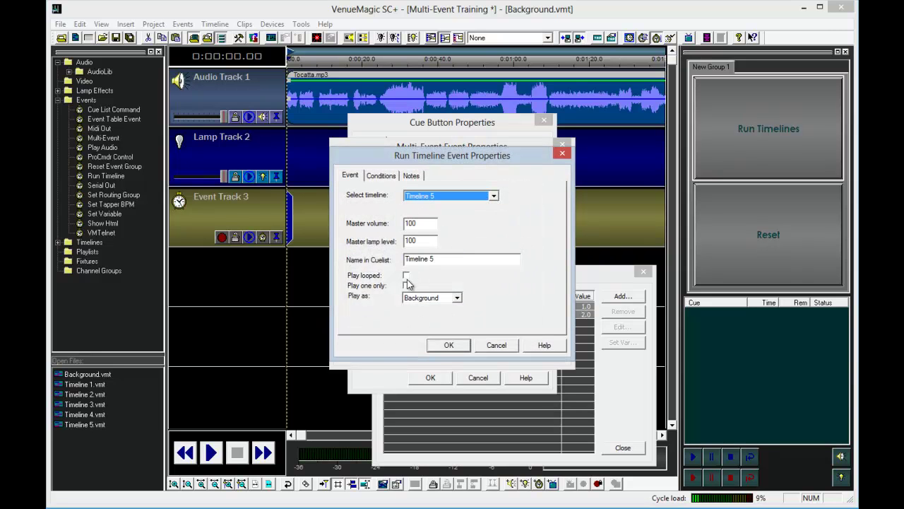
click(422, 298)
click(422, 317)
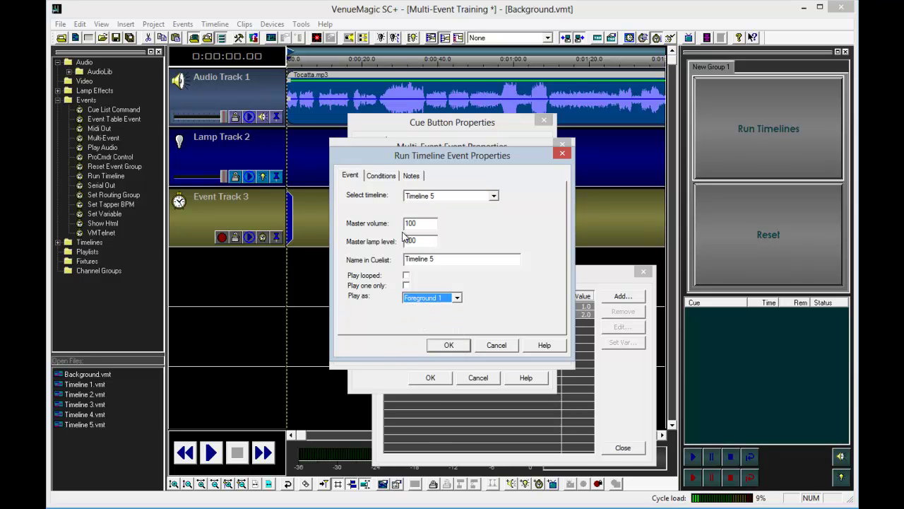
Step: Add an AND condition to the Timeline 5 event requiring the variable Currently Playing = 0
click(382, 176)
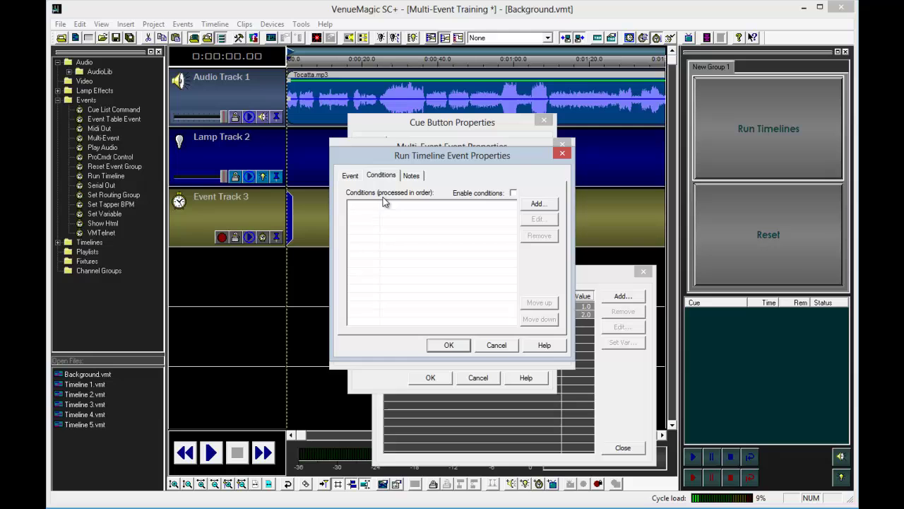
click(541, 201)
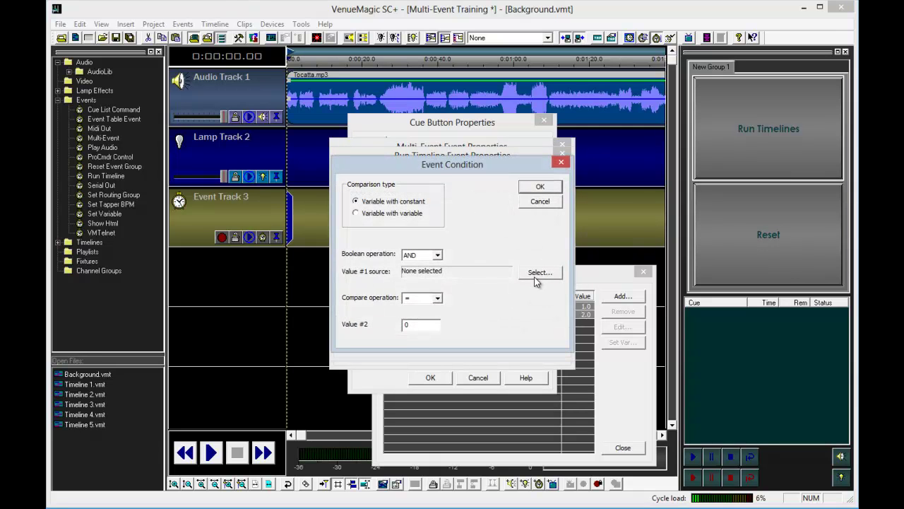
click(537, 276)
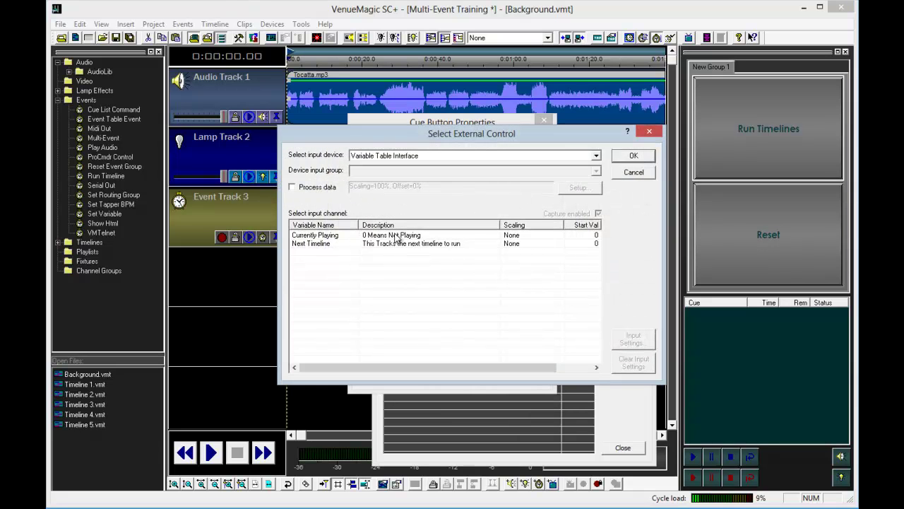
double_click(395, 235)
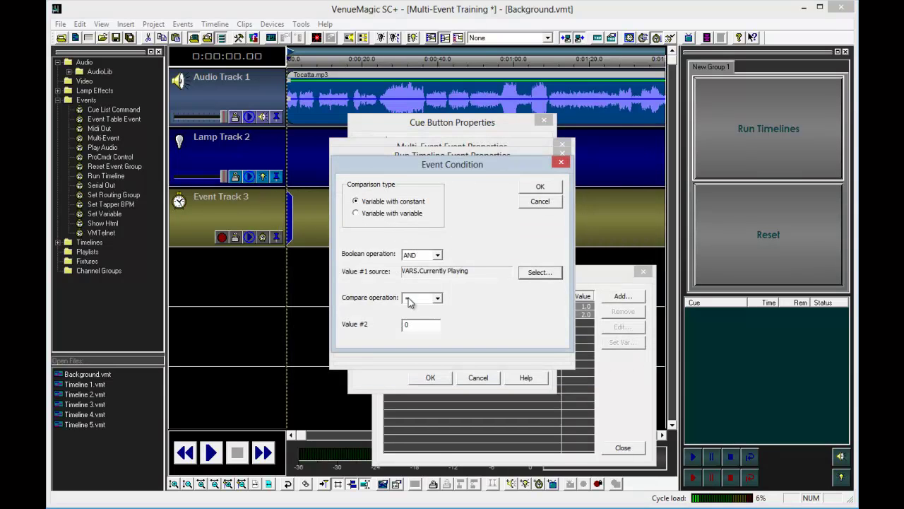
click(540, 186)
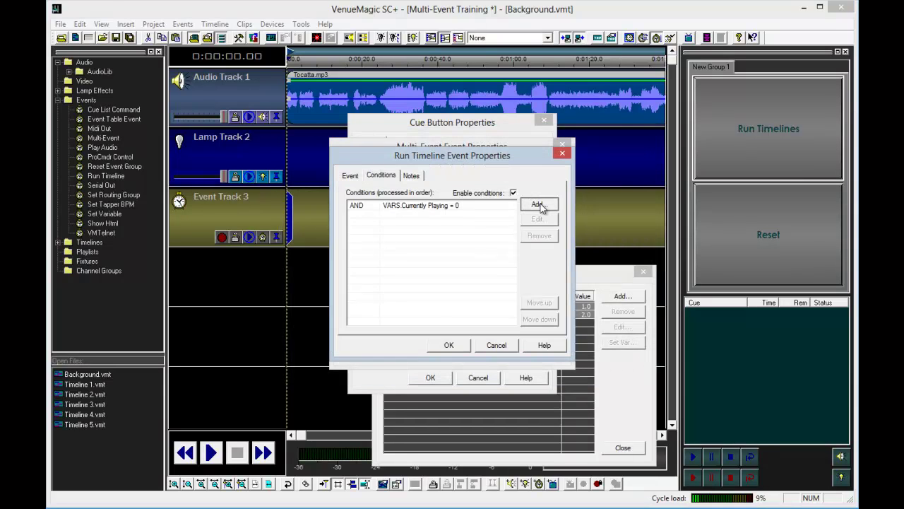
Step: Add a second AND condition requiring Next Timeline = 5, and save the Timeline 5 event
click(541, 203)
click(550, 275)
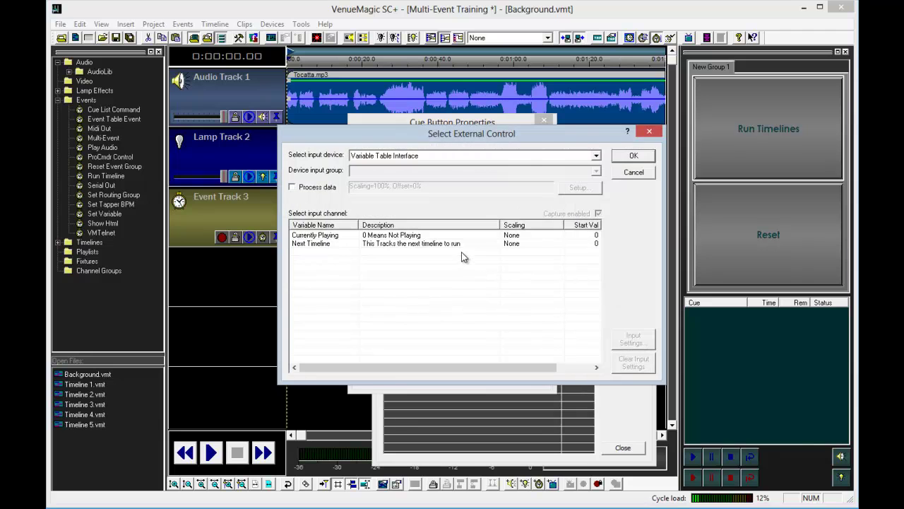
double_click(455, 244)
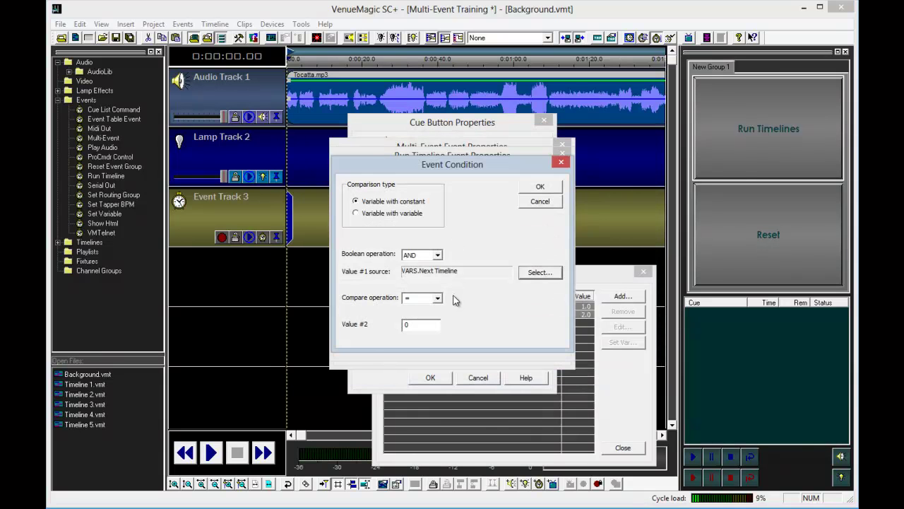
double_click(429, 323)
text(5)
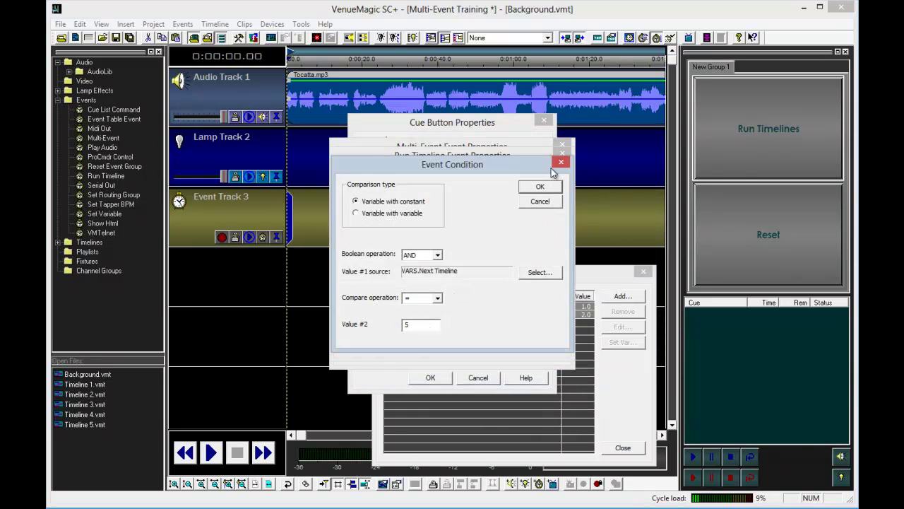
click(540, 188)
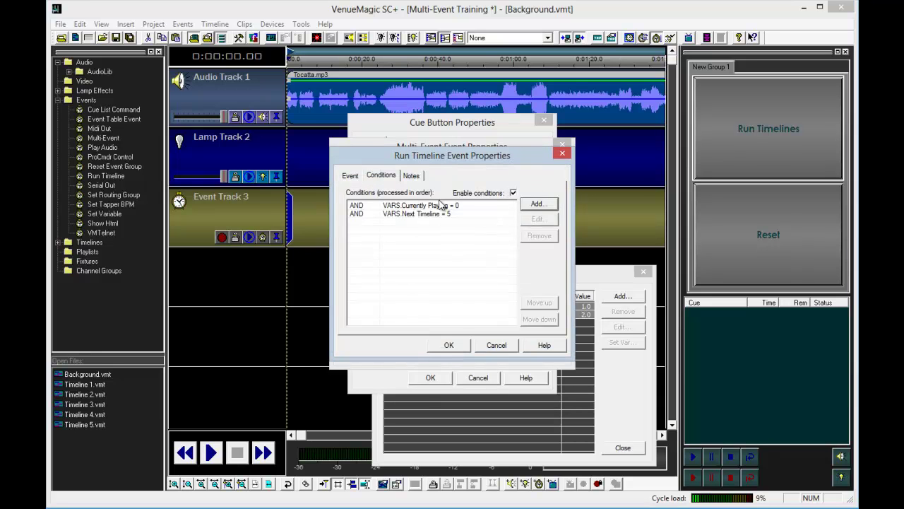
click(448, 345)
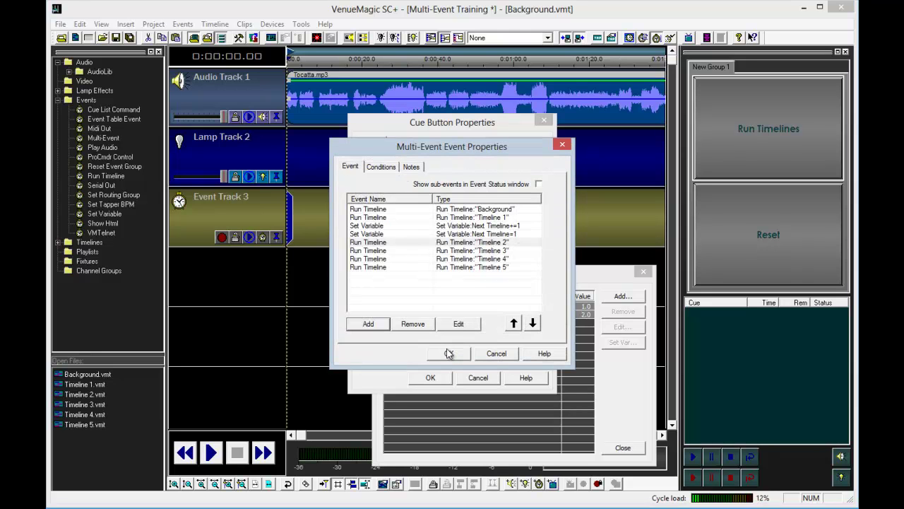
Step: Move both Set Variable events below Timeline 5, keeping Next Timeline+=1 before Next Timeline=1, and save the Run Timelines cue button
click(483, 235)
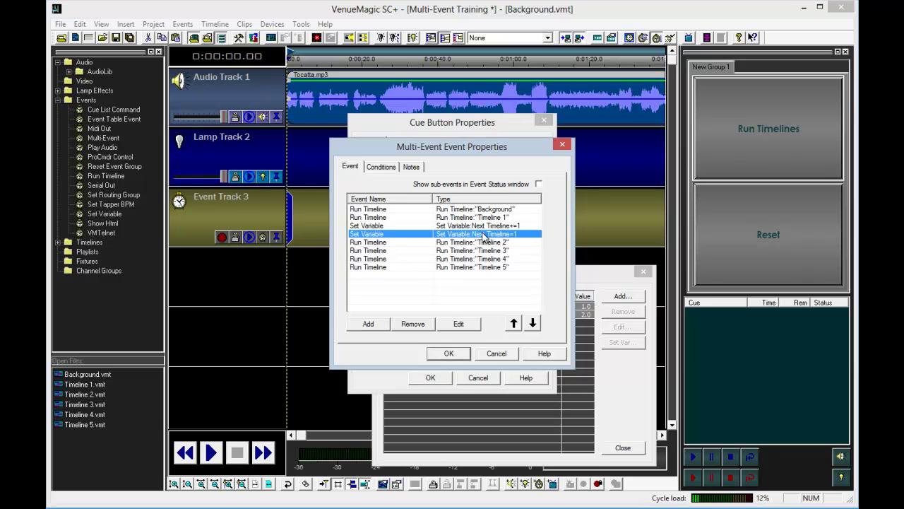
click(534, 324)
click(533, 324)
click(534, 324)
click(534, 324)
click(529, 225)
click(534, 323)
click(534, 323)
click(533, 324)
click(533, 324)
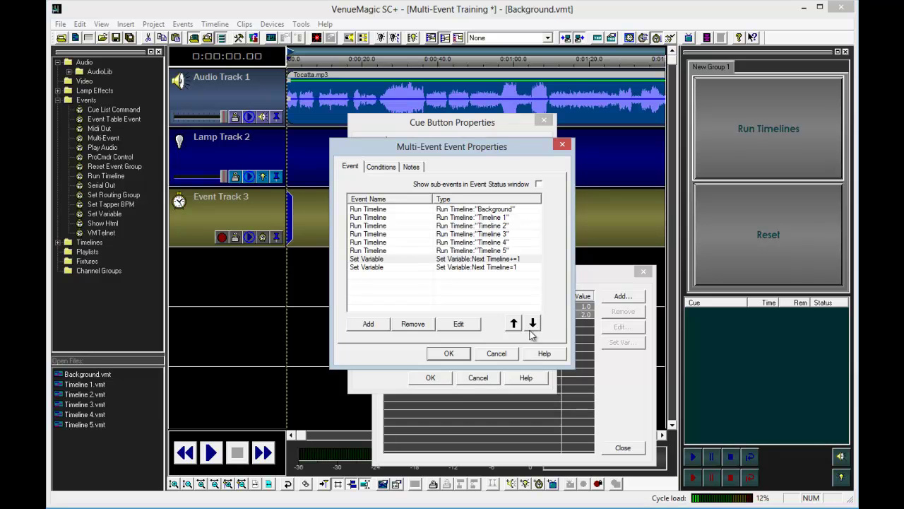
click(447, 354)
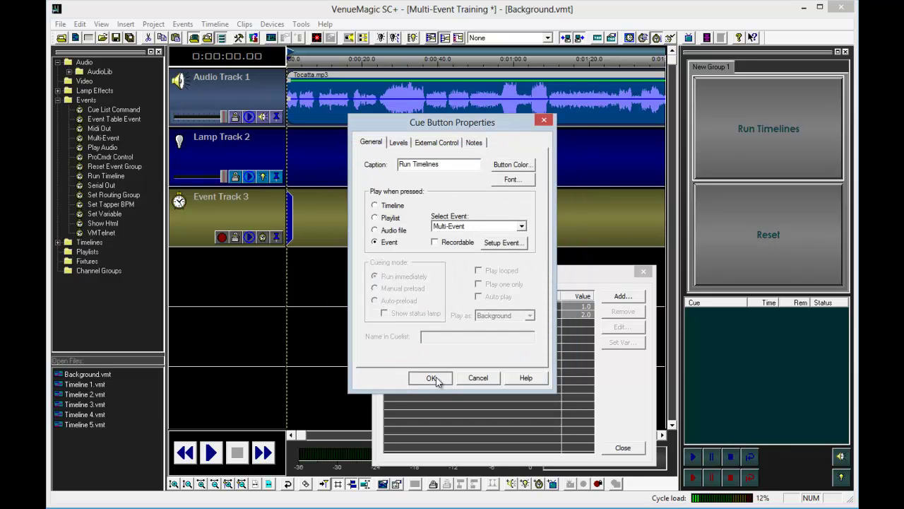
click(433, 378)
Step: Run the Reset cue to reset the watched variables, and save the whole project
drag(501, 274, 444, 226)
click(747, 255)
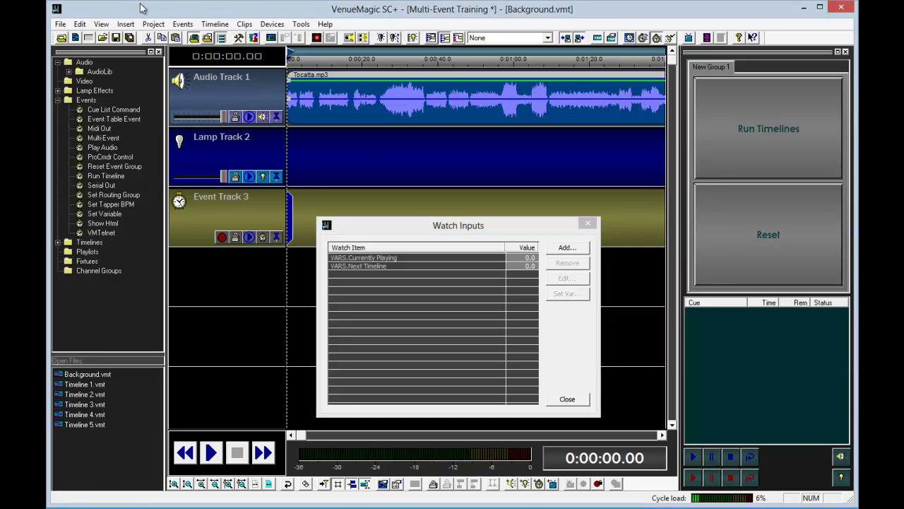
click(130, 39)
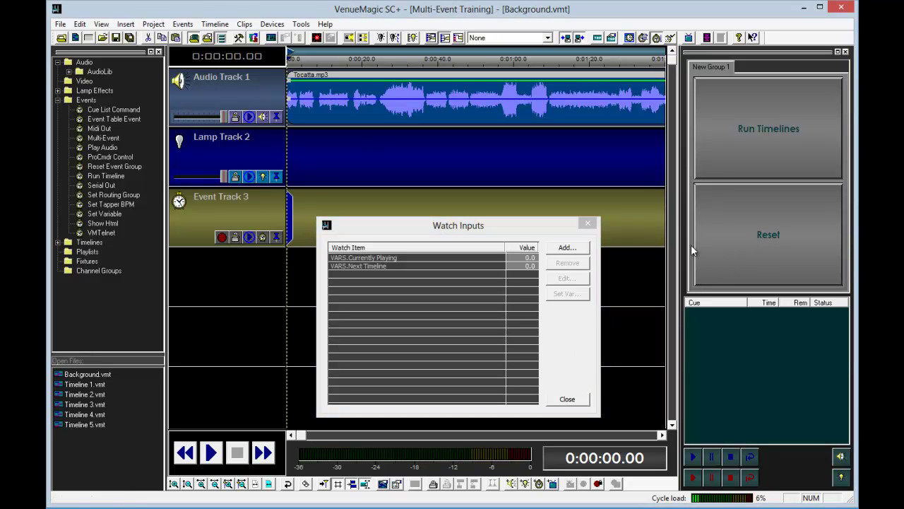
Step: Test the Run Timelines cue by starting the looping Background and triggering Timelines 1 and 2 in turn
click(757, 138)
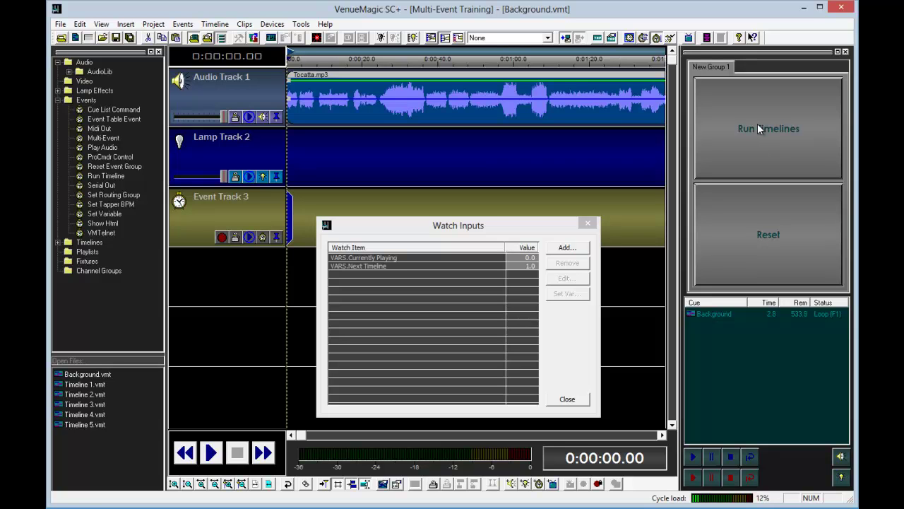
click(757, 127)
click(758, 123)
key(XF86AudioRaiseVolume)
key(XF86AudioRaiseVolume)
key(XF86AudioRaiseVolume)
key(XF86AudioRaiseVolume)
key(XF86AudioRaiseVolume)
key(XF86AudioRaiseVolume)
key(XF86AudioRaiseVolume)
key(XF86AudioRaiseVolume)
key(XF86AudioRaiseVolume)
key(XF86AudioRaiseVolume)
key(XF86AudioRaiseVolume)
key(XF86AudioRaiseVolume)
key(XF86AudioRaiseVolume)
key(XF86AudioRaiseVolume)
Step: Continue the Run Timelines test through Timelines 3, 4 and 5 and back to Background, checking both variables in Watch Inputs
click(754, 125)
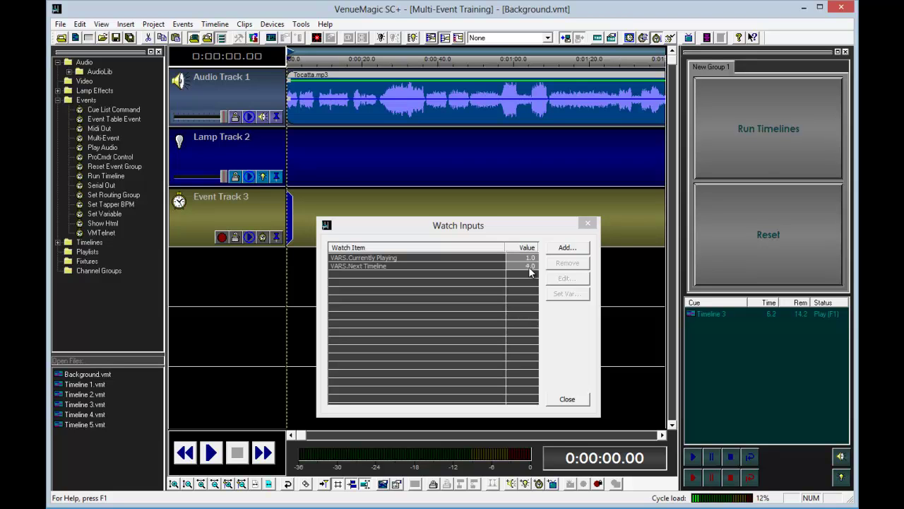
click(761, 120)
click(764, 117)
click(764, 117)
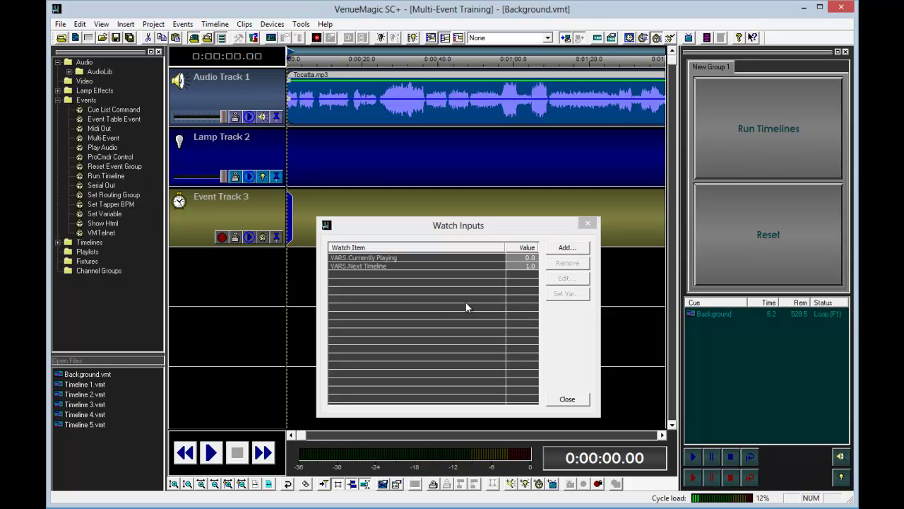
Step: Open the conditions of the Next Timeline=1 Set Variable event in the Run Timelines cue's Multi-Event and review its Currently Playing condition
right_click(735, 116)
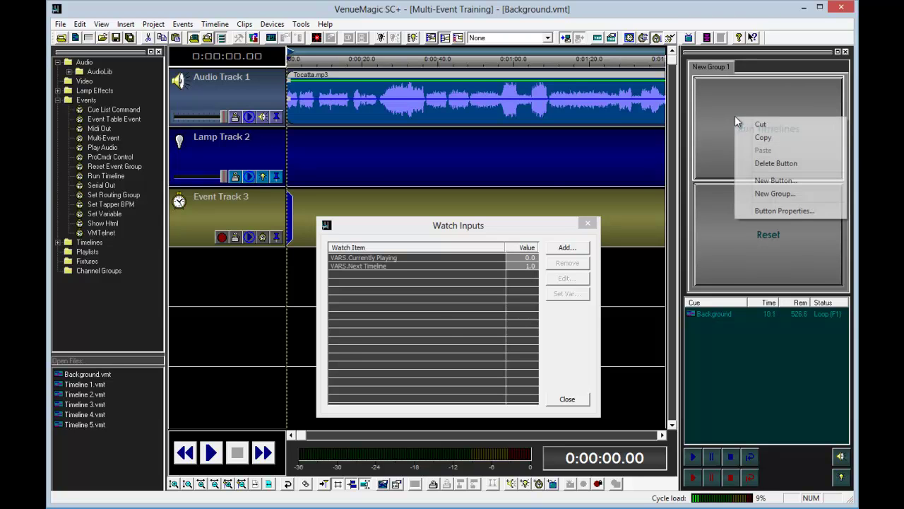
click(785, 210)
click(499, 244)
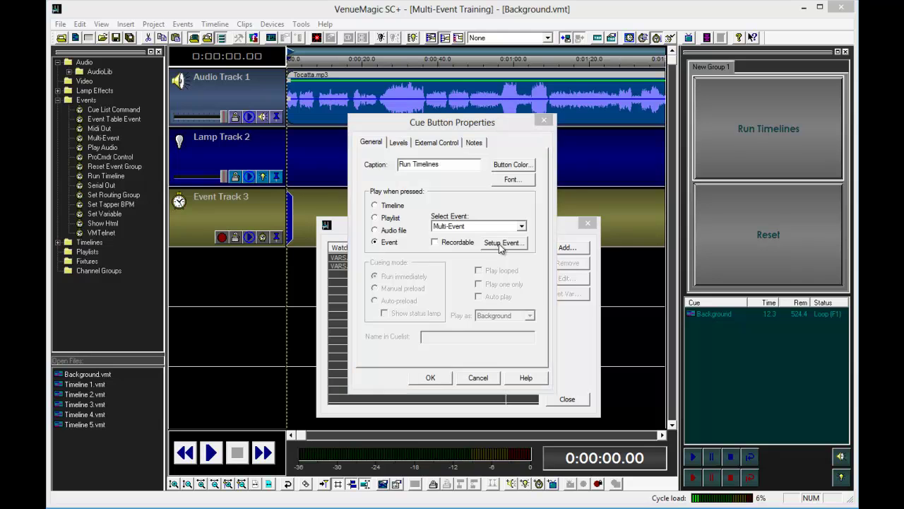
click(469, 268)
double_click(470, 269)
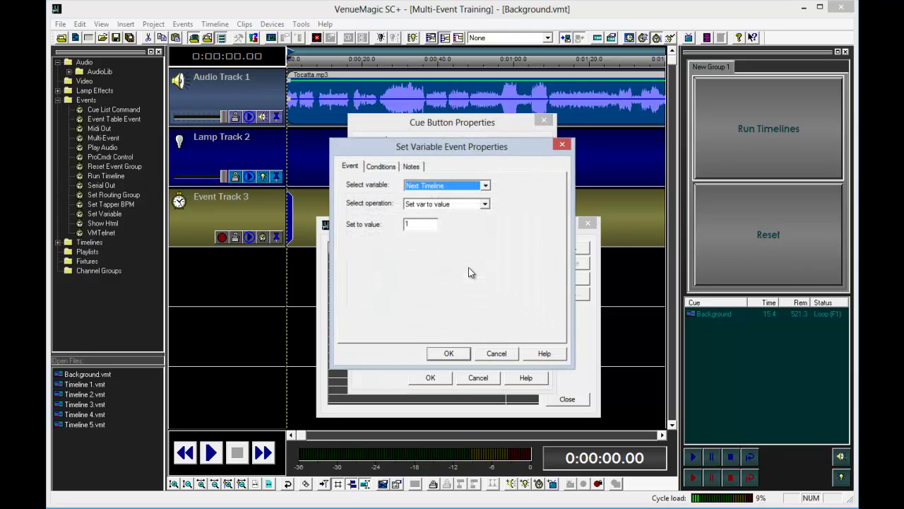
click(387, 167)
double_click(474, 198)
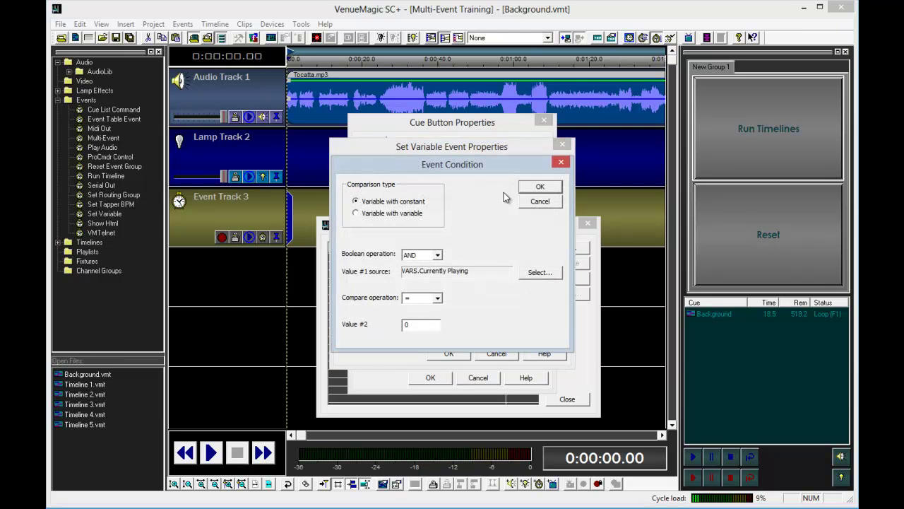
click(535, 202)
Step: Change the event's Next Timeline condition to use the = comparison with 5, and save the event and the Run Timelines cue button
double_click(484, 205)
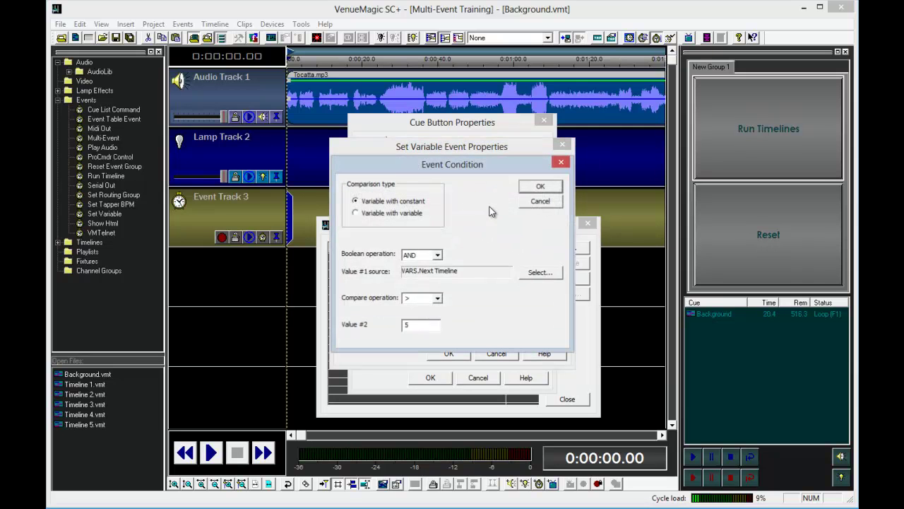
click(430, 296)
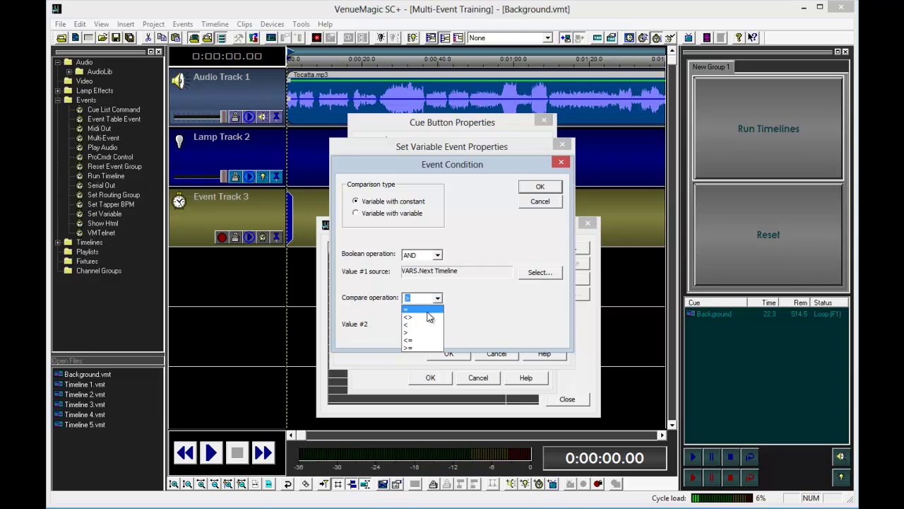
click(424, 308)
click(540, 186)
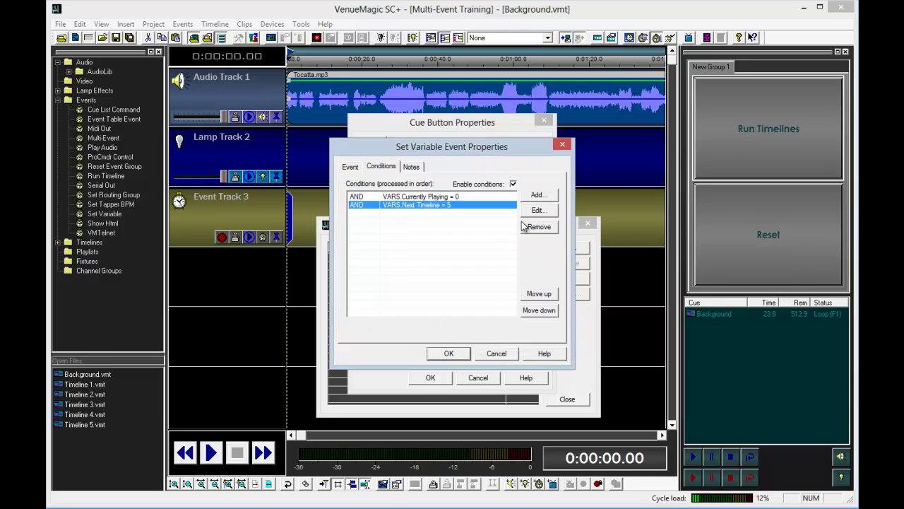
click(449, 353)
click(448, 353)
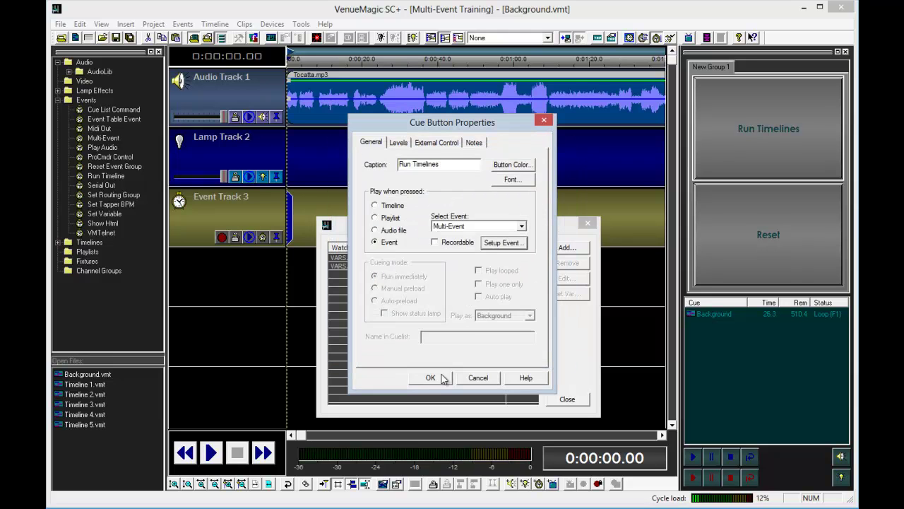
click(430, 378)
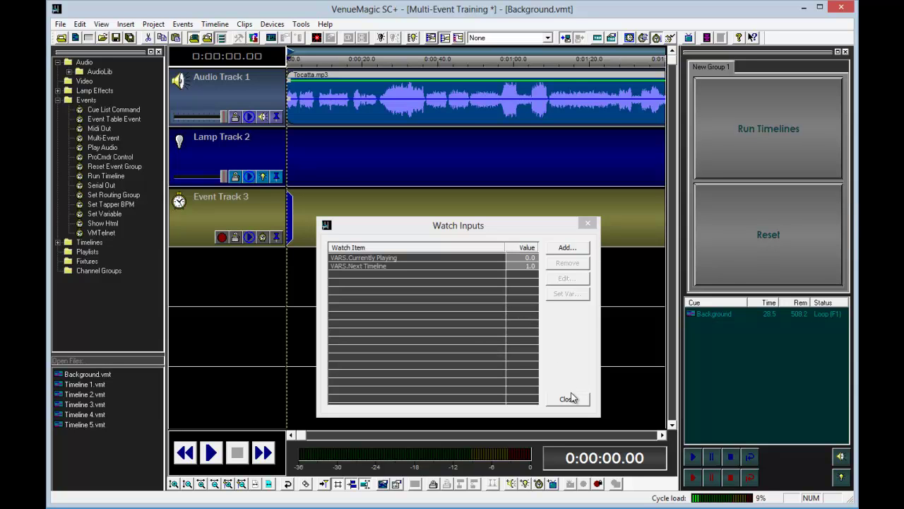
Step: Set the Next Timeline variable to 5 in Watch Inputs
double_click(529, 267)
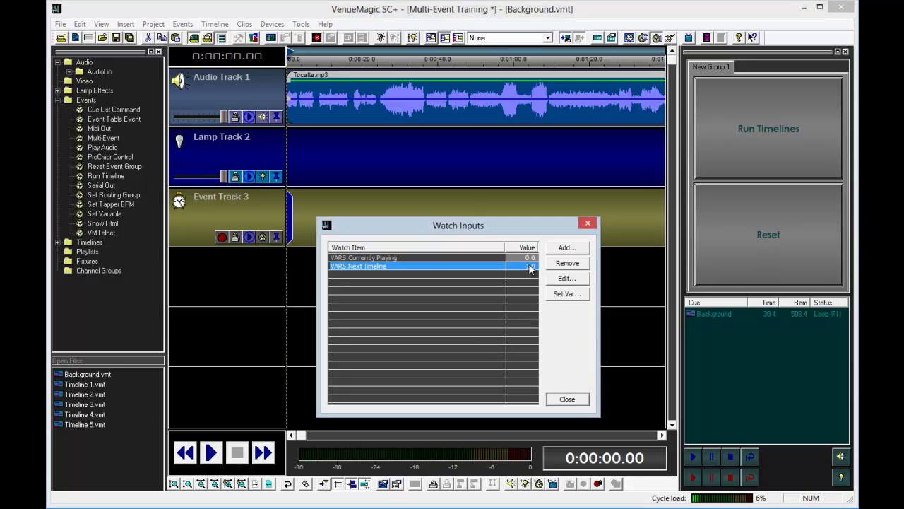
click(634, 173)
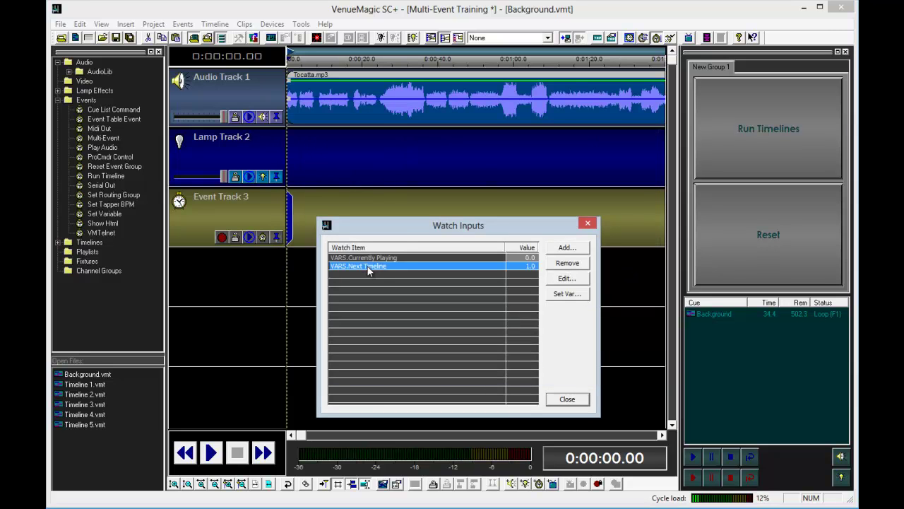
click(568, 295)
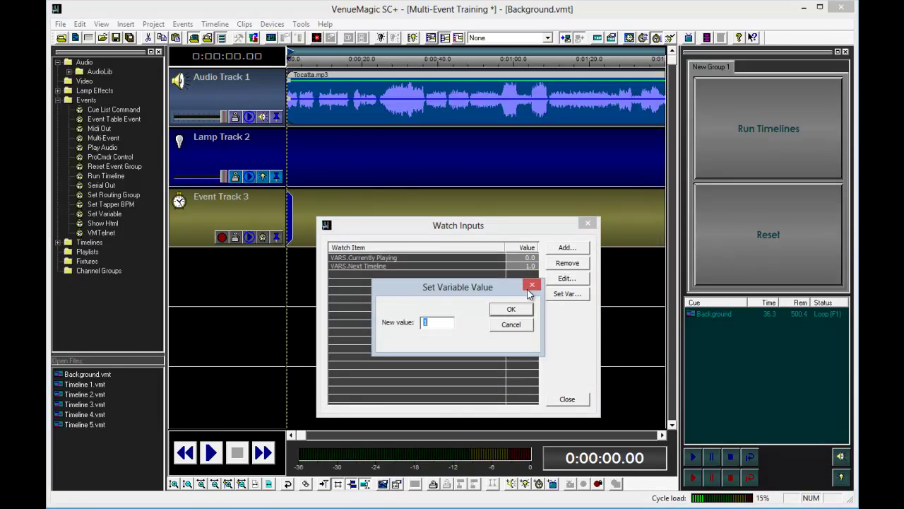
text(5)
click(507, 311)
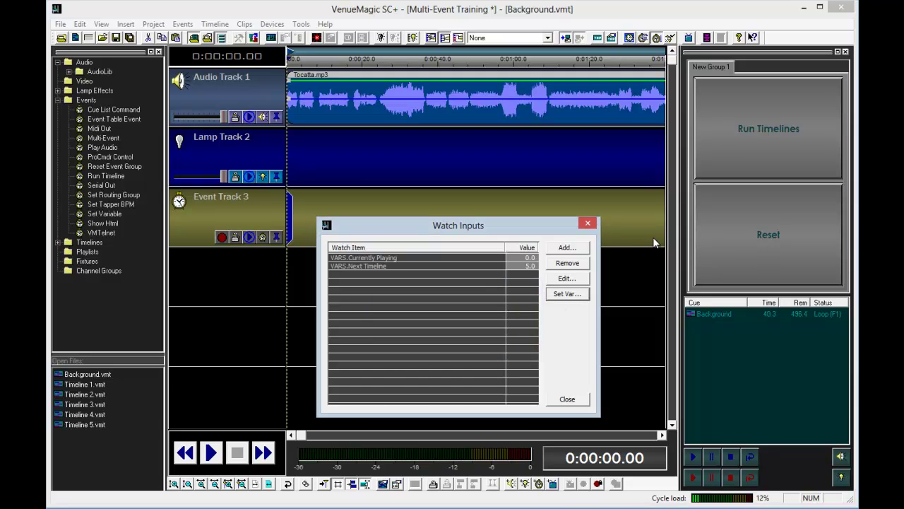
Step: Test the Run Timelines cue's wrap-around from Timeline 5 to Timeline 1 while watching both variables, and close Watch Inputs
click(772, 124)
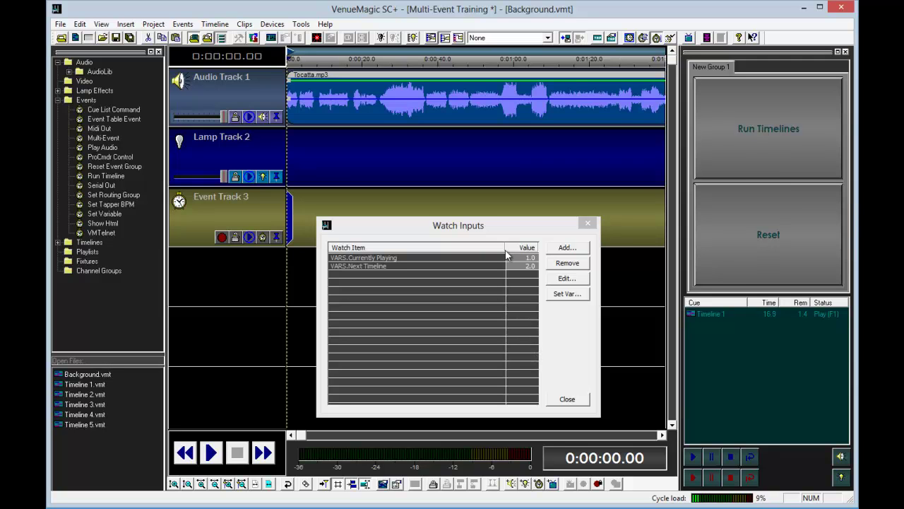
click(565, 401)
click(560, 400)
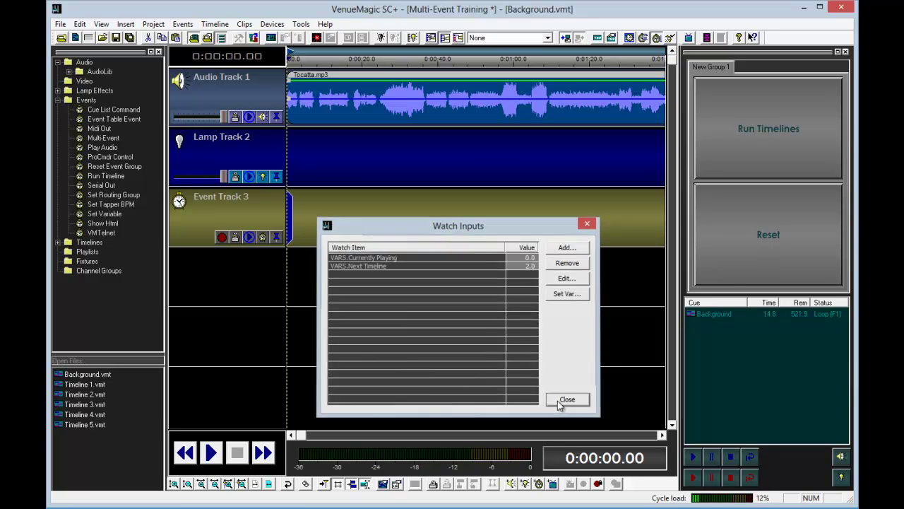